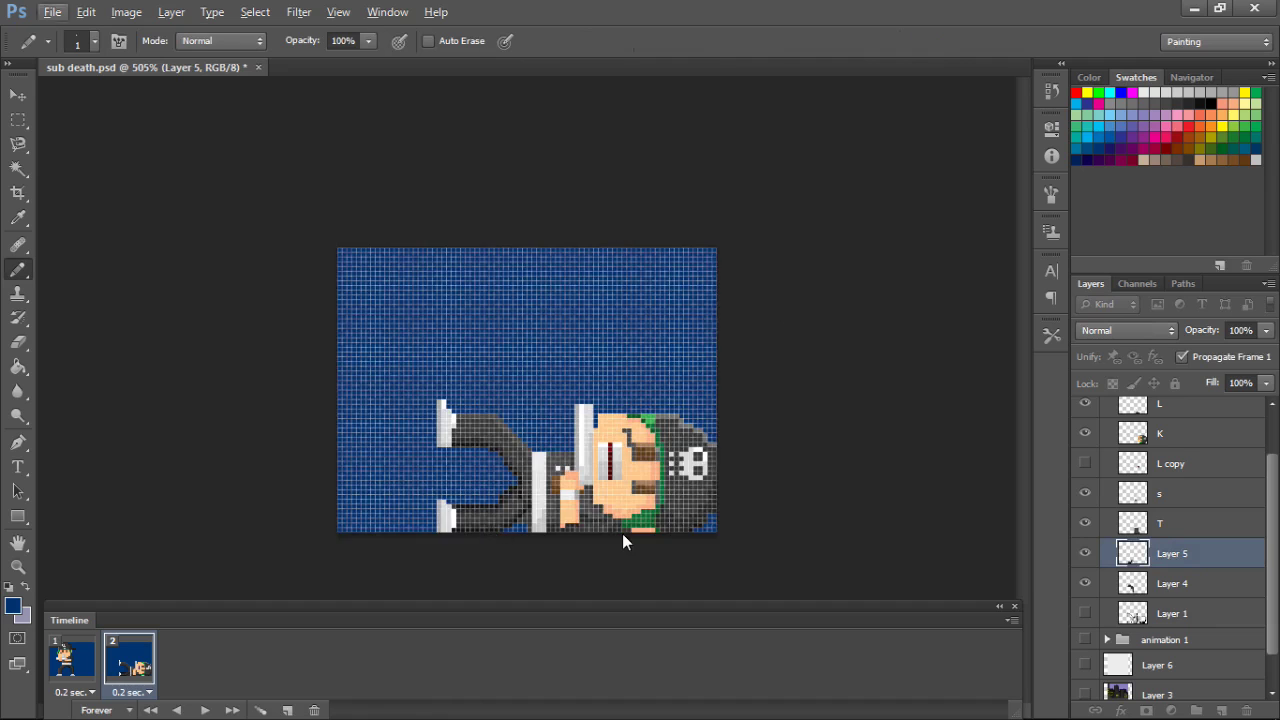
- Erase the bent thigh of the lower leg on Layer 5 and redraw it straight toward the belt in sampled dark greys
scroll(468, 430, "down", 2)
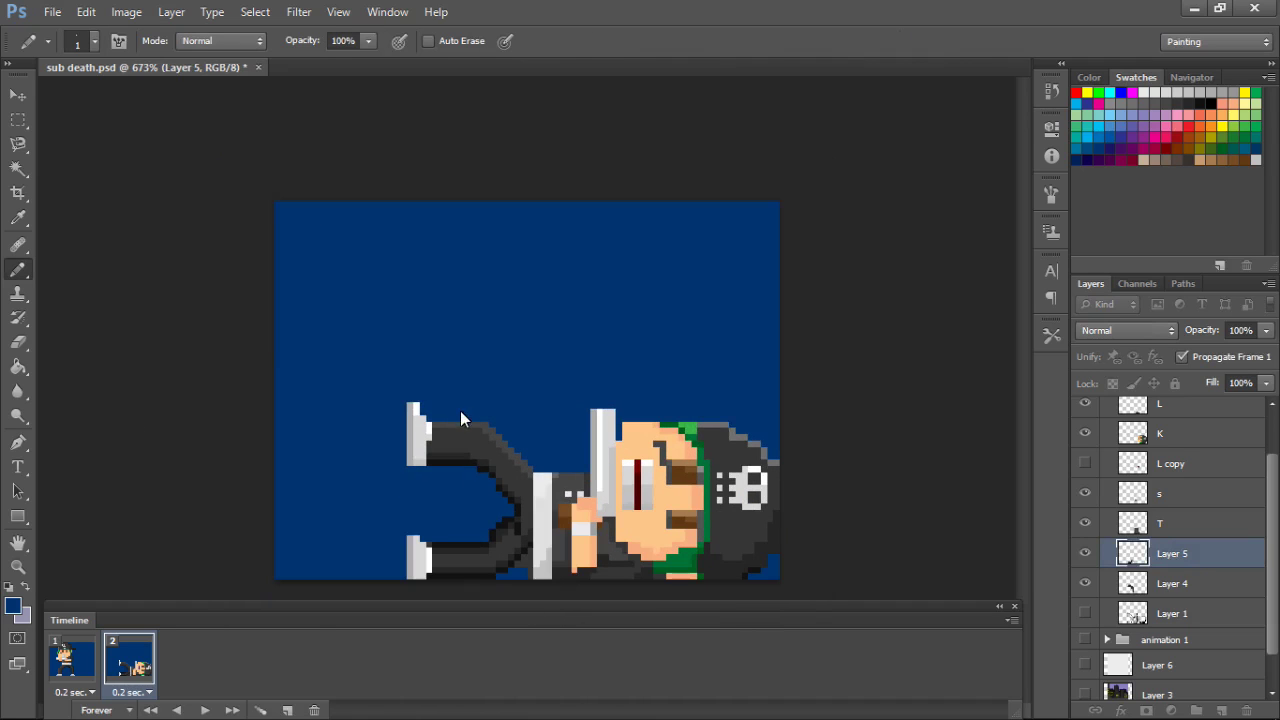
left_click(17, 344)
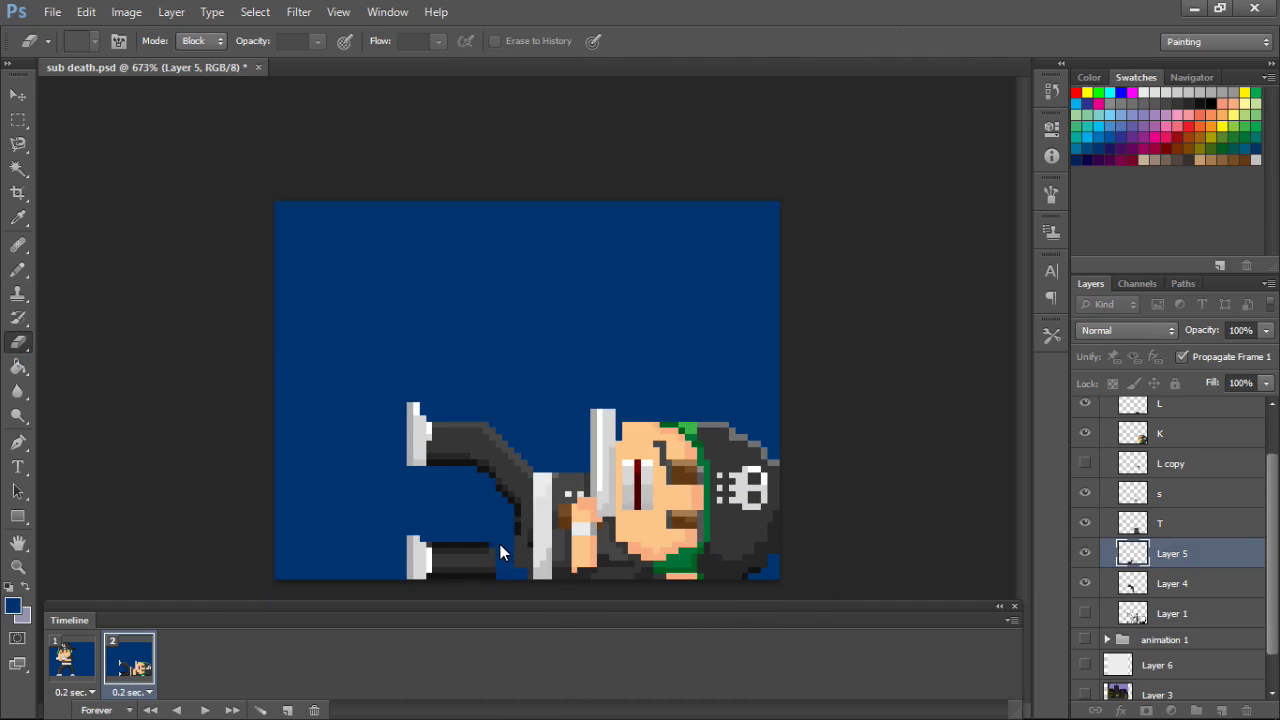
key("b")
scroll(490, 540, "down", 1)
key("d")
left_click(508, 526)
left_click(501, 527)
left_click(490, 544, "alt")
left_click(508, 534)
left_click(482, 535, "alt")
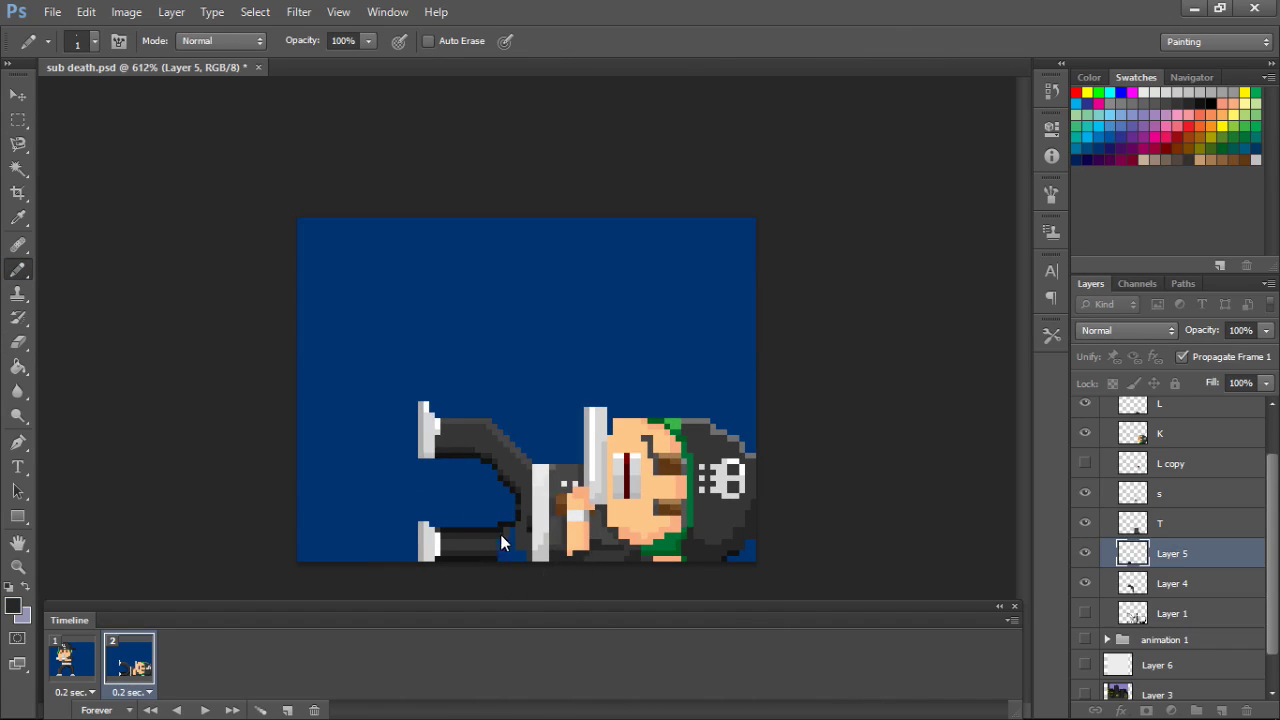
left_click_drag(518, 530, 502, 542)
left_click(503, 557, "alt")
left_click(529, 546, "alt")
scroll(507, 552, "down", 2)
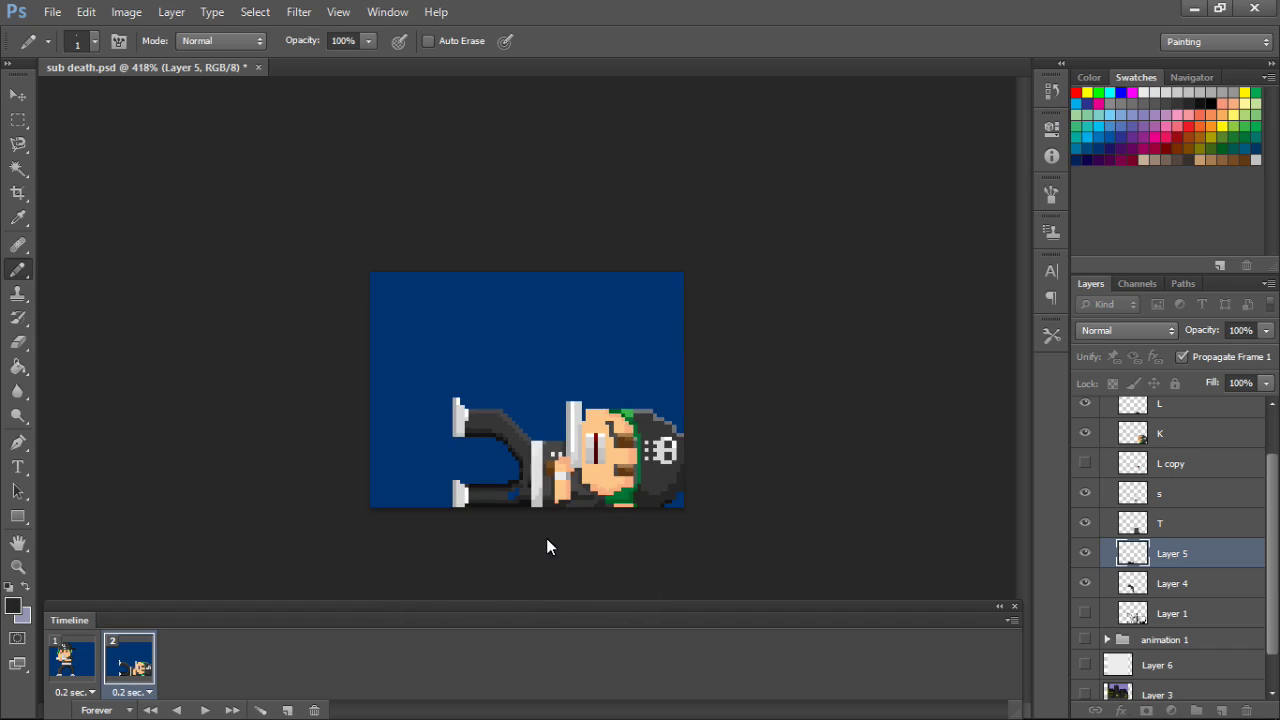
- Shift the lower leg on Layer 5 slightly left and compare the fallen pose with the standing pose in frame 1
key("ctrl+t")
left_click(941, 41)
left_click(72, 661)
left_click(134, 663)
left_click(72, 661)
left_click(128, 663)
- In frame 1, move the standing character's animation 1 group left to X 19.50 px
left_click(74, 661)
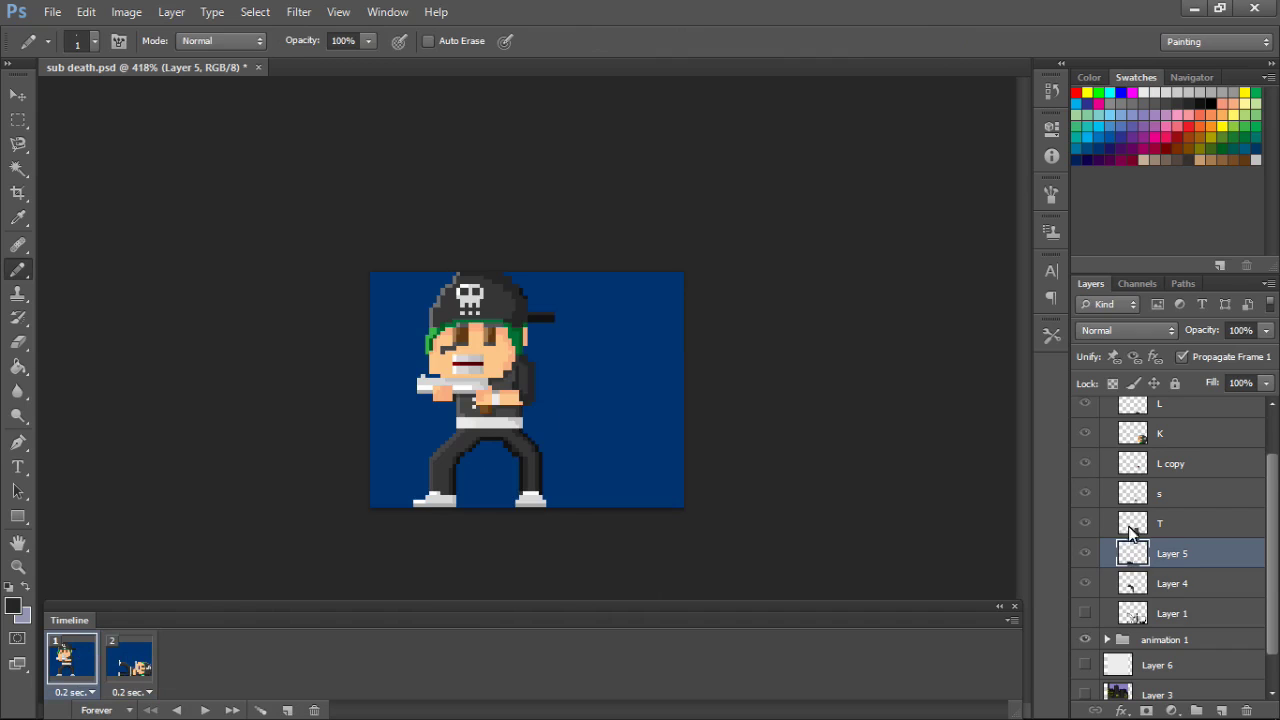
scroll(1175, 600, "down", 1)
left_click(1173, 599)
key("ctrl+t")
key("Left")
key("Left")
key("Left")
key("Left")
key("Left")
key("Left")
key("Left")
key("Left")
key("Left")
key("Left")
key("Return")
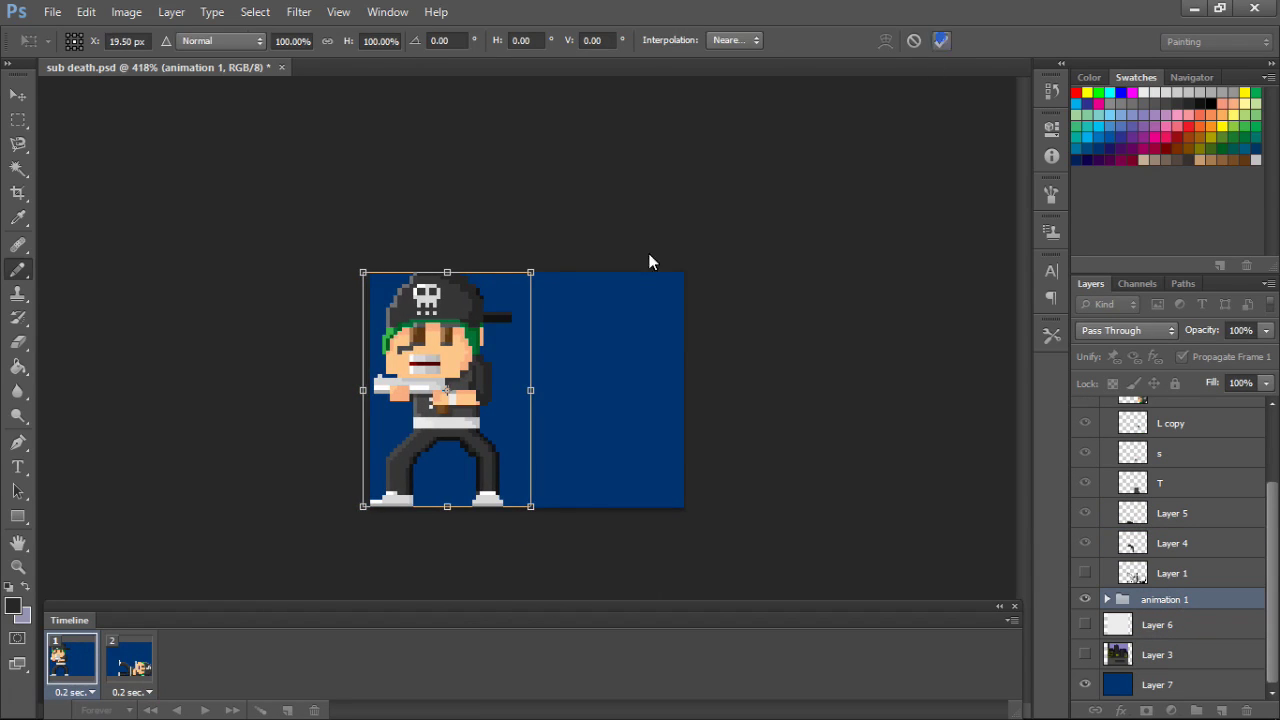
- Try to resize the whole image to a width of 90 pixels
left_click(128, 658)
left_click(171, 11)
mouse_move(126, 11)
left_click(240, 150)
type("90")
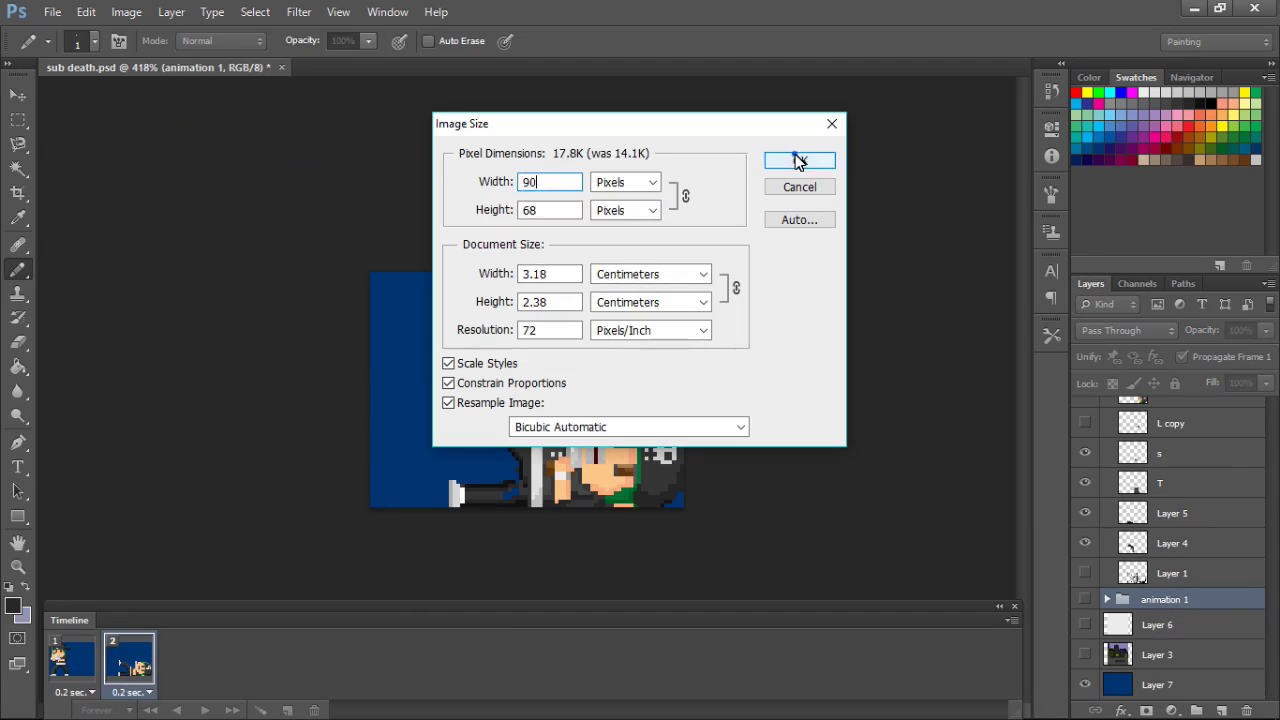
left_click(800, 160)
left_click(729, 220)
left_click(646, 289)
- Extend the canvas width to 90 pixels, leaving the artwork unscaled
left_click(171, 11)
mouse_move(126, 11)
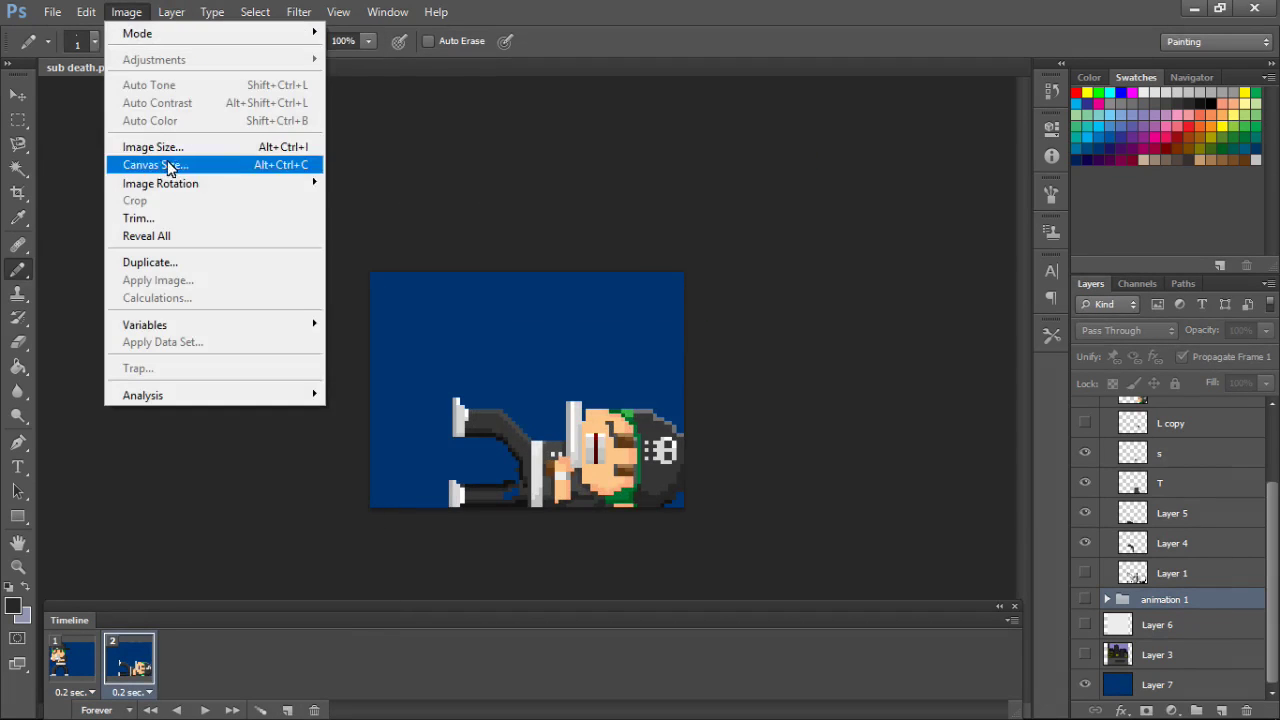
left_click(171, 166)
left_click(960, 337)
left_click(940, 290)
type("90")
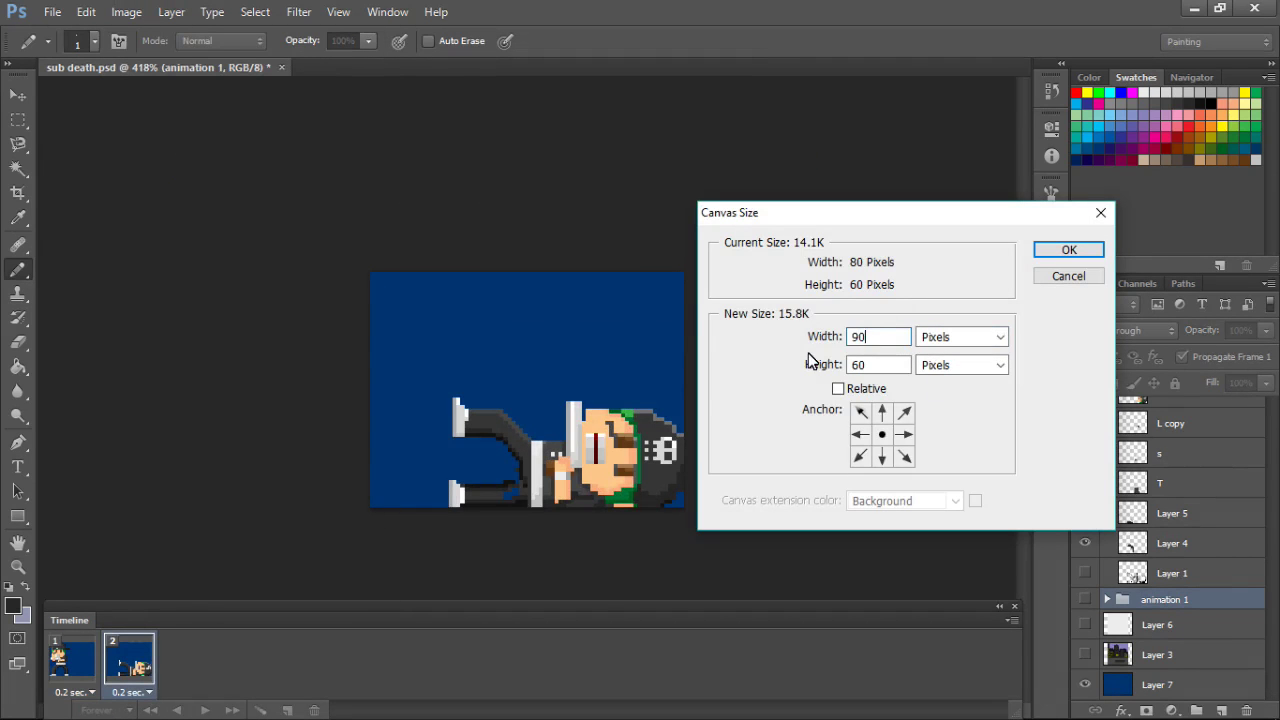
key("Return")
- Fill the transparent strips at both sides of the Layer 7 background with the matching navy blue
left_click(18, 367)
left_click(1166, 686)
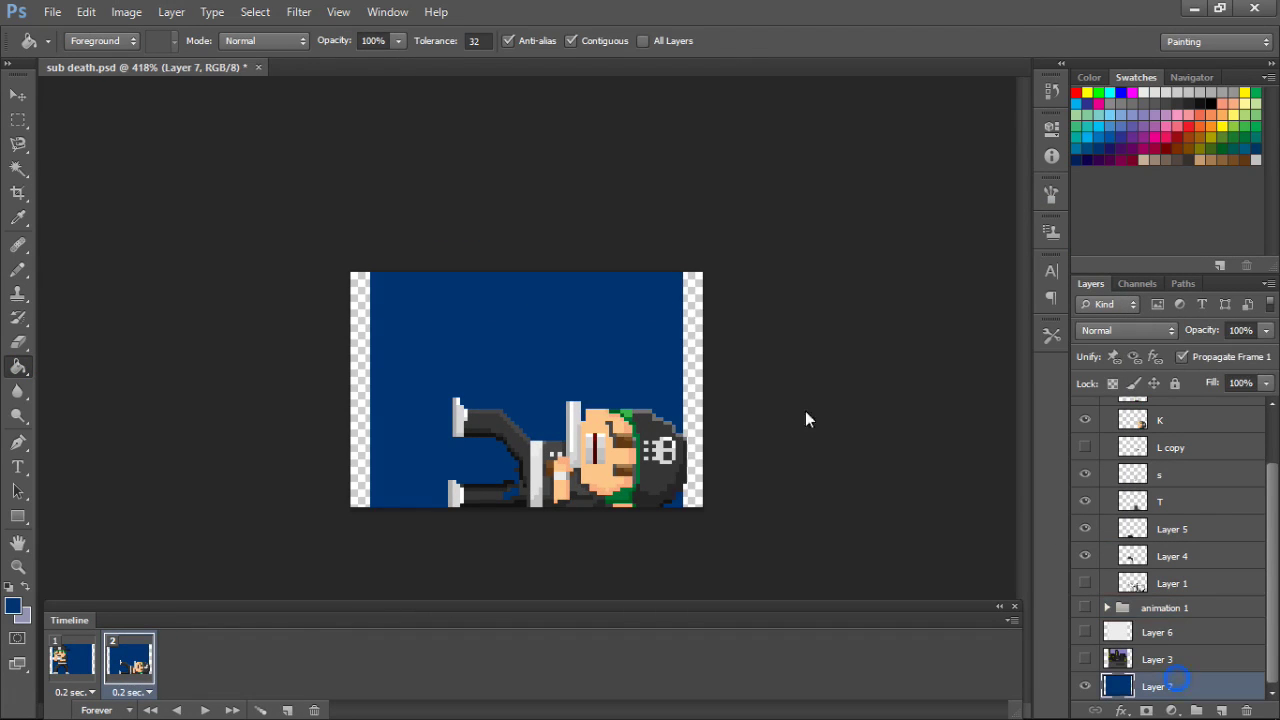
left_click(692, 350)
left_click(360, 359)
left_click(18, 271)
left_click(1203, 529)
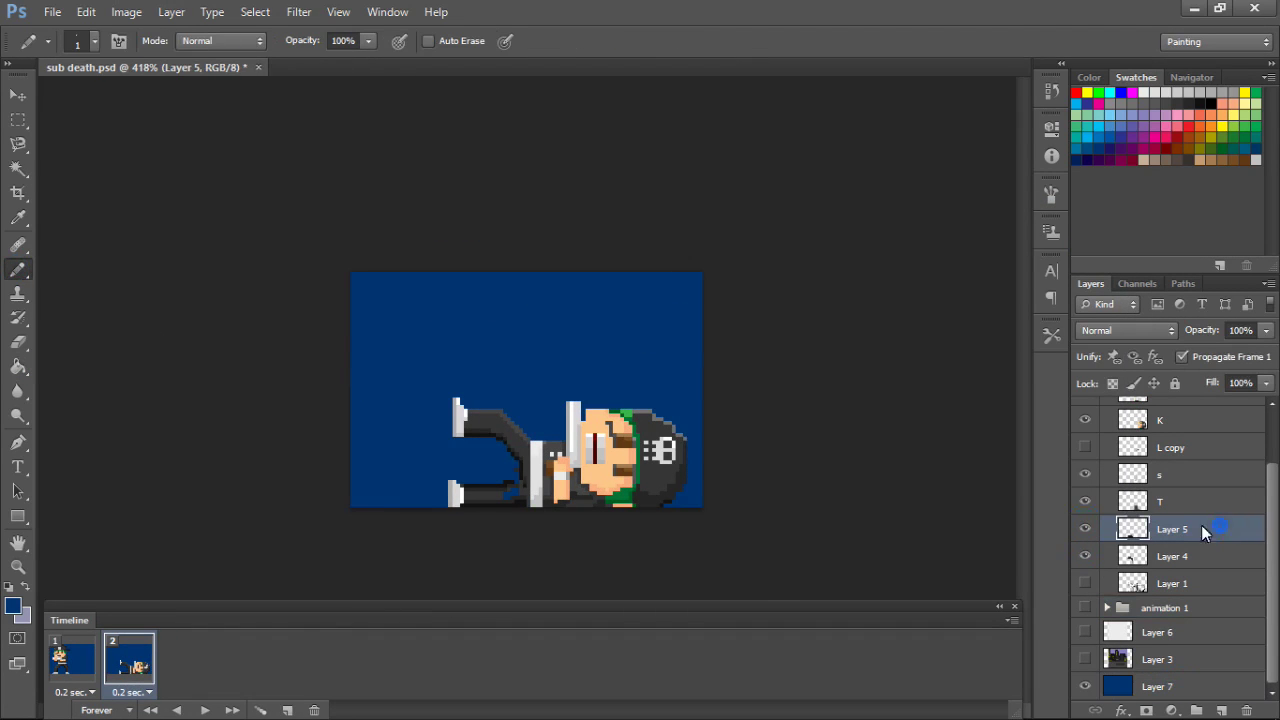
- In frame 2, move the fallen character's animation 1 copy group about 3 pixels to the right
left_click(86, 657)
left_click(142, 655)
scroll(1150, 470, "up", 3)
left_click(1155, 435)
key("ctrl+t")
key("Right")
key("Right")
key("Right")
key("Right")
left_click(942, 38)
- In frame 1, move the animation 1 group about 3 pixels left and play the two-frame animation
left_click(70, 655)
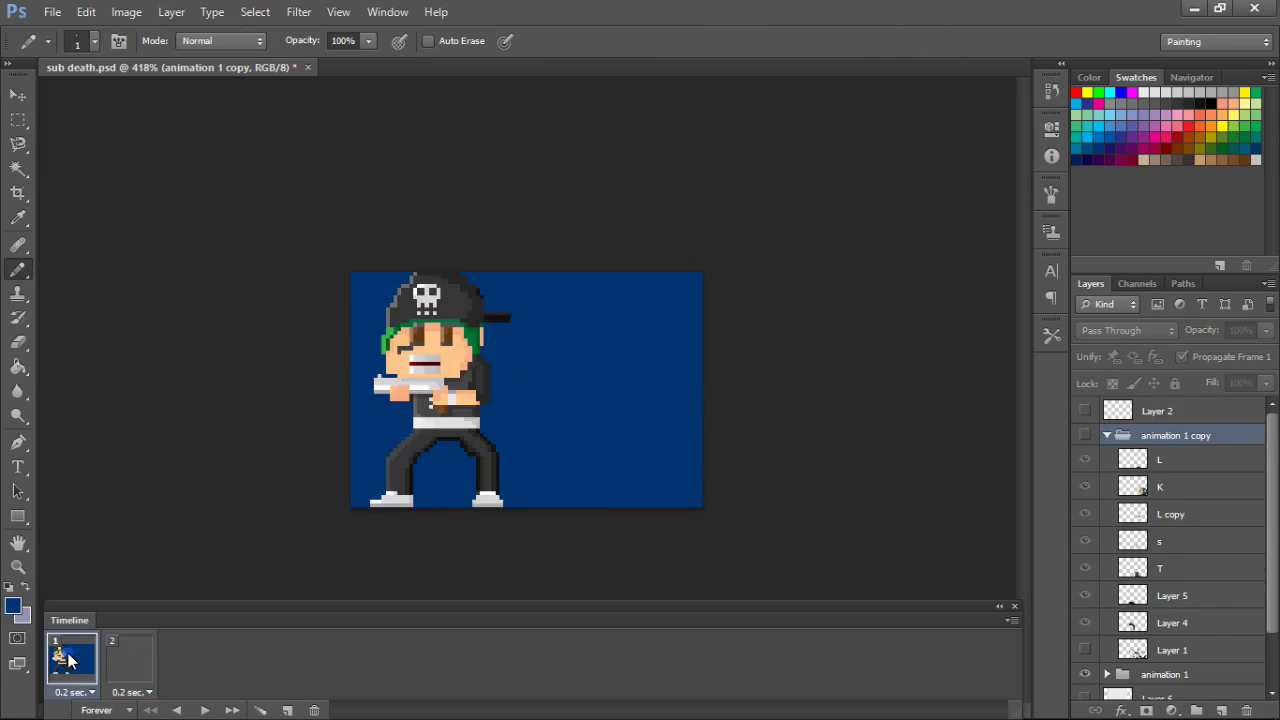
scroll(1165, 605, "down", 3)
left_click(1172, 607)
key("ctrl+t")
key("Left")
key("Left")
key("Left")
key("Left")
left_click(942, 42)
key("space")
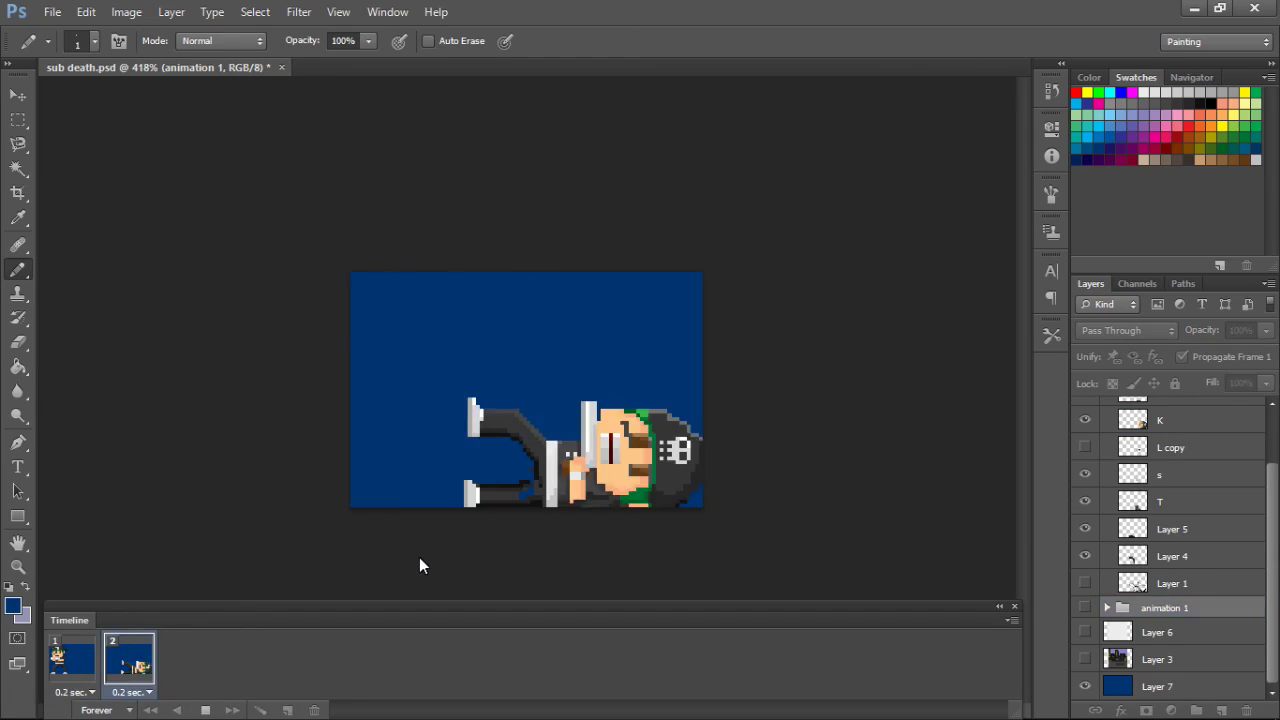
key("space")
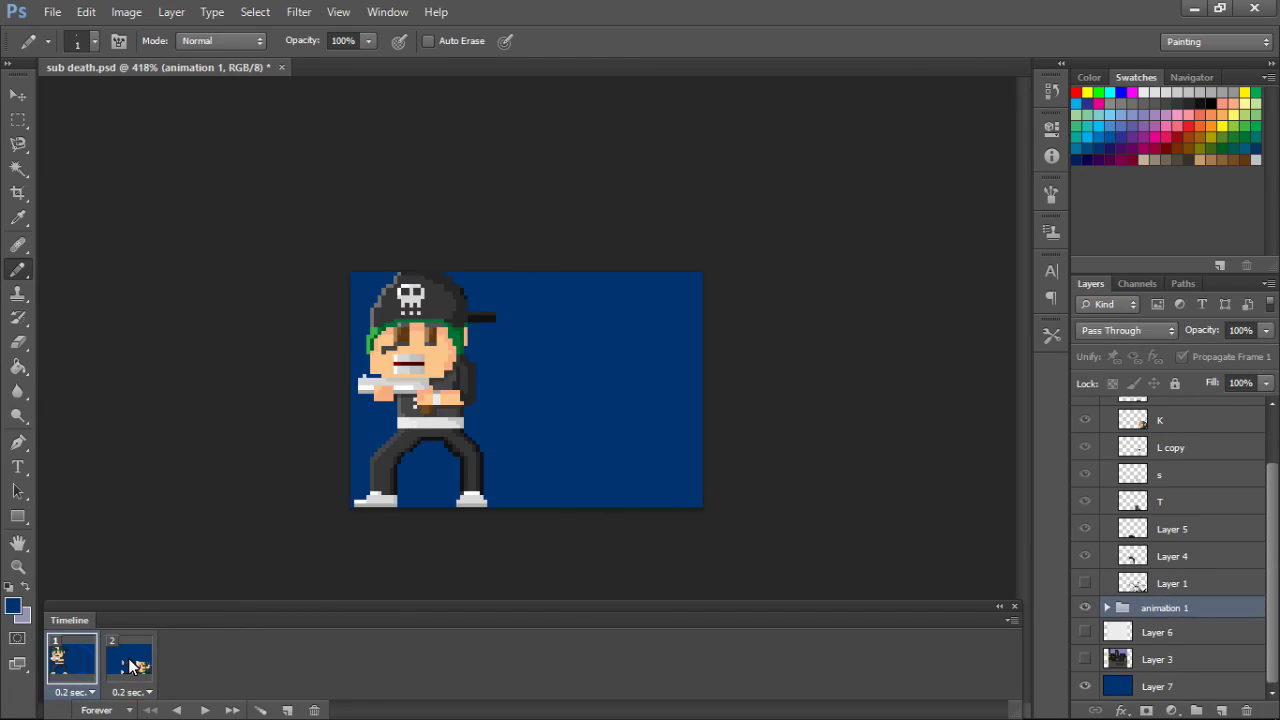
- In frame 2, paint over the blue gap in the lower leg on Layer 5 with sampled dark greys
left_click(130, 667)
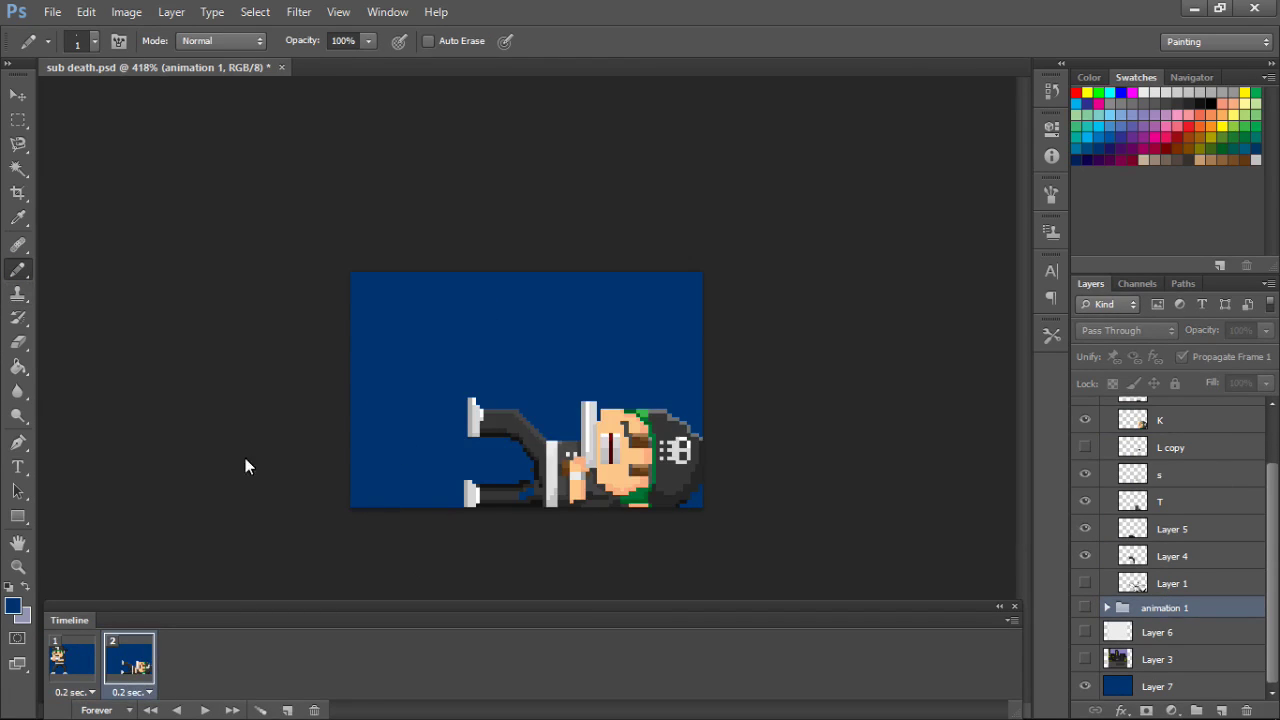
left_click(1087, 555)
left_click(1087, 555)
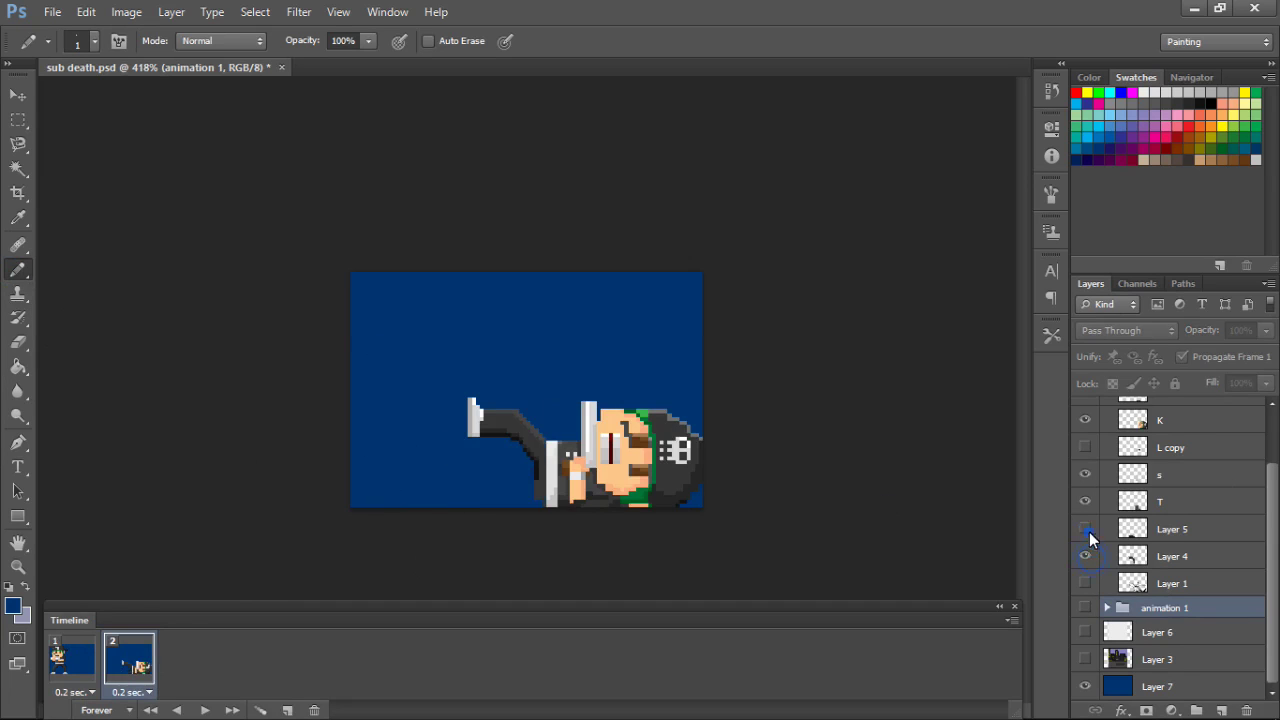
left_click(1176, 530)
scroll(590, 540, "up", 5)
scroll(530, 537, "down", 1)
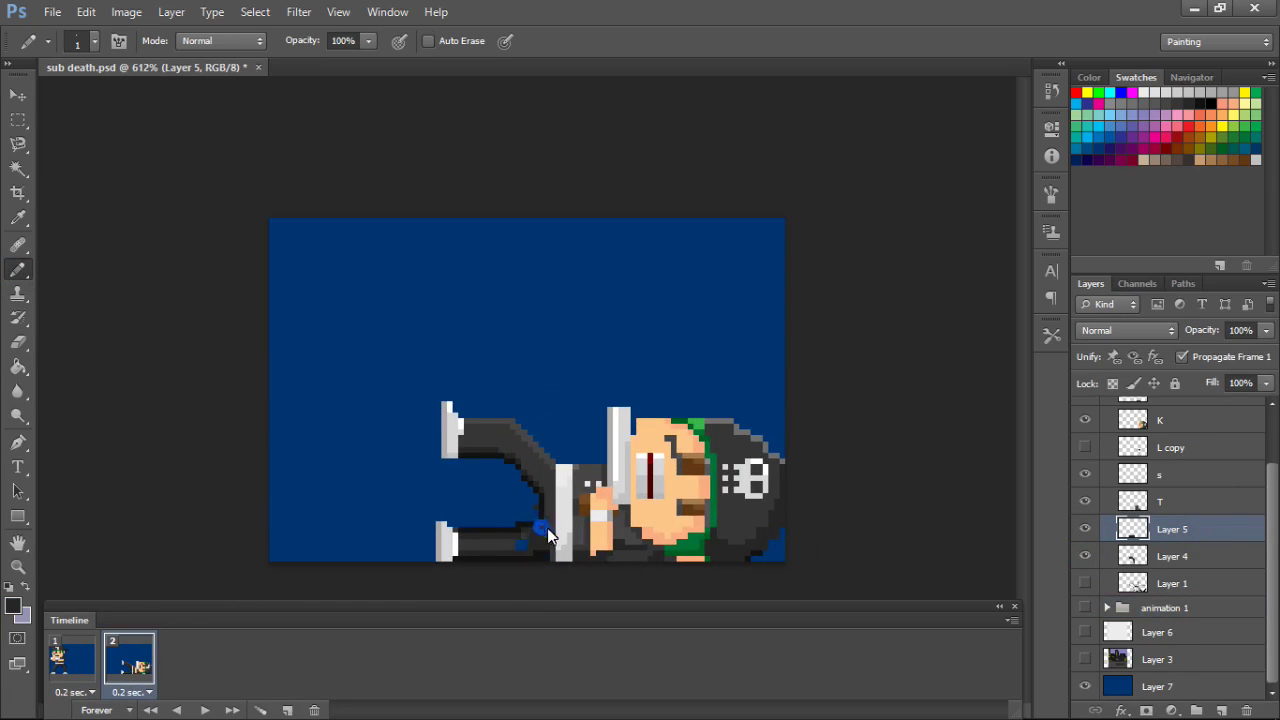
scroll(550, 528, "down", 3)
scroll(520, 522, "up", 1)
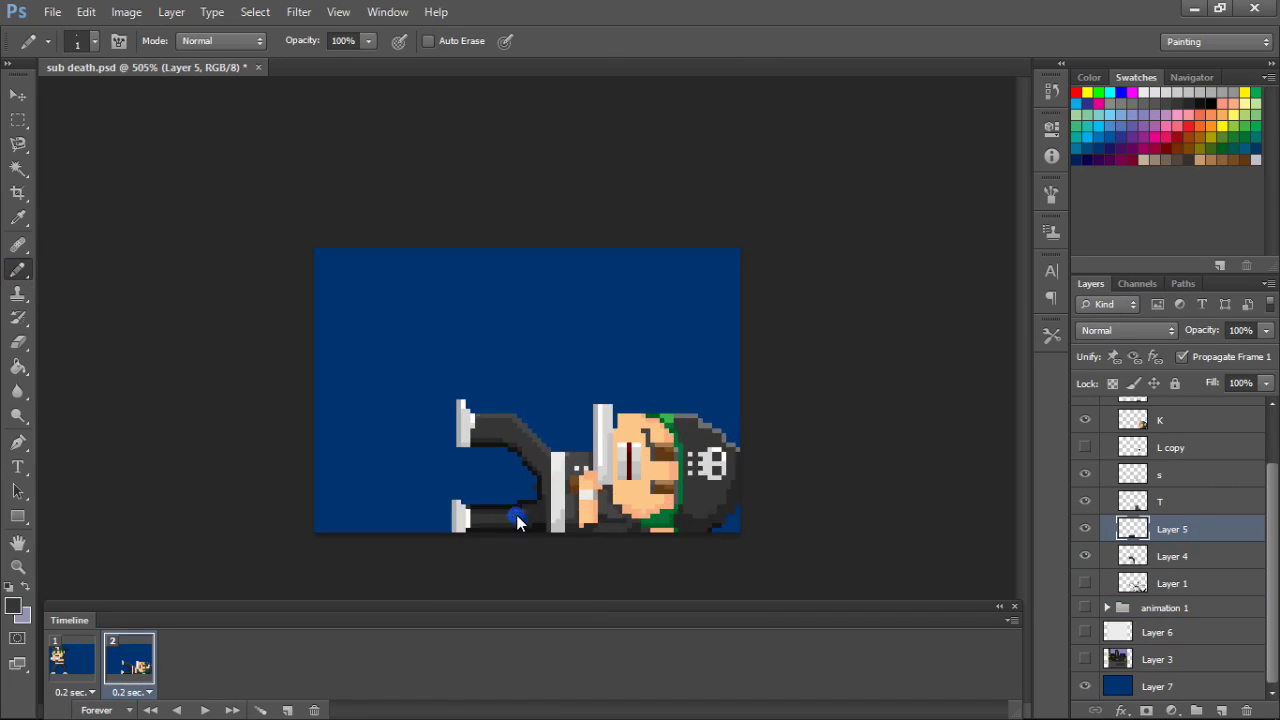
scroll(560, 511, "down", 1)
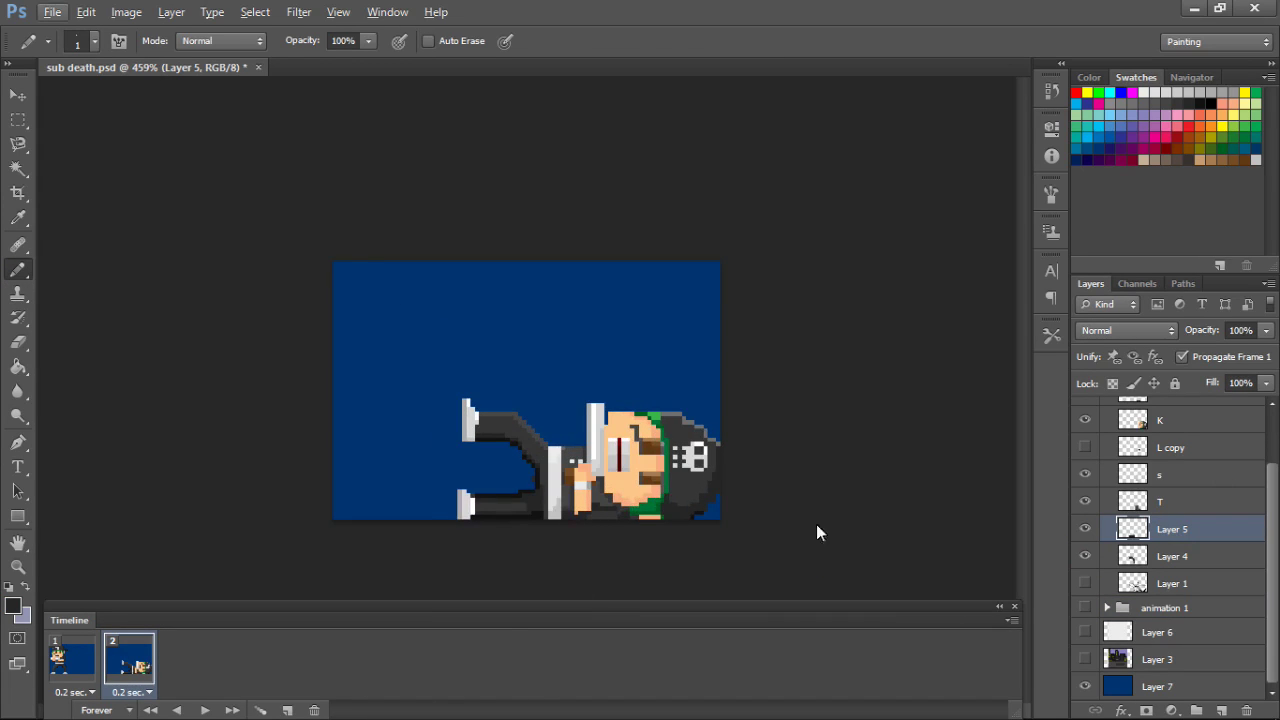
- Rotate the raised leg on Layer 4 by about -73 degrees and position it down over the lower leg
left_click(1170, 556)
key("ctrl+t")
left_click_drag(555, 437, 461, 432)
mouse_move(492, 479)
left_mouse_down()
mouse_move(507, 468)
mouse_move(487, 468)
mouse_move(505, 476)
left_mouse_up()
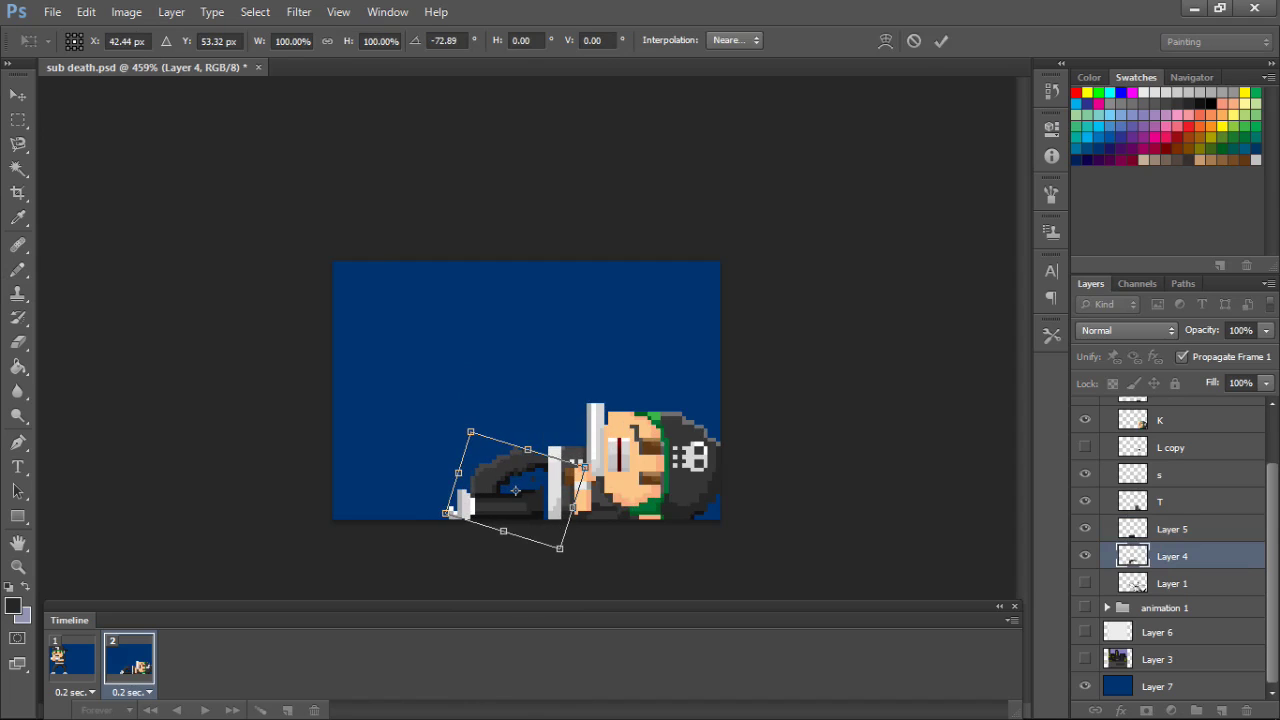
left_click(941, 41)
- Place Layer 4 above Layer 5 and nudge its leg to X 39 px, Y 50.50 px
left_click_drag(1190, 555, 1199, 522)
key("ctrl+t")
key("Left")
key("Left")
key("Left")
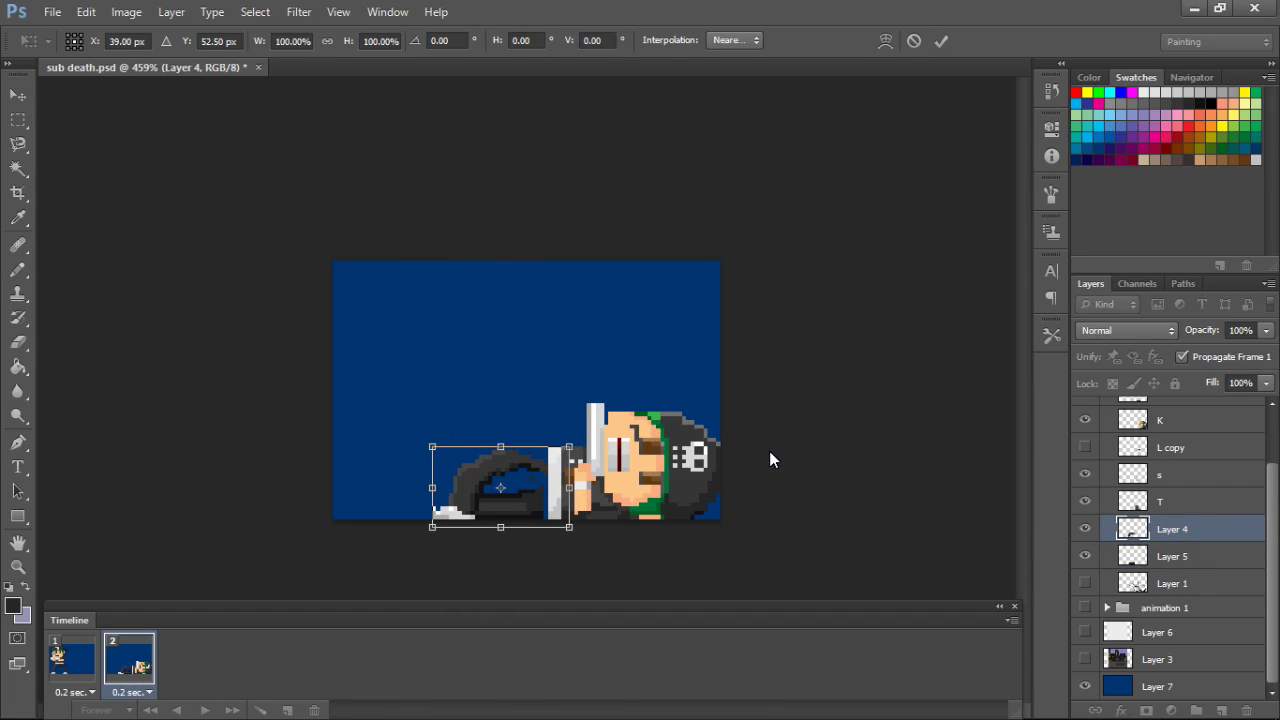
key("Up")
key("Up")
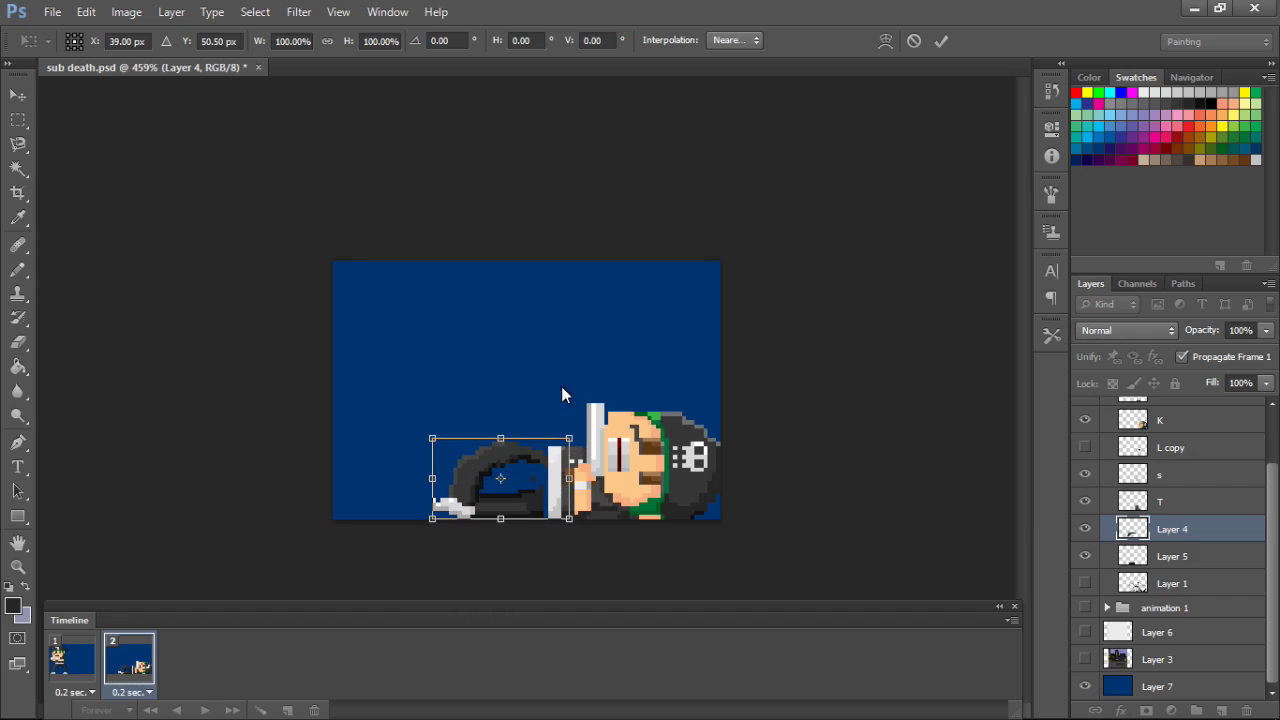
key("Return")
- Copy the bent part of the Layer 4 leg without its shoe onto a new layer and move the copy up
key("b")
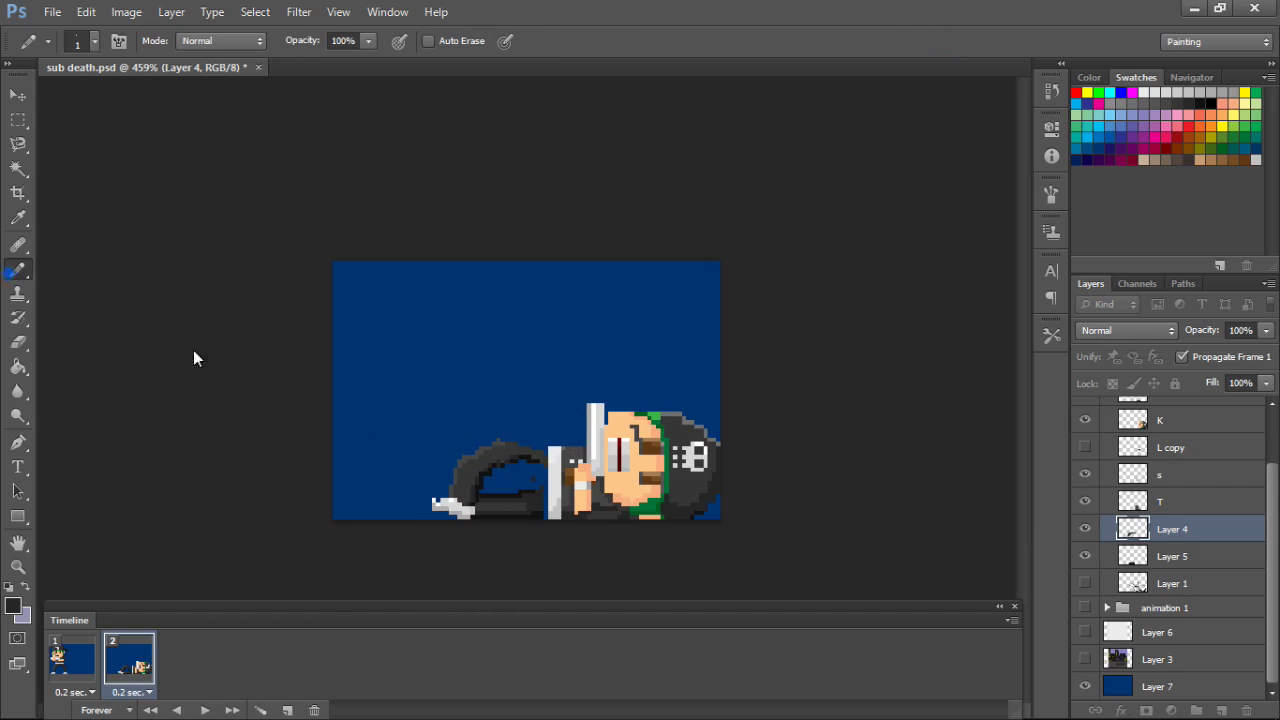
scroll(193, 350, "up", 2)
key("m")
left_click_drag(378, 430, 549, 522)
left_click_drag(530, 497, 526, 477)
key("ctrl+h")
left_click_drag(355, 389, 551, 550)
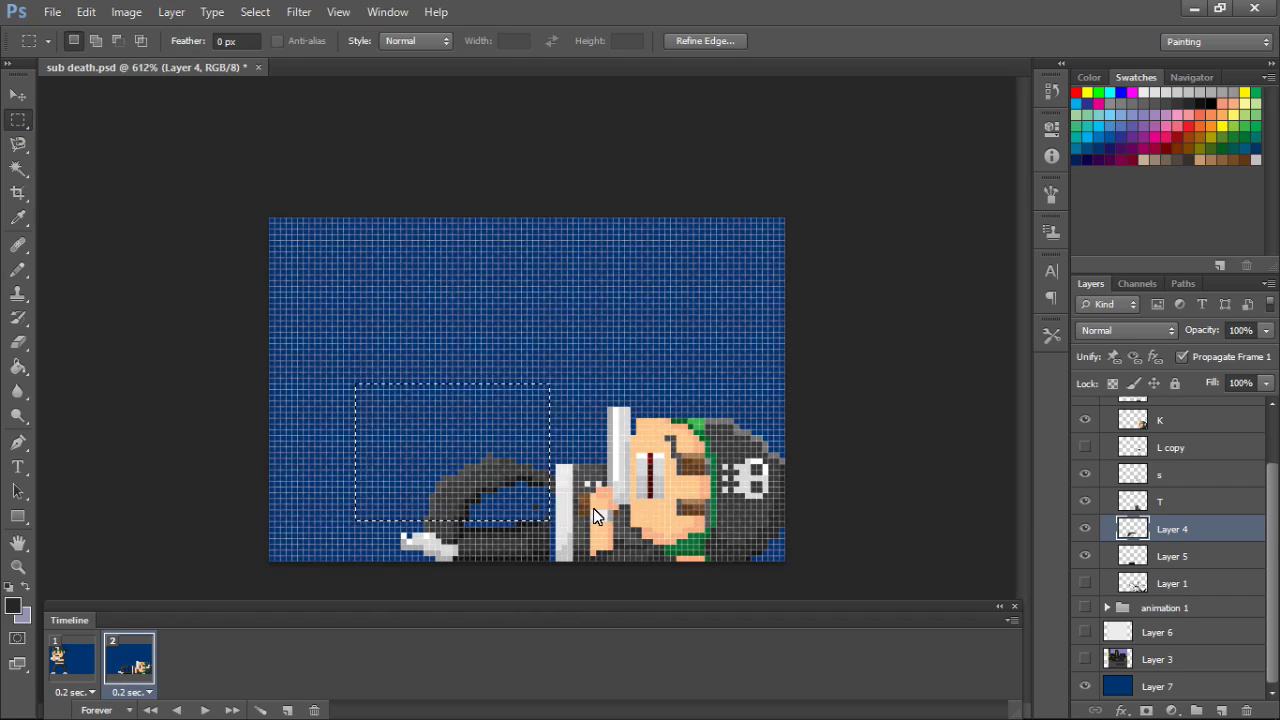
key("ctrl+h")
key("ctrl+j")
key("v")
left_click_drag(479, 447, 477, 370)
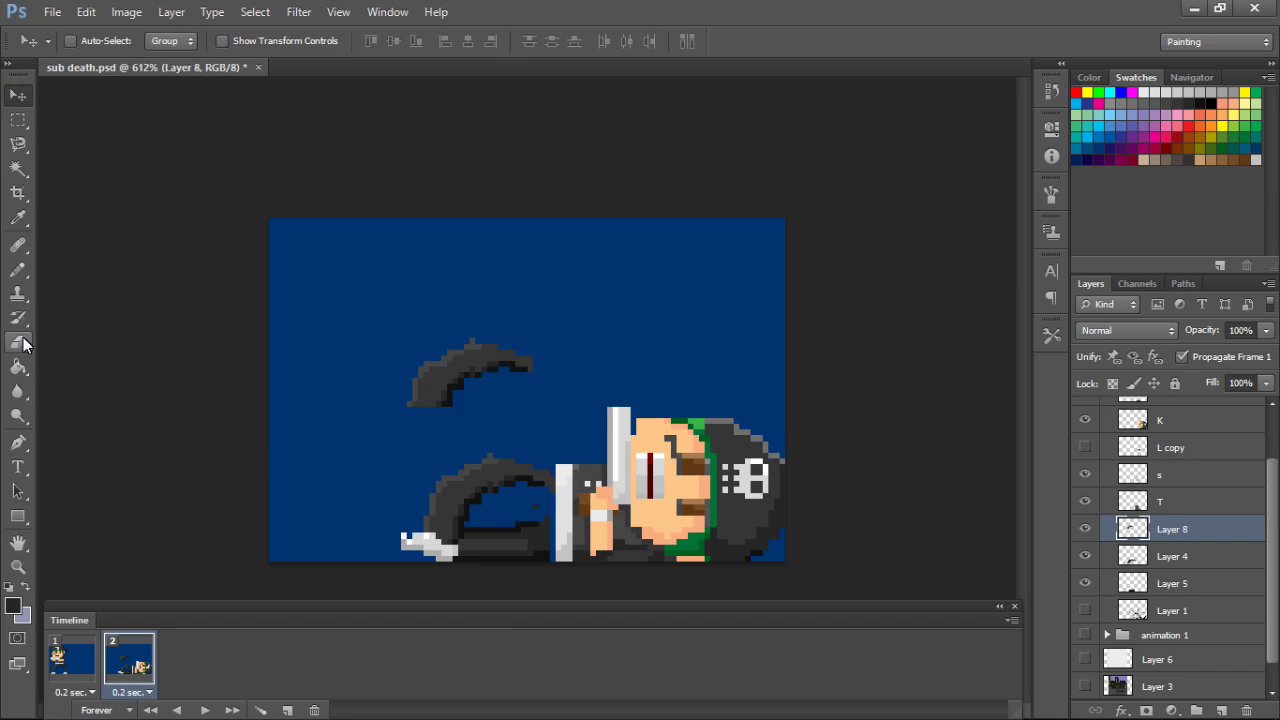
- Hide Layer 8 and erase the curved leg on Layer 4, keeping the shoe
left_click(1085, 529)
key("e")
left_click(484, 458)
left_click(620, 281)
left_click(1085, 529)
left_click(1085, 529)
left_click(1160, 556)
left_click_drag(493, 493, 451, 500)
mouse_move(545, 496)
left_mouse_down()
mouse_move(444, 493)
mouse_move(486, 478)
mouse_move(477, 515)
mouse_move(446, 519)
left_mouse_up()
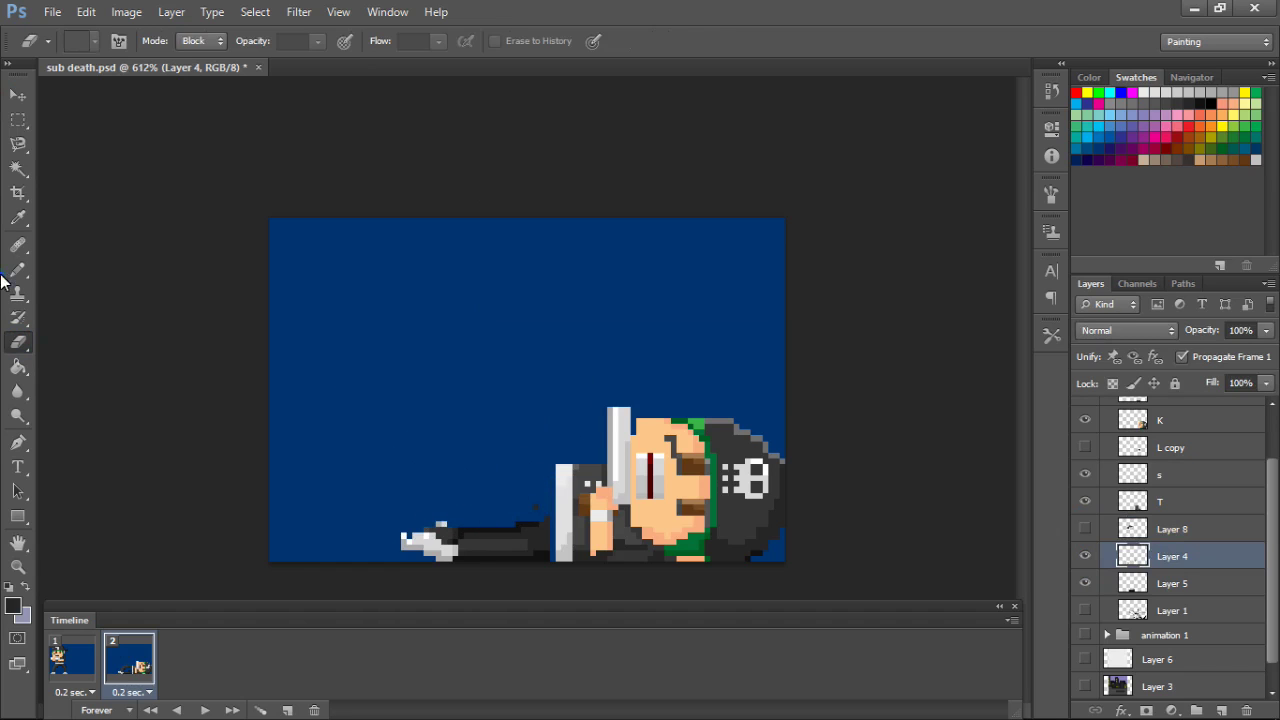
- Show Layer 8 and move the copied leg piece down between the shoe and the belt
left_click(1085, 529)
left_click(1190, 583)
key("alt+bracketright")
key("alt+bracketright")
key("ctrl+t")
mouse_move(485, 359)
left_mouse_down()
mouse_move(508, 491)
mouse_move(534, 501)
left_mouse_up()
key("Return")
- Paint the shin end of the leg on Layer 8 in sampled dark greys so it joins the shoe
key("e")
left_click(22, 271)
left_click(463, 521, "alt")
left_click(465, 543, "alt")
left_click(451, 546)
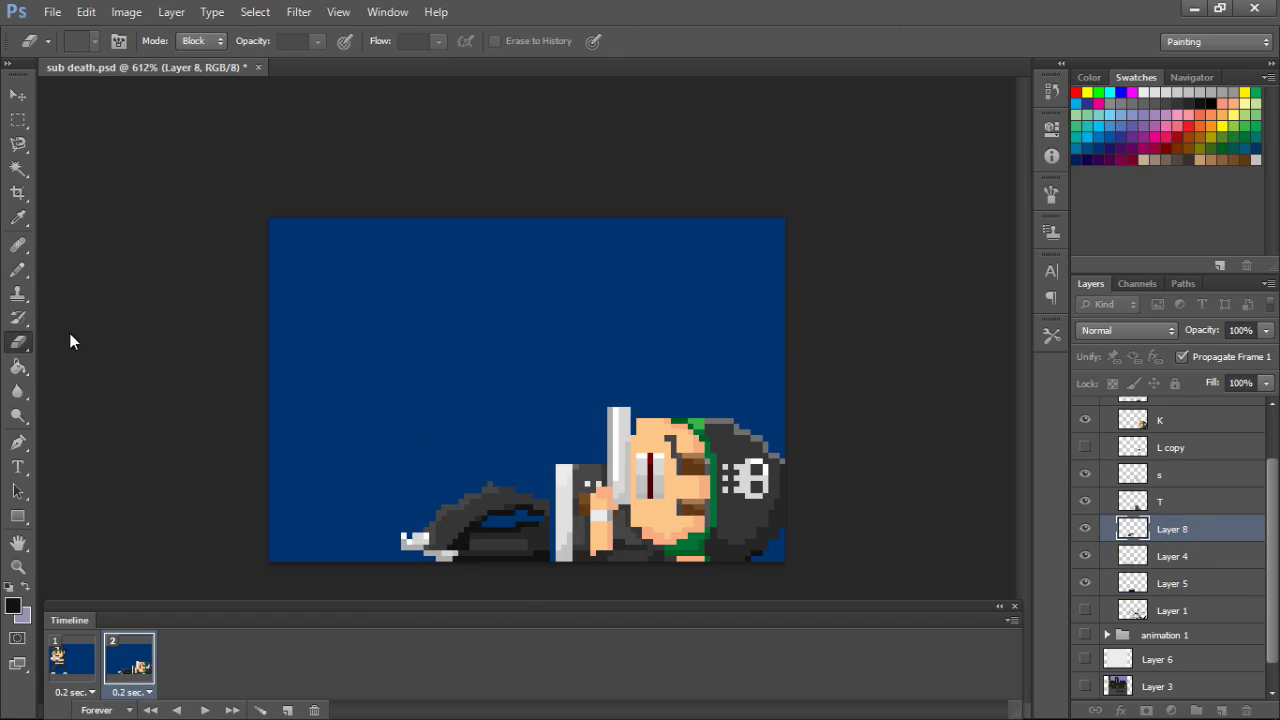
- Remove the spike on top of the Layer 8 thigh and extend its upper edge to the belt in sampled greys
scroll(563, 555, "up", 1)
key("e")
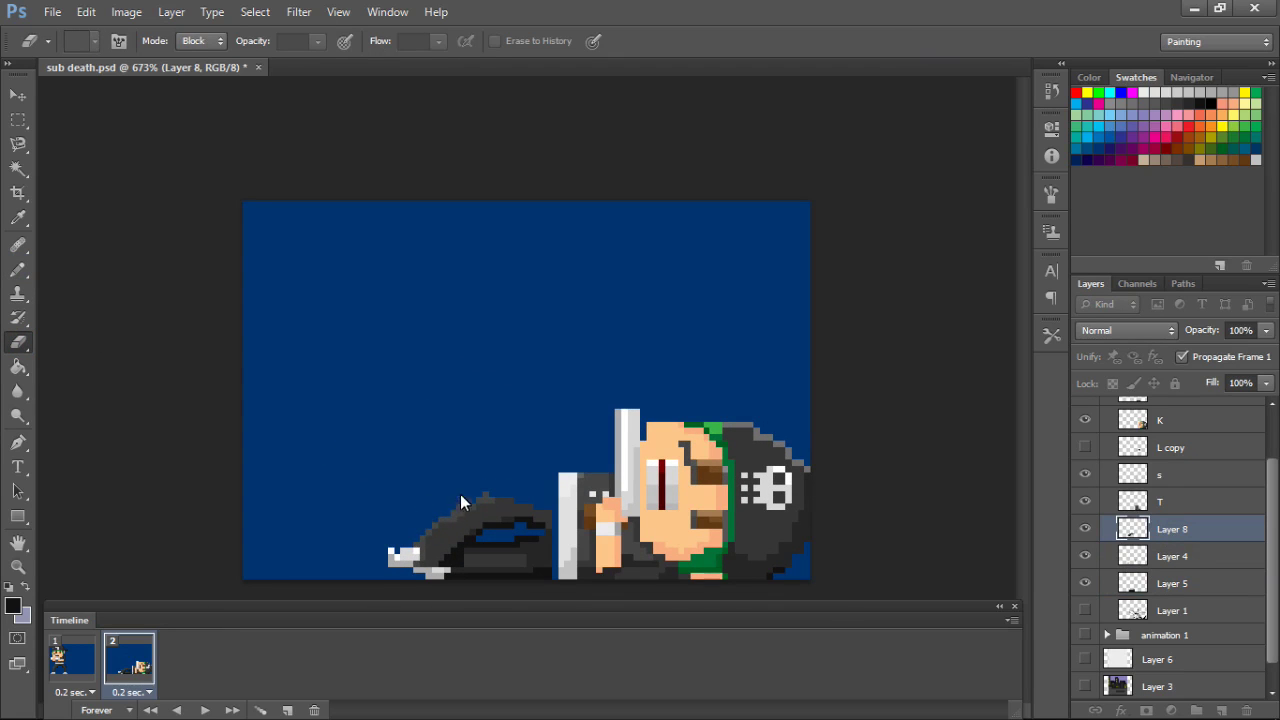
key("b")
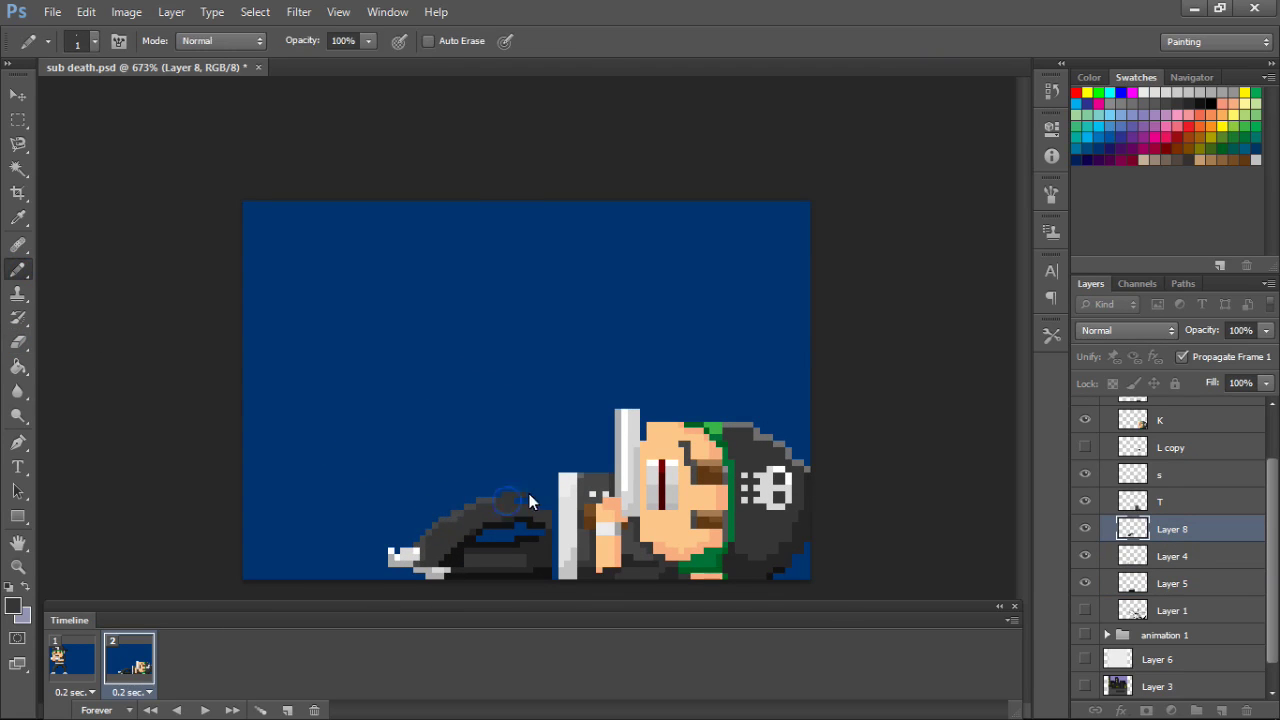
left_click(498, 494, "alt")
mouse_move(522, 491)
left_mouse_down()
mouse_move(504, 491)
mouse_move(554, 492)
left_mouse_up()
left_click(550, 477)
left_click(547, 485, "alt")
- On Layer 5, fill the gap between the lower leg and the belt with the sampled dark colour
left_click(1165, 583)
left_click(557, 572, "alt")
left_click_drag(540, 564, 555, 572)
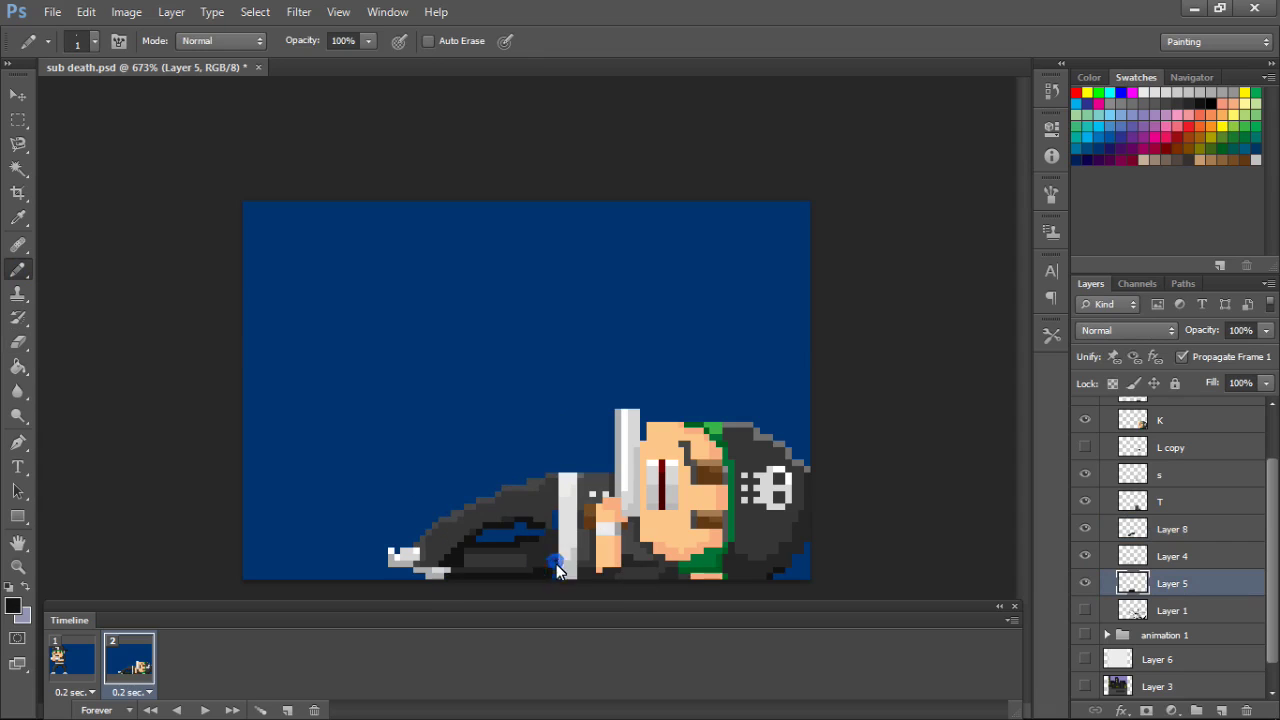
- On Layer 8, fill the remaining gap between thigh and belt and shade the thigh's inner edge in dark tones
left_click(1162, 528)
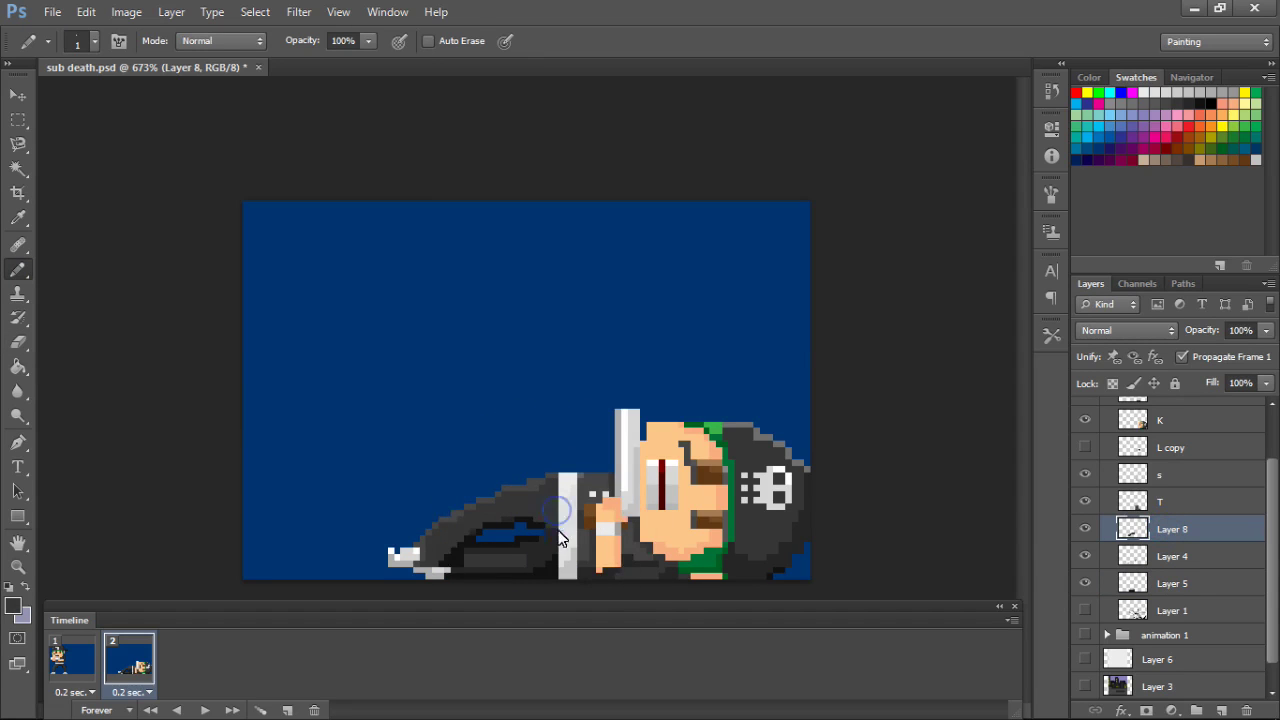
scroll(610, 496, "down", 2)
scroll(610, 496, "up", 1)
scroll(567, 511, "up", 1)
scroll(652, 547, "down", 1)
scroll(611, 485, "up", 2)
left_click(1082, 529)
left_click(1082, 529)
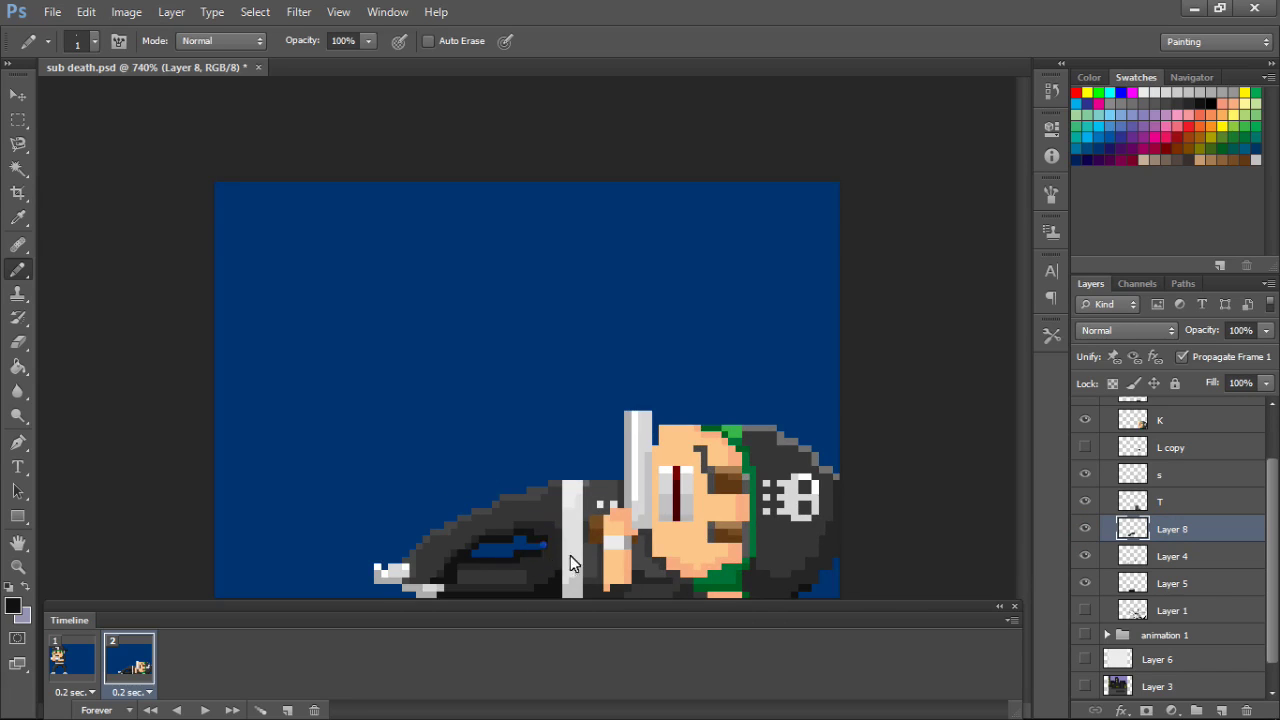
- On Layer 8, fill the middle of the shoe in sampled light greys so the toe joins the lower part
scroll(544, 545, "down", 2)
scroll(560, 570, "up", 2)
left_click(433, 553, "alt")
left_click(425, 543, "alt")
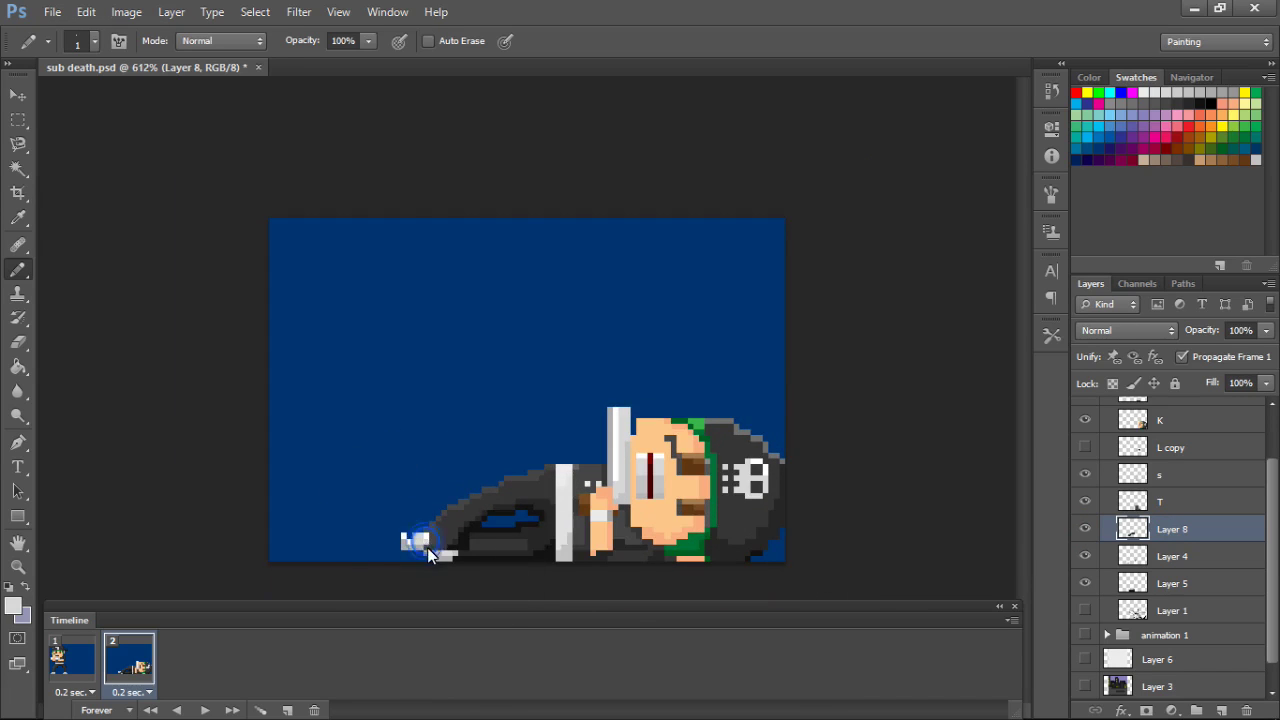
key("e")
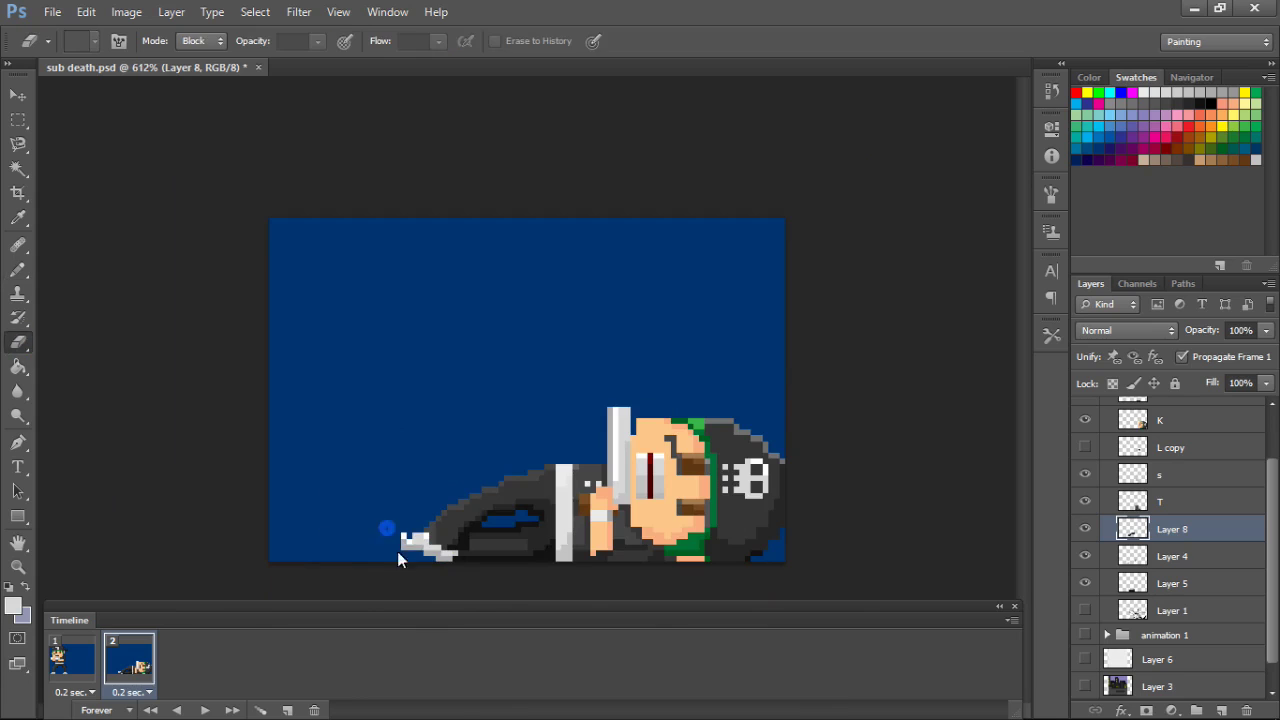
left_click(1102, 556)
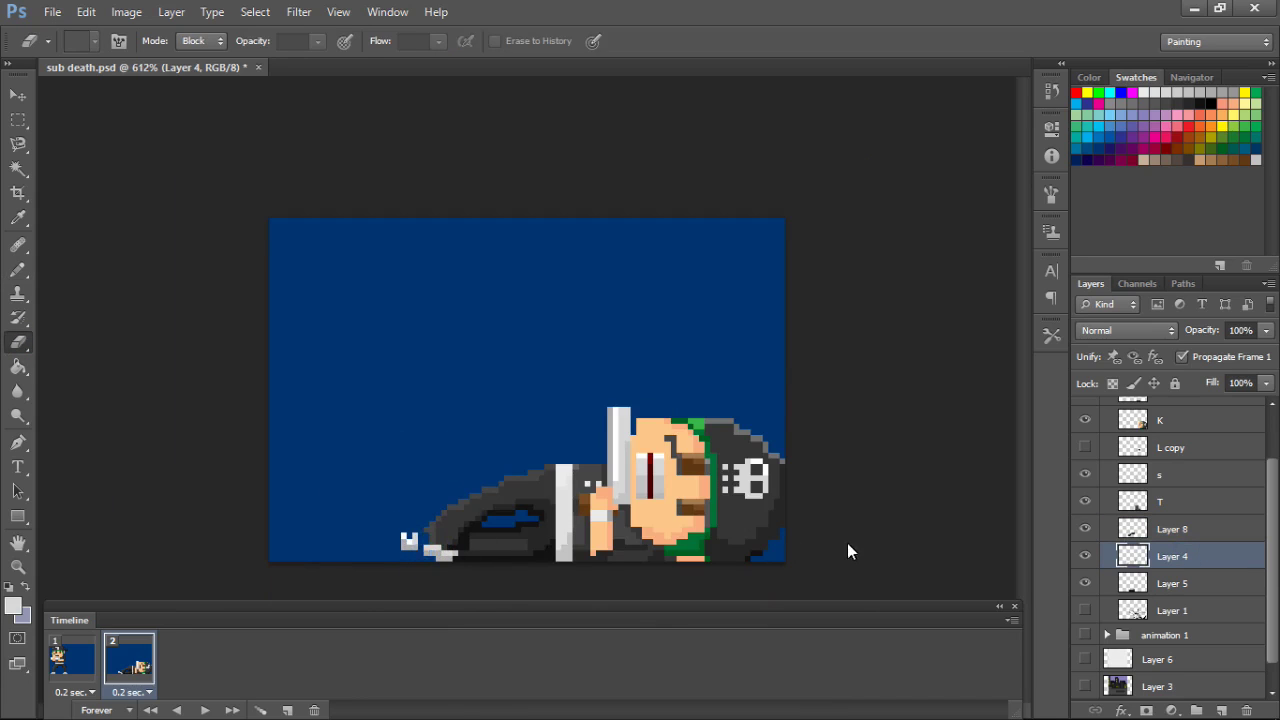
left_click(1170, 529)
key("b")
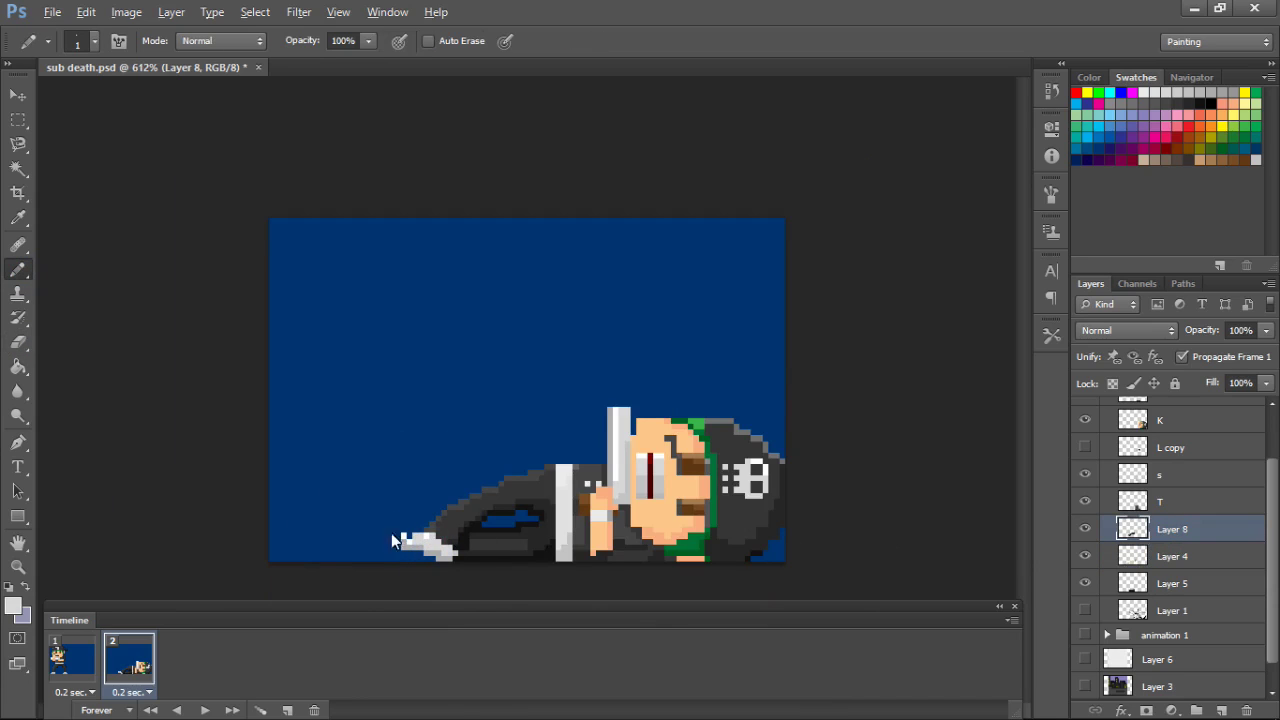
- Merge Layer 4 into Layer 8 and check the merged leg by toggling its visibility
scroll(433, 541, "down", 1)
left_click(1172, 503, "ctrl")
right_click(1174, 503)
left_click(1216, 503)
left_click(1174, 529)
left_click(1174, 553, "ctrl")
right_click(1174, 553)
left_click(1037, 494)
left_click(1085, 529)
left_click(1085, 529)
- Reshape the shoe on Layer 8 into an upward-slanting toe, painting light grey pixels and erasing excess at its underside
key("e")
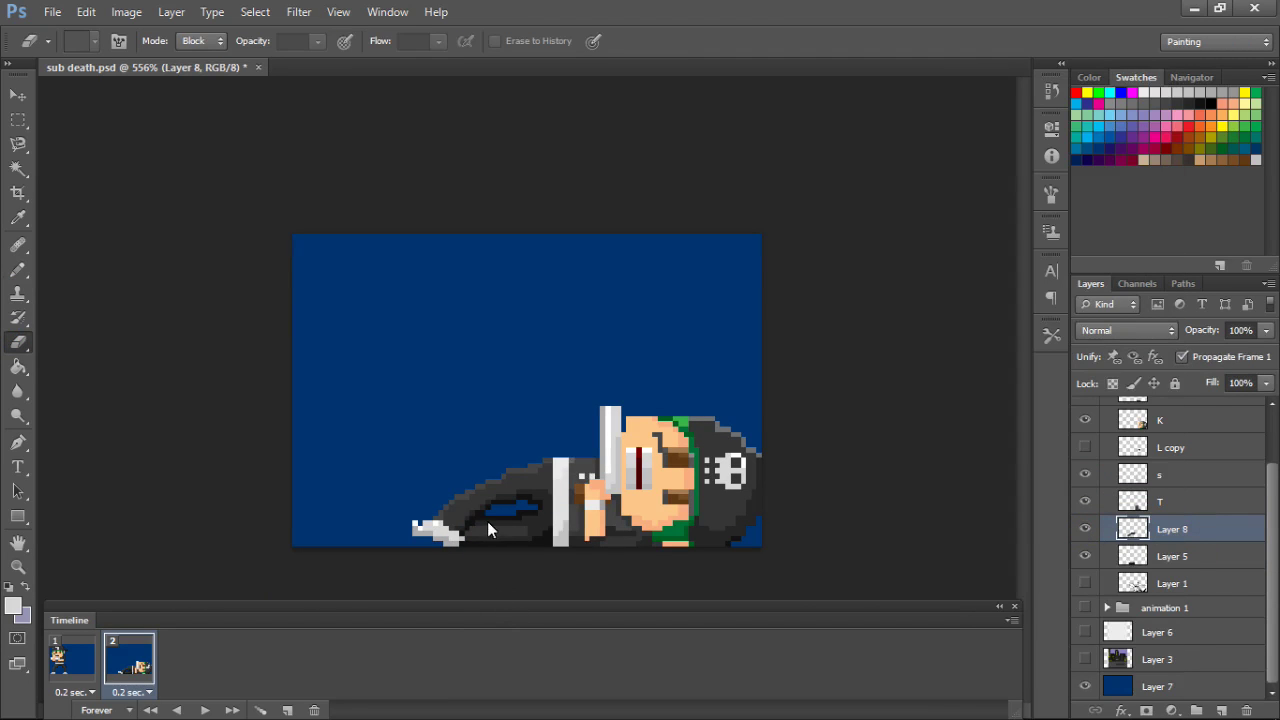
key("b")
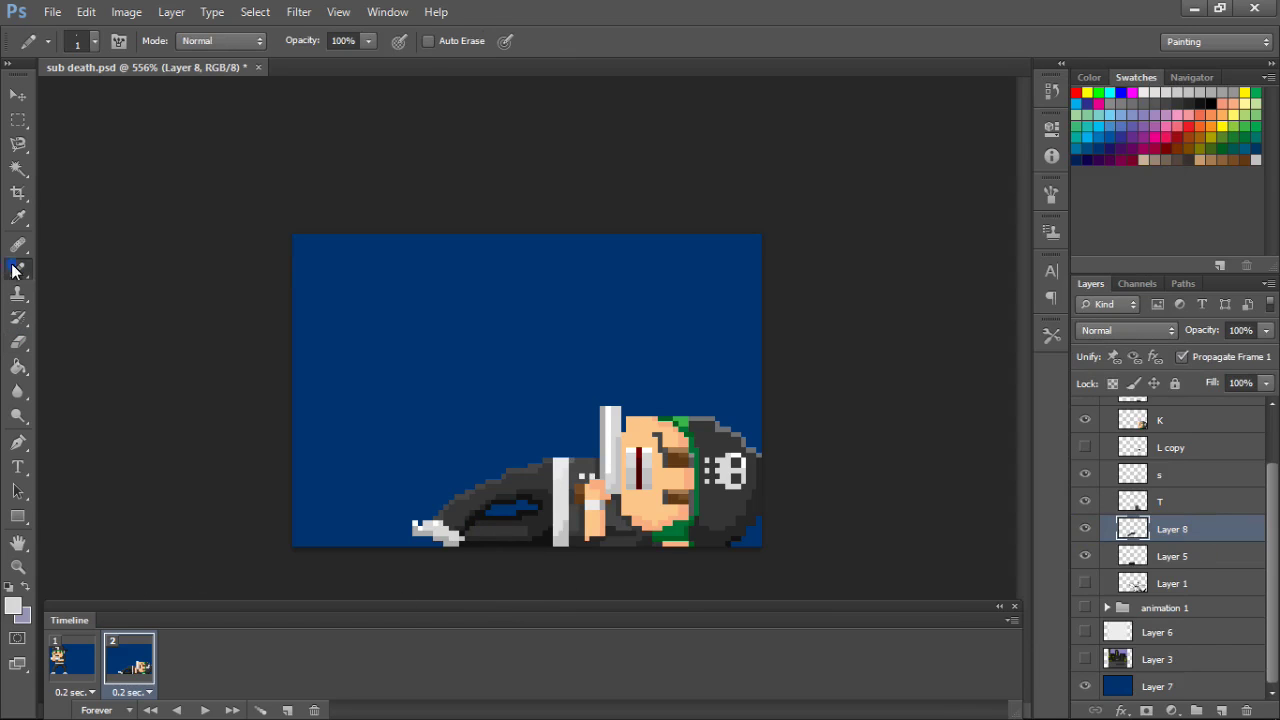
scroll(423, 558, "up", 1)
scroll(404, 558, "down", 1)
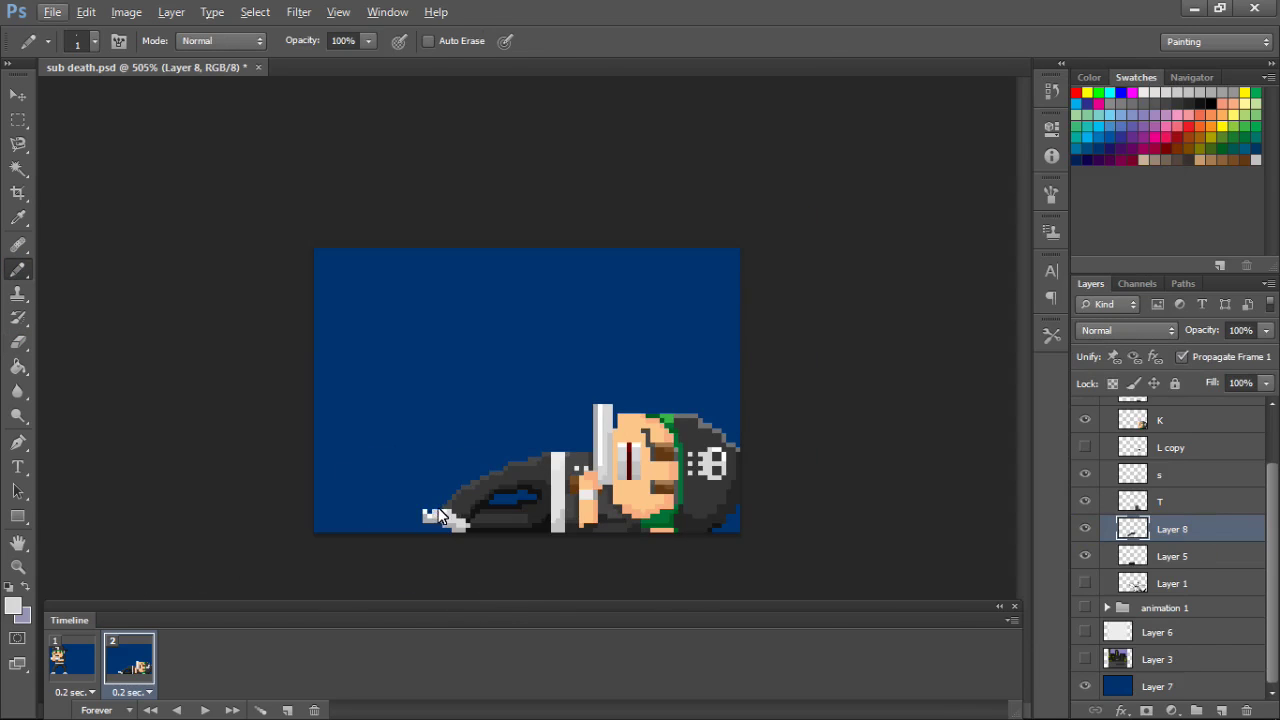
left_click_drag(432, 504, 427, 508)
left_click(436, 530, "alt")
left_click(448, 528)
key("e")
left_click(418, 524)
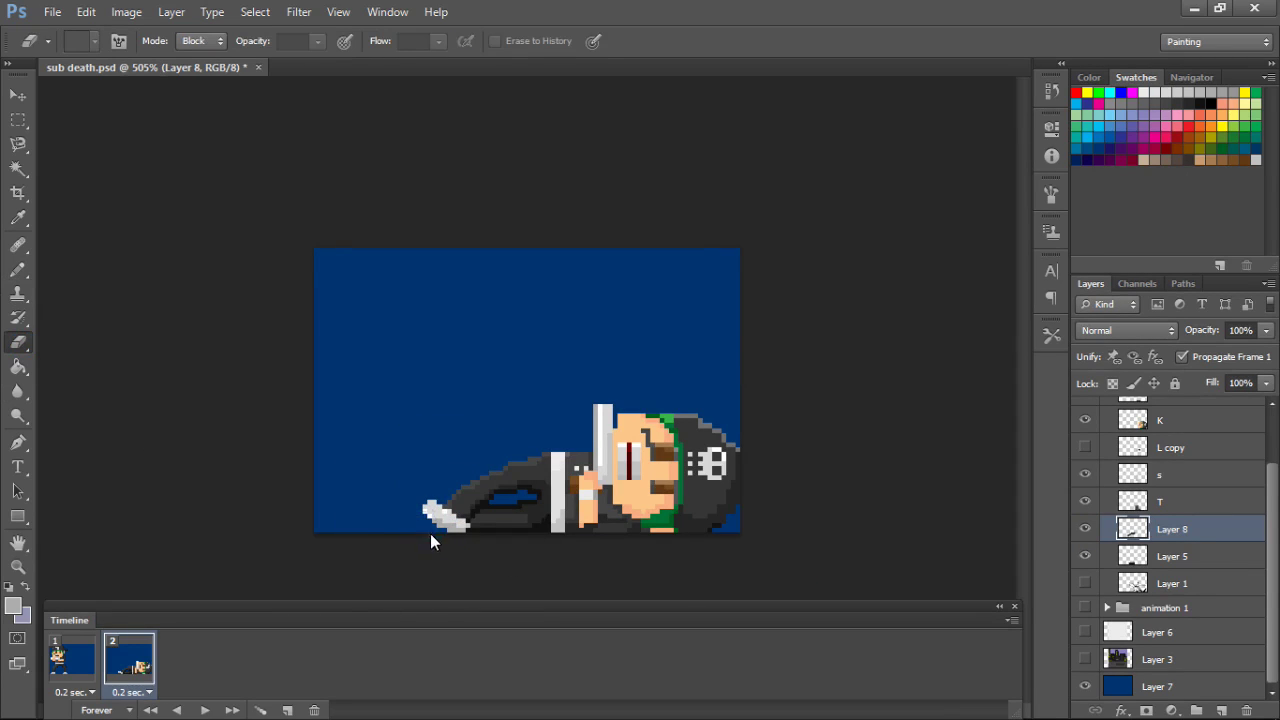
- Shade the ankle side of the Layer 8 shoe in a sampled mid grey
left_click(18, 270)
left_click(445, 508, "alt")
scroll(445, 512, "up", 4)
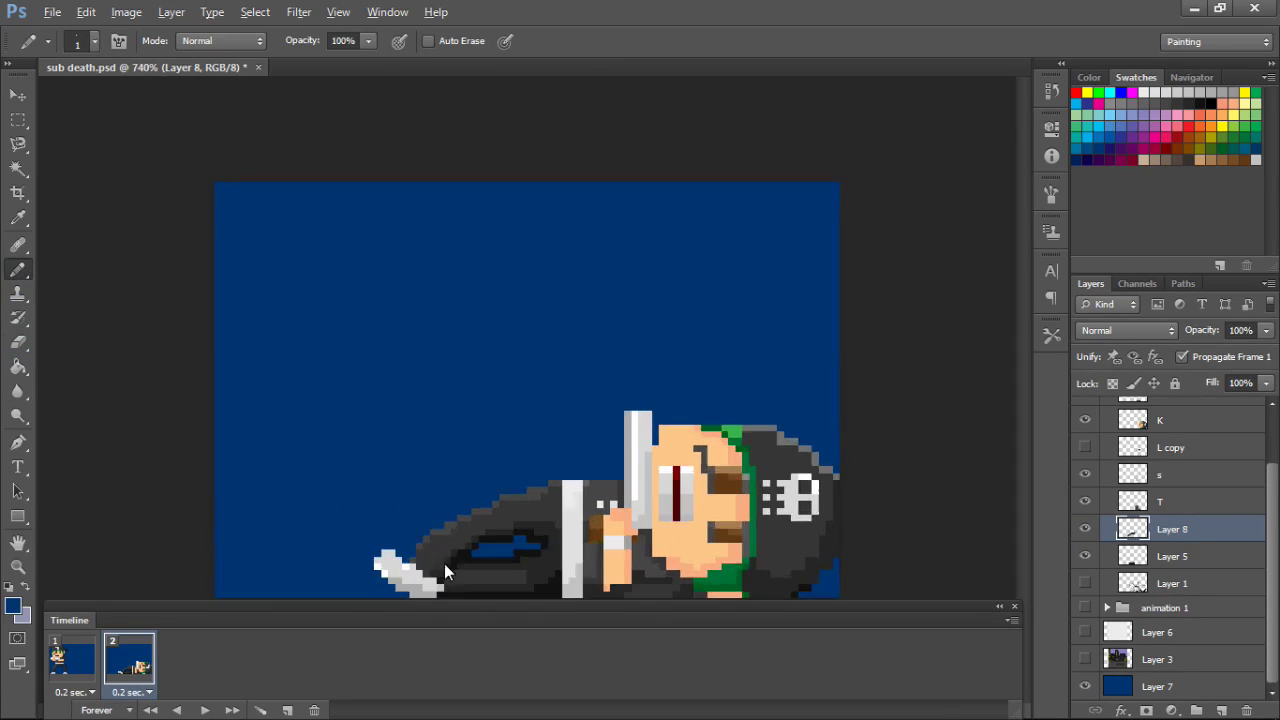
scroll(444, 563, "down", 1)
left_click(412, 560, "alt")
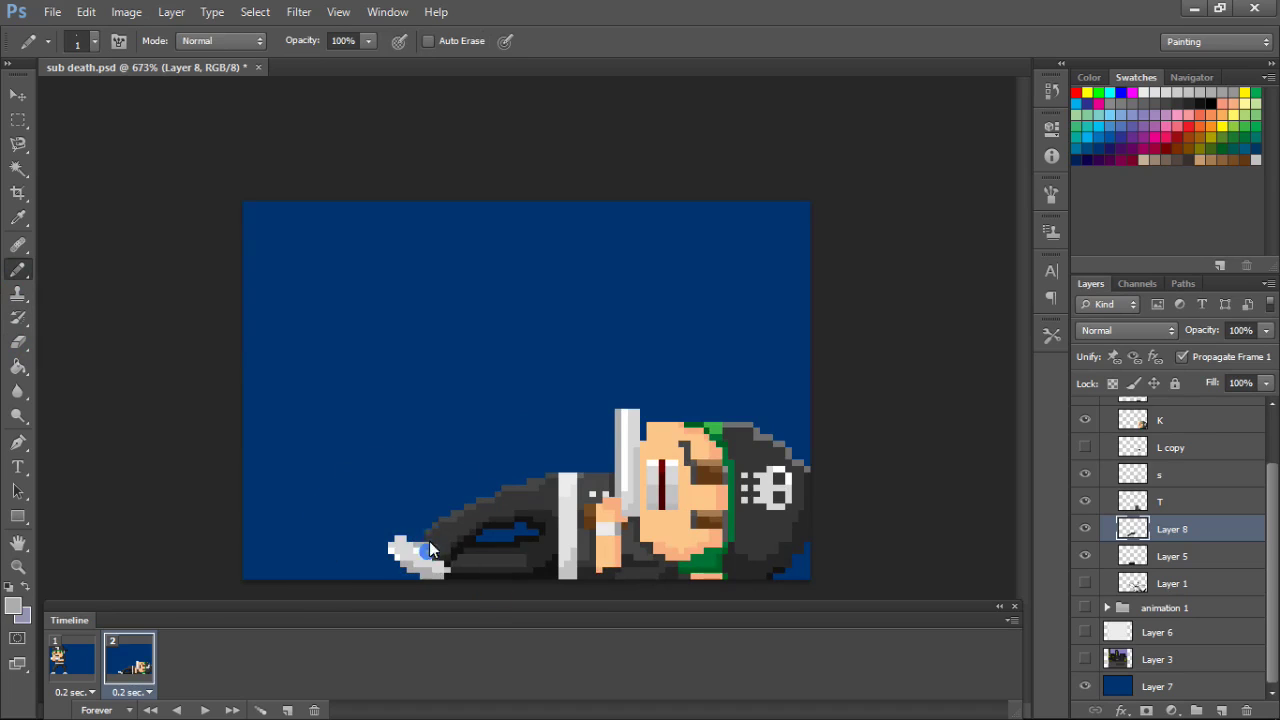
scroll(431, 560, "down", 1)
scroll(471, 537, "down", 1)
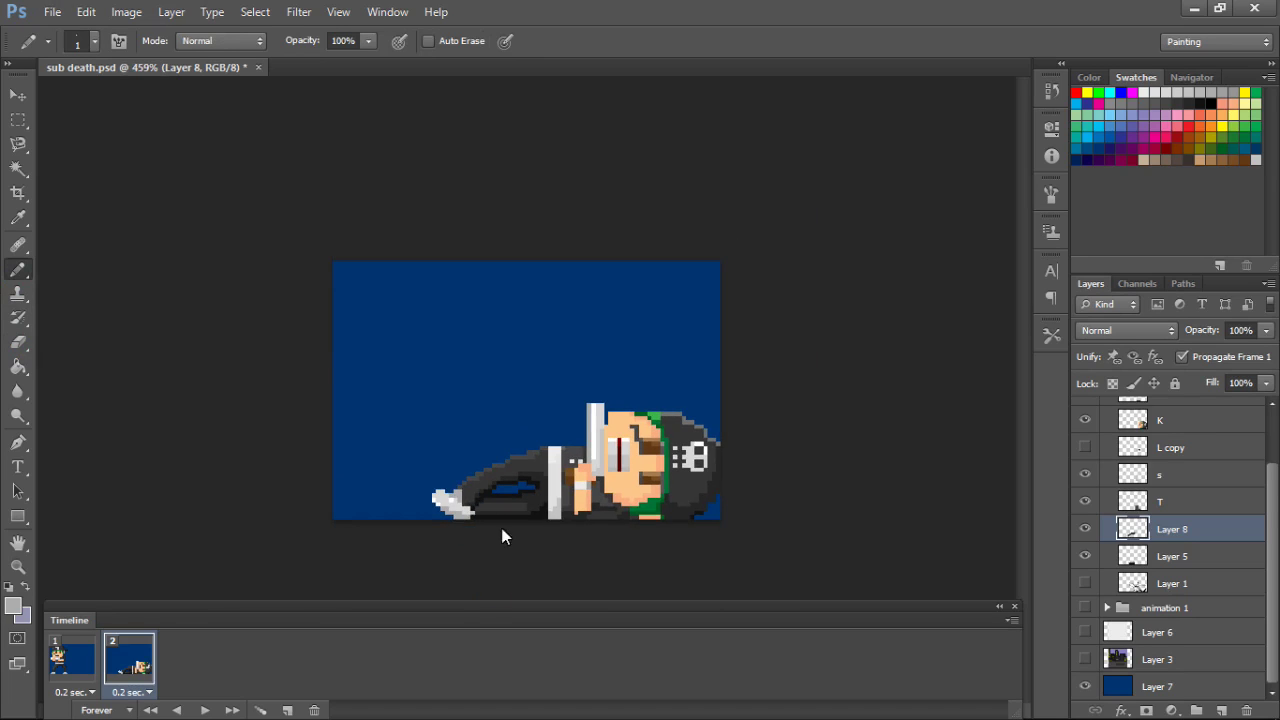
scroll(472, 509, "down", 1)
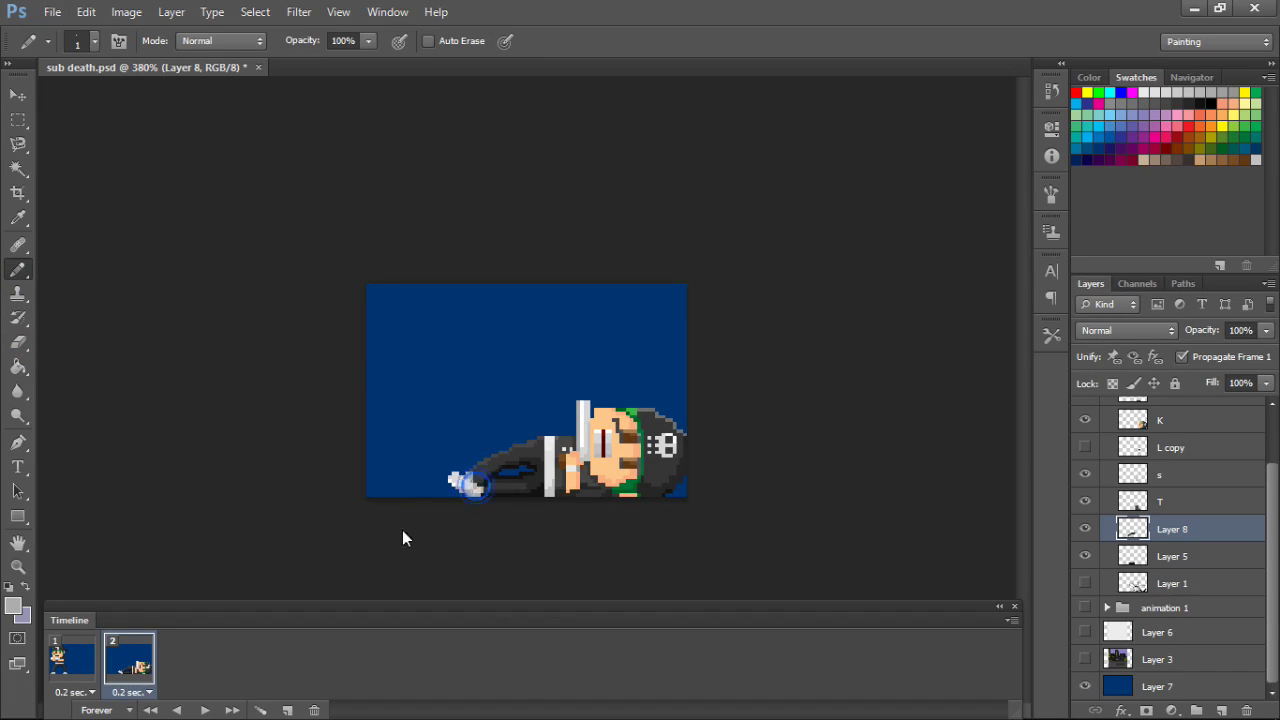
- Highlight the upper part of the Layer 8 shoe in sampled white and touch up its edges in sampled greys
scroll(488, 528, "up", 1)
left_click(445, 517, "alt")
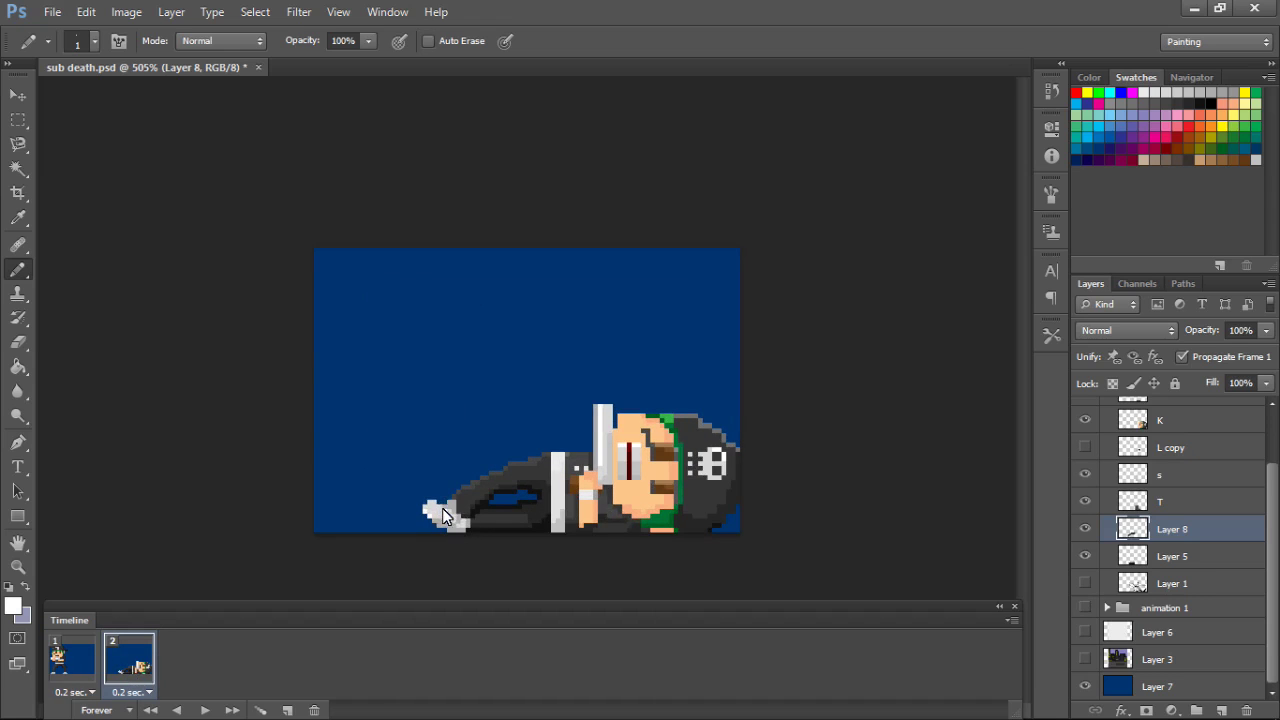
scroll(441, 515, "up", 1)
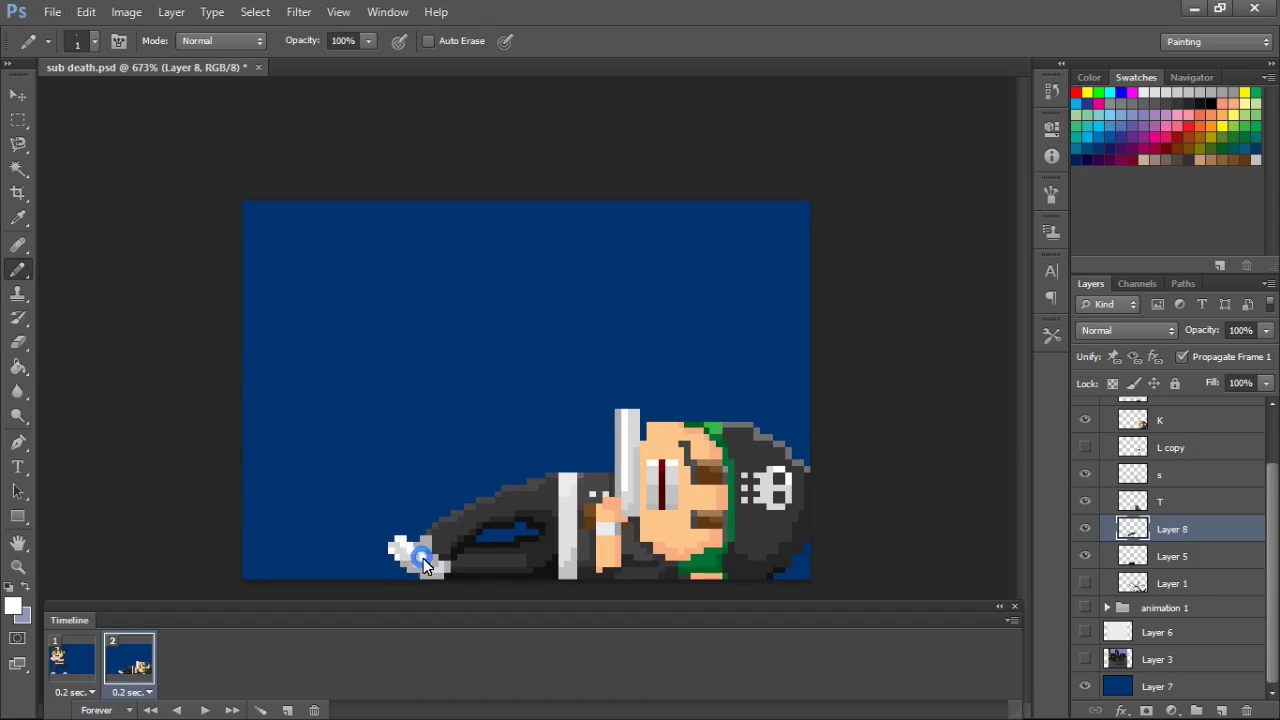
left_click(436, 569, "alt")
left_click(438, 565)
left_click(445, 569, "alt")
scroll(447, 571, "down", 2)
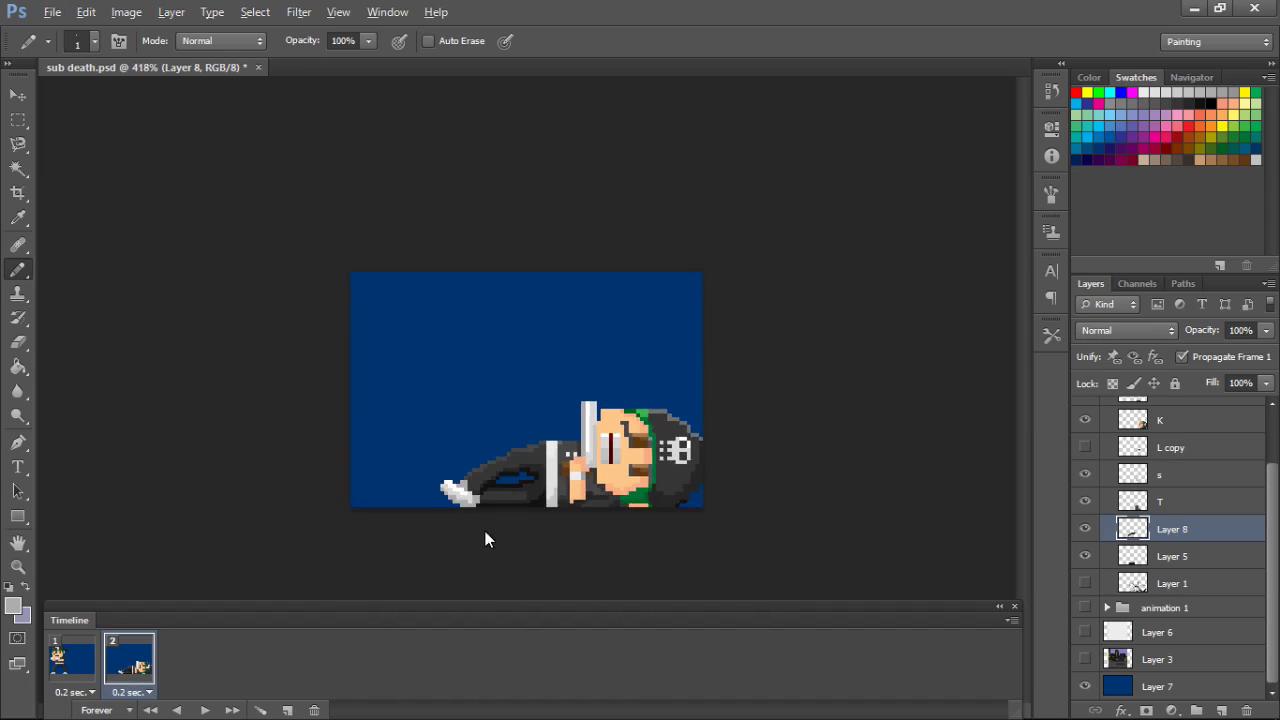
scroll(476, 526, "up", 1)
left_click(439, 510, "alt")
scroll(568, 550, "down", 2)
scroll(568, 550, "down", 1)
scroll(568, 550, "down", 1)
scroll(643, 501, "up", 4)
scroll(643, 500, "down", 2)
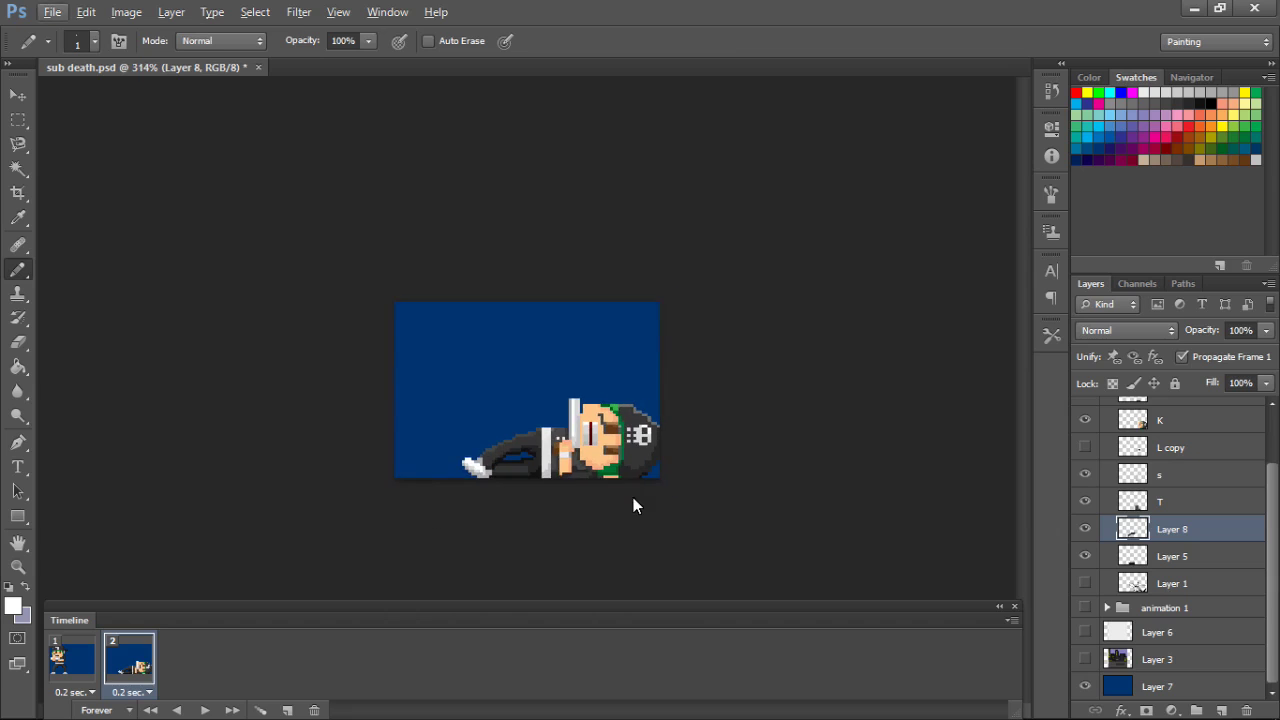
- Identify the weapon's layer s by toggling its visibility, and select it
left_click(1085, 474)
left_click(1164, 475)
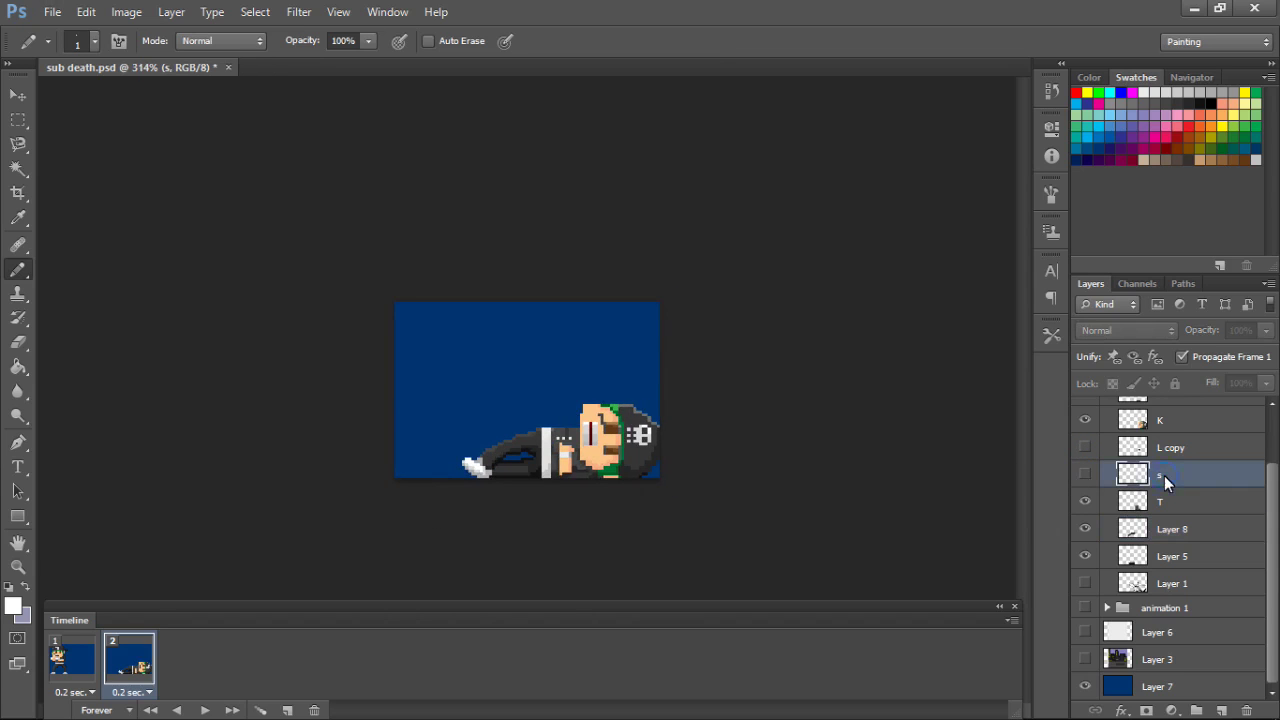
left_click(1085, 474)
key("ctrl+t")
left_click_drag(592, 388, 488, 383)
key("ctrl+z")
right_click(572, 416)
left_click(682, 337)
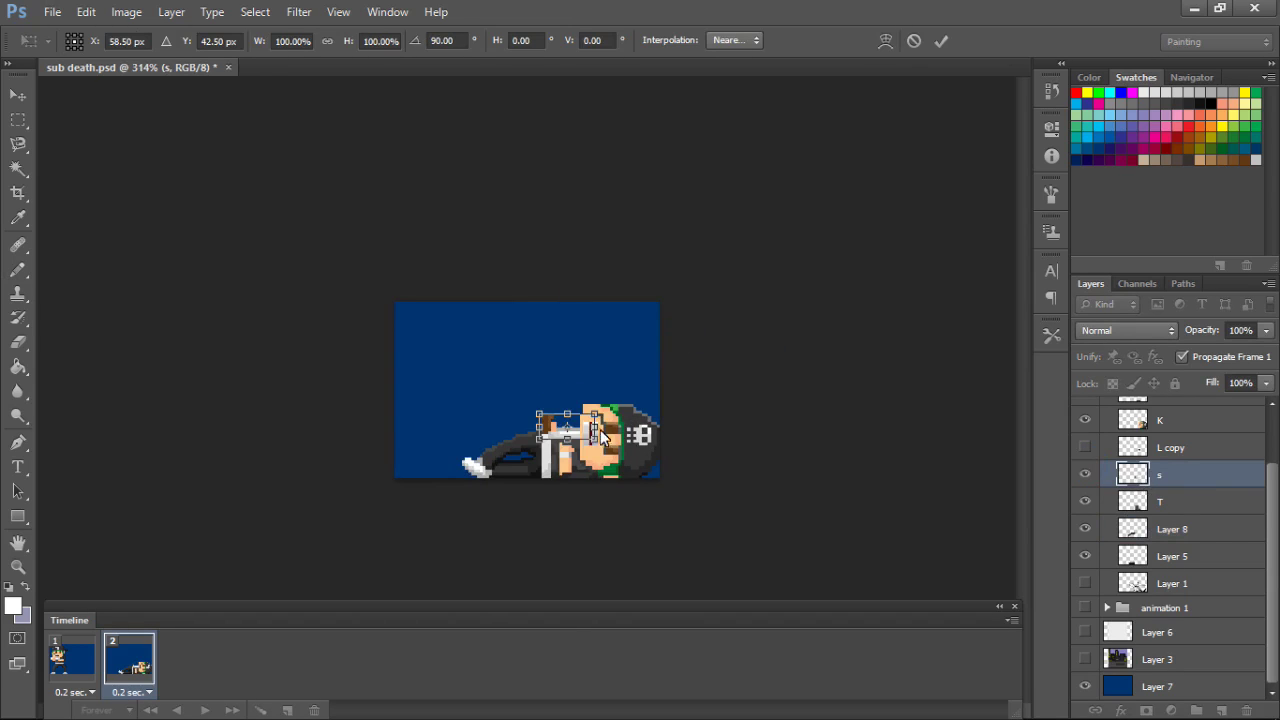
left_click_drag(598, 429, 576, 338)
key("ctrl+z")
key("ctrl+z")
key("ctrl+z")
key("ctrl+z")
key("ctrl+z")
left_click(913, 42)
key("ctrl+t")
right_click(570, 414)
left_click(658, 310)
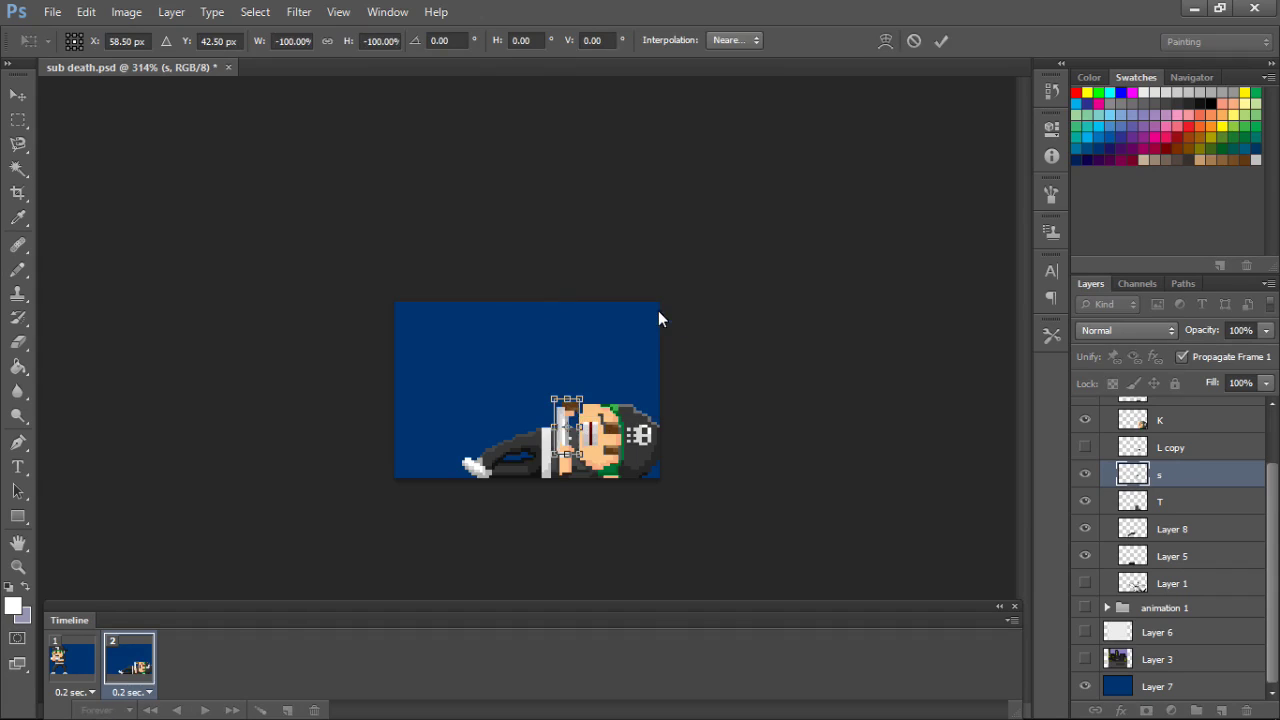
right_click(575, 416)
left_click(656, 342)
left_click_drag(579, 438, 553, 372)
key("ctrl+z")
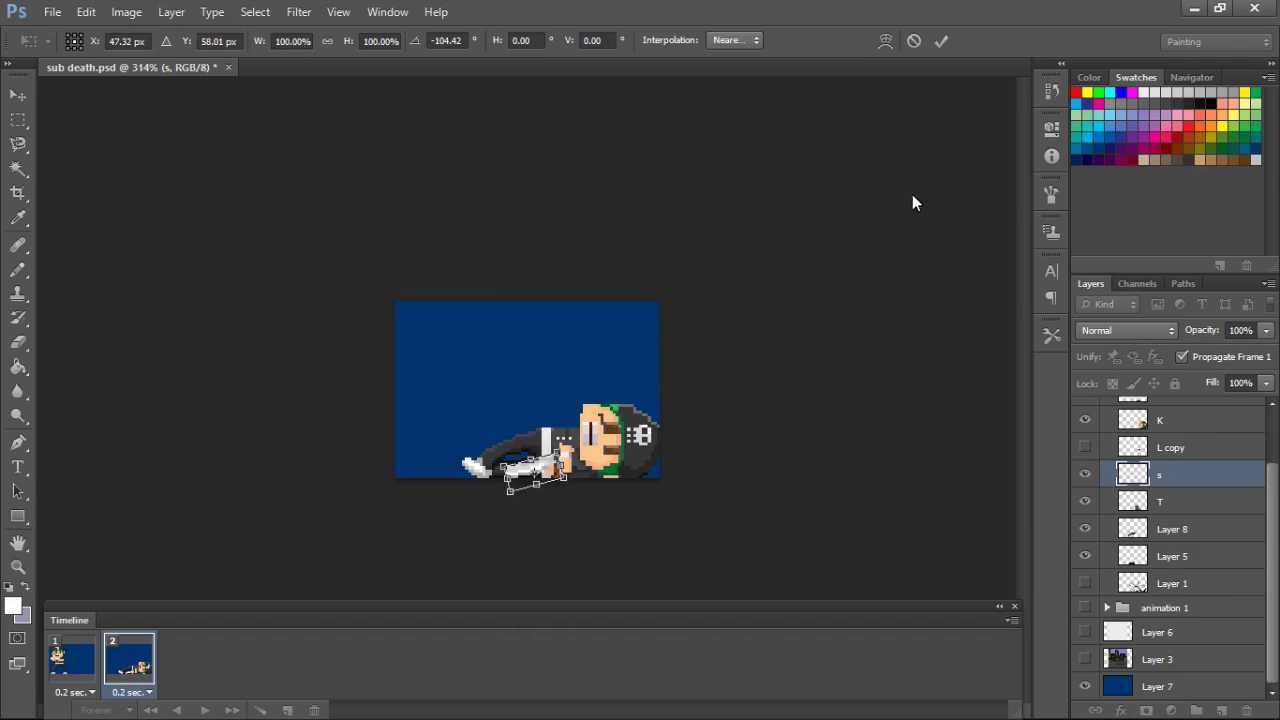
left_click(913, 41)
- Rotate the weapon on layer s by -90° and move it above the body to X 46.5 px, Y 13.5 px
key("ctrl+t")
right_click(562, 413)
left_click(627, 349)
left_click_drag(586, 419, 550, 335)
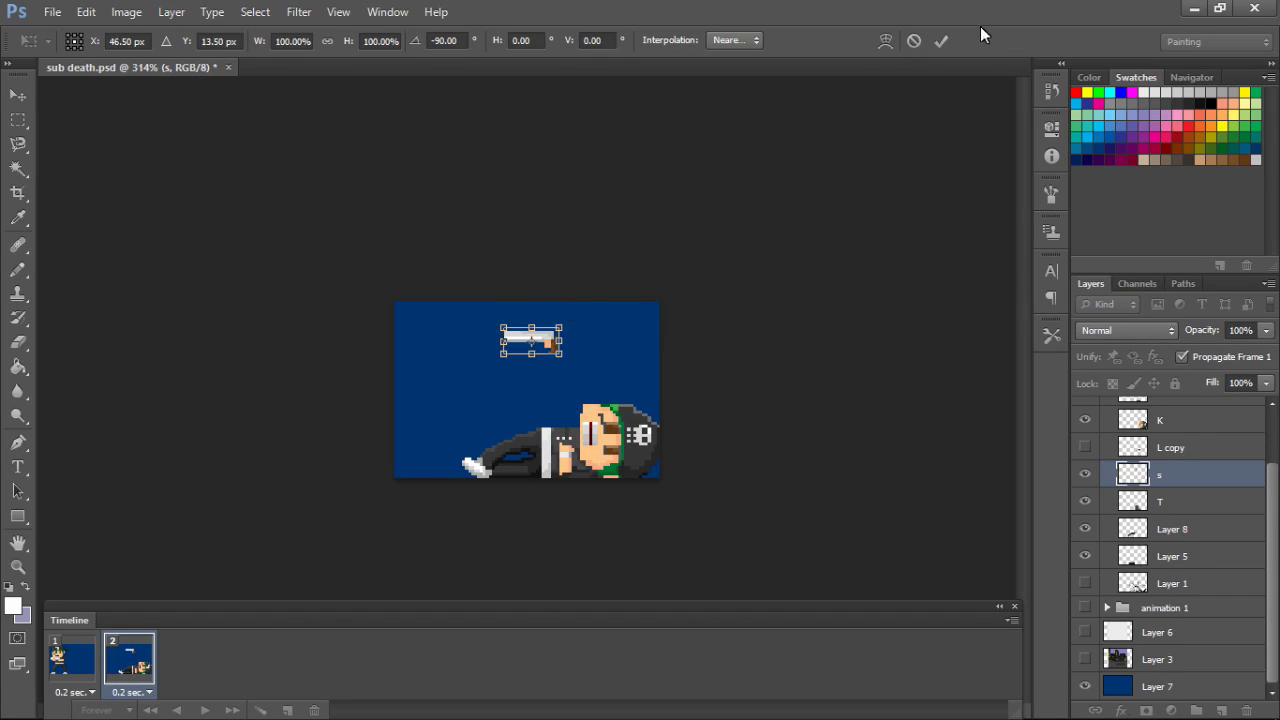
left_click(941, 41)
- Show layer L copy and move its hand onto the upper end of the belt
left_click(1085, 447)
key("ctrl+t")
left_click(914, 41)
left_click(1085, 447)
left_click(1085, 447)
left_click(1201, 447)
key("ctrl+t")
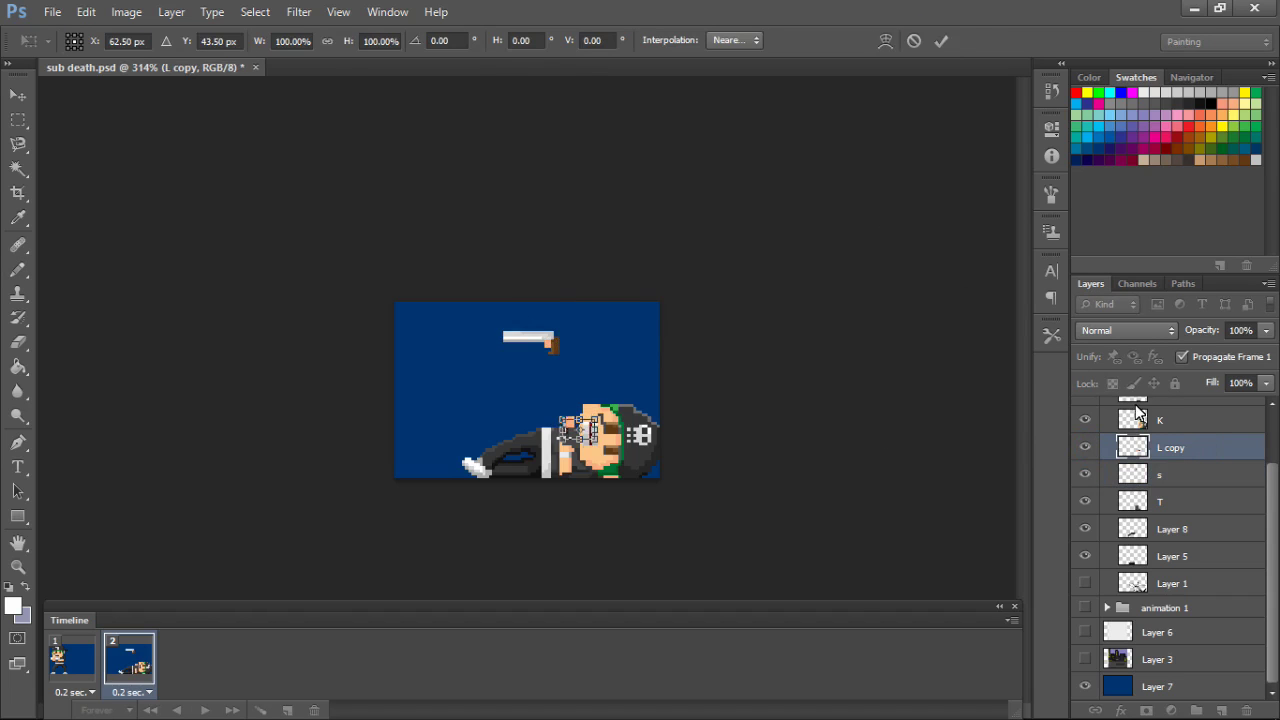
left_click(941, 41)
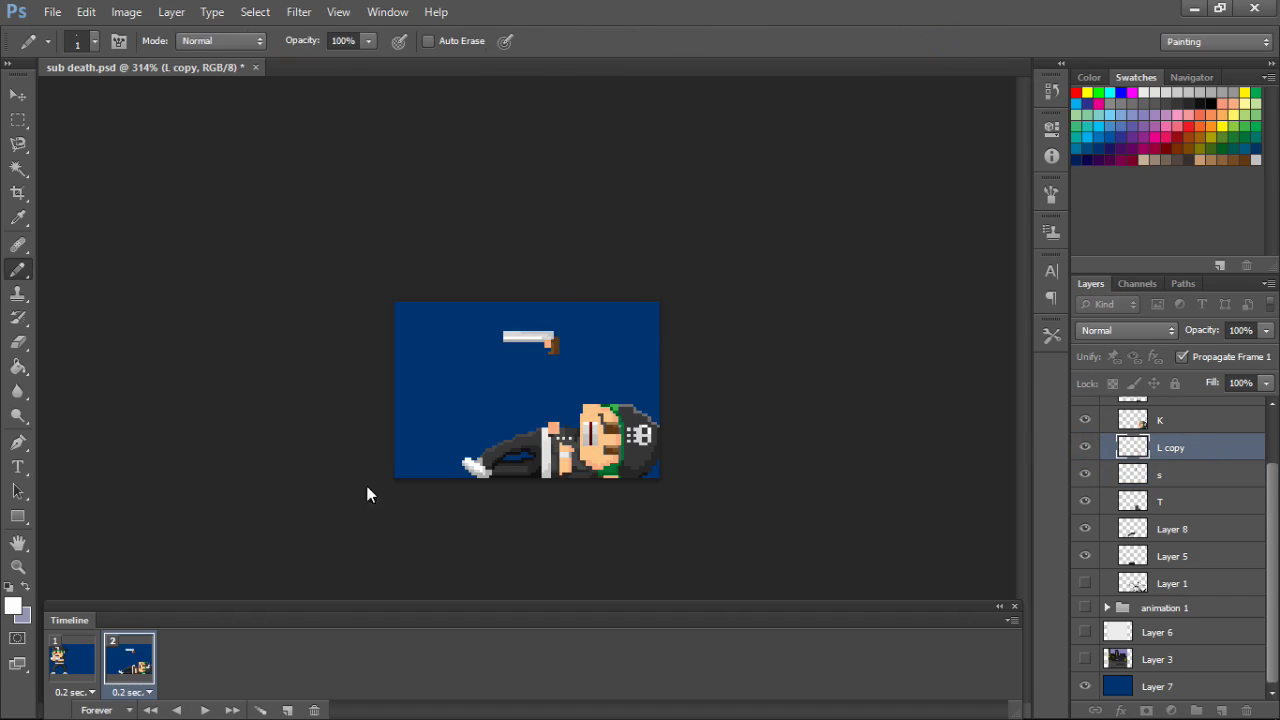
- On L copy, paint a forearm from the hand to the head and add fingers over the belt in sampled skin tone
left_click(563, 430, "alt")
scroll(595, 465, "up", 3)
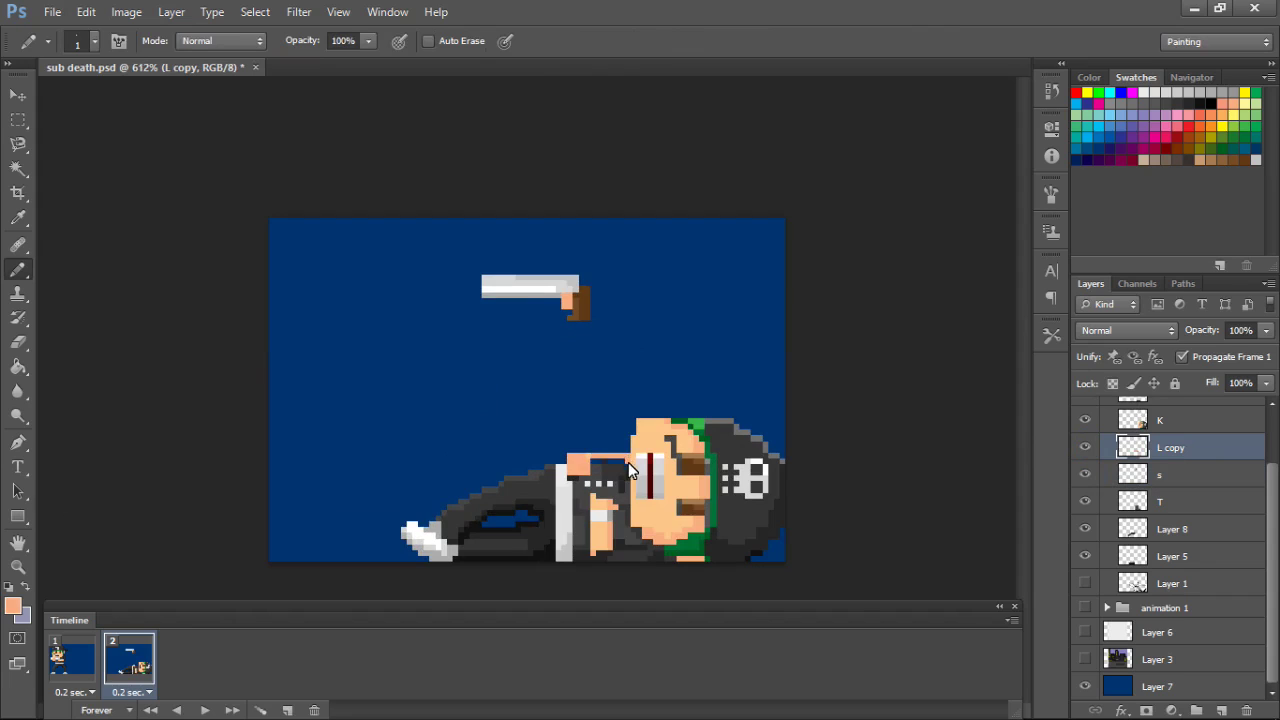
scroll(593, 462, "down", 4)
scroll(648, 444, "up", 3)
key("alt")
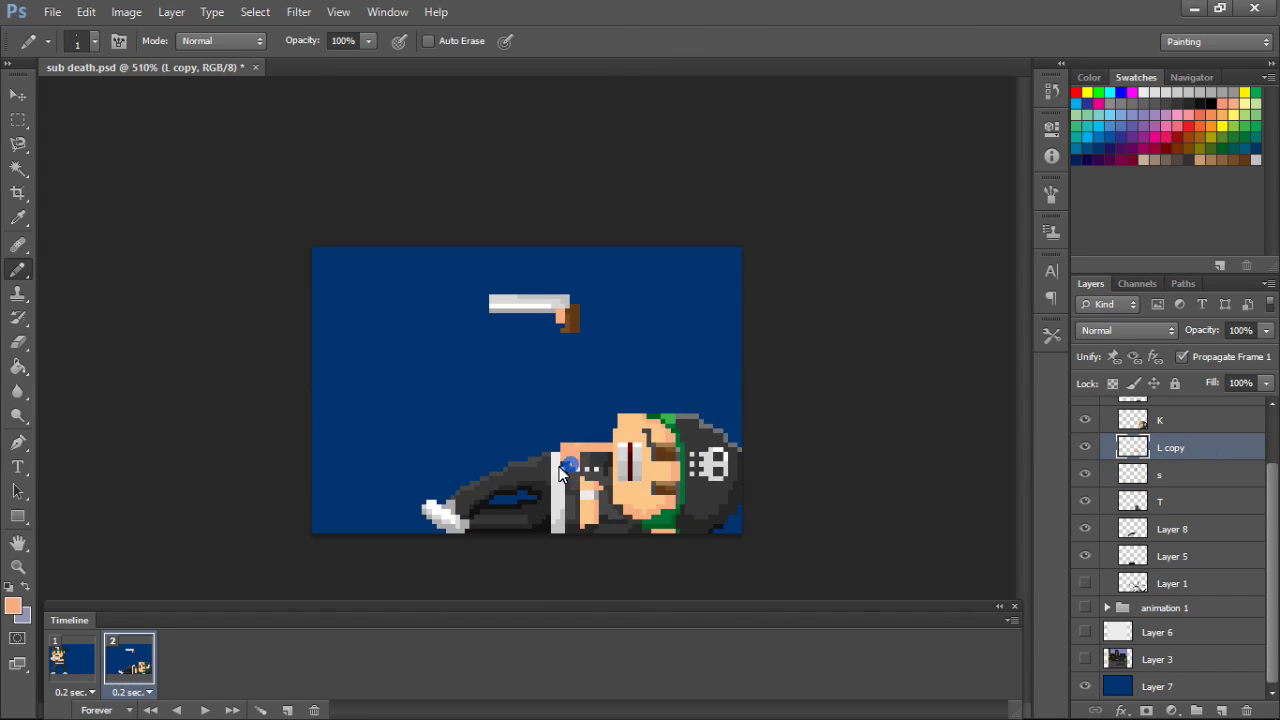
left_click(567, 466)
scroll(629, 473, "down", 2)
scroll(629, 473, "up", 3)
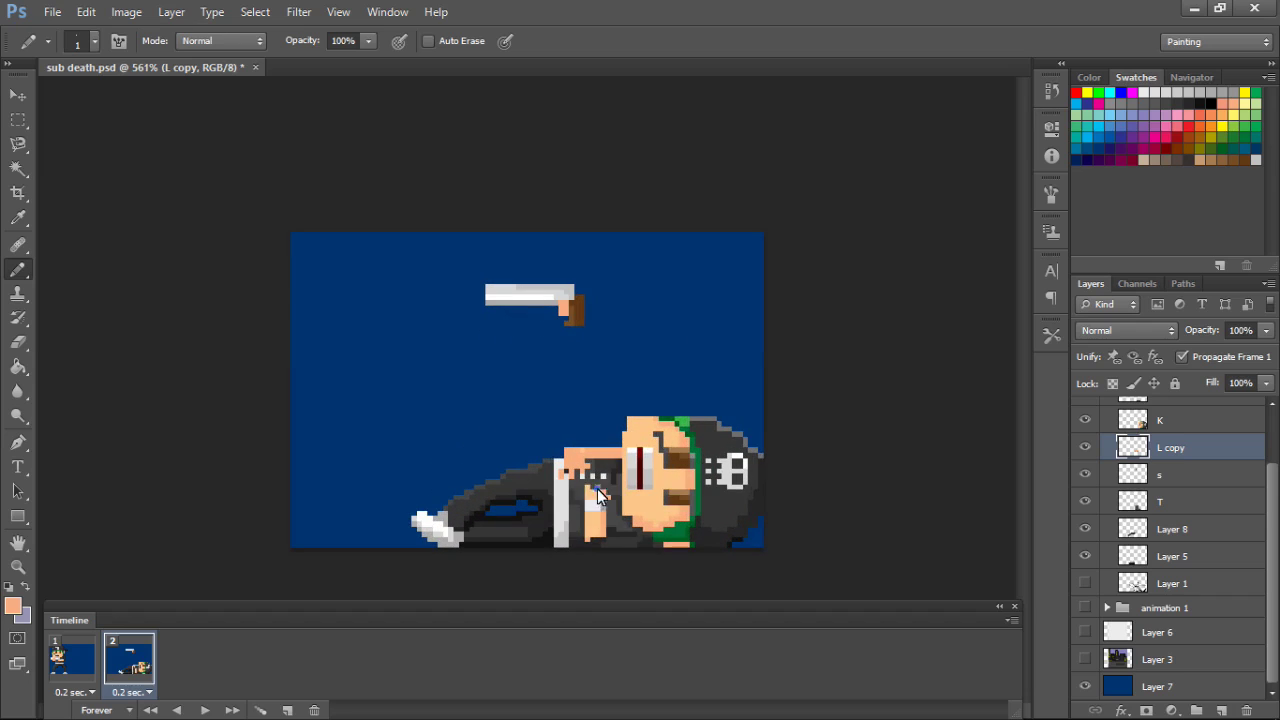
scroll(630, 494, "down", 3)
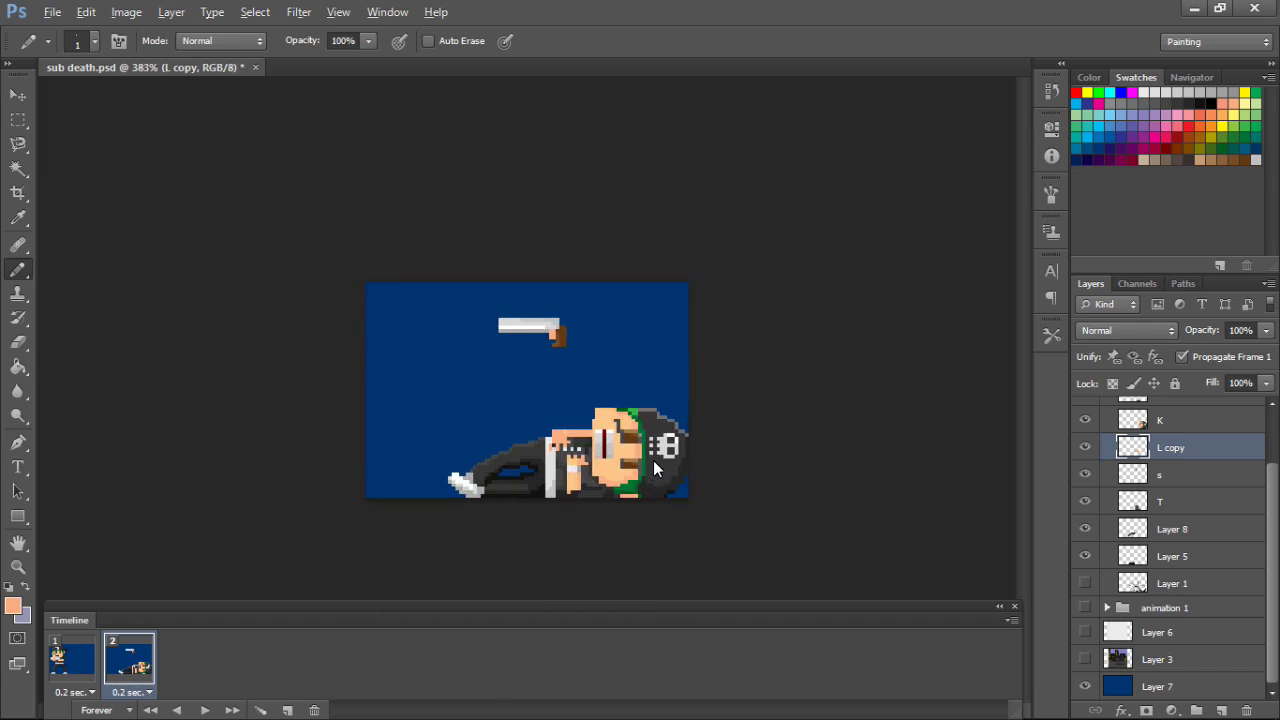
scroll(653, 460, "up", 1)
left_click(1175, 422)
scroll(666, 458, "up", 2)
key("e")
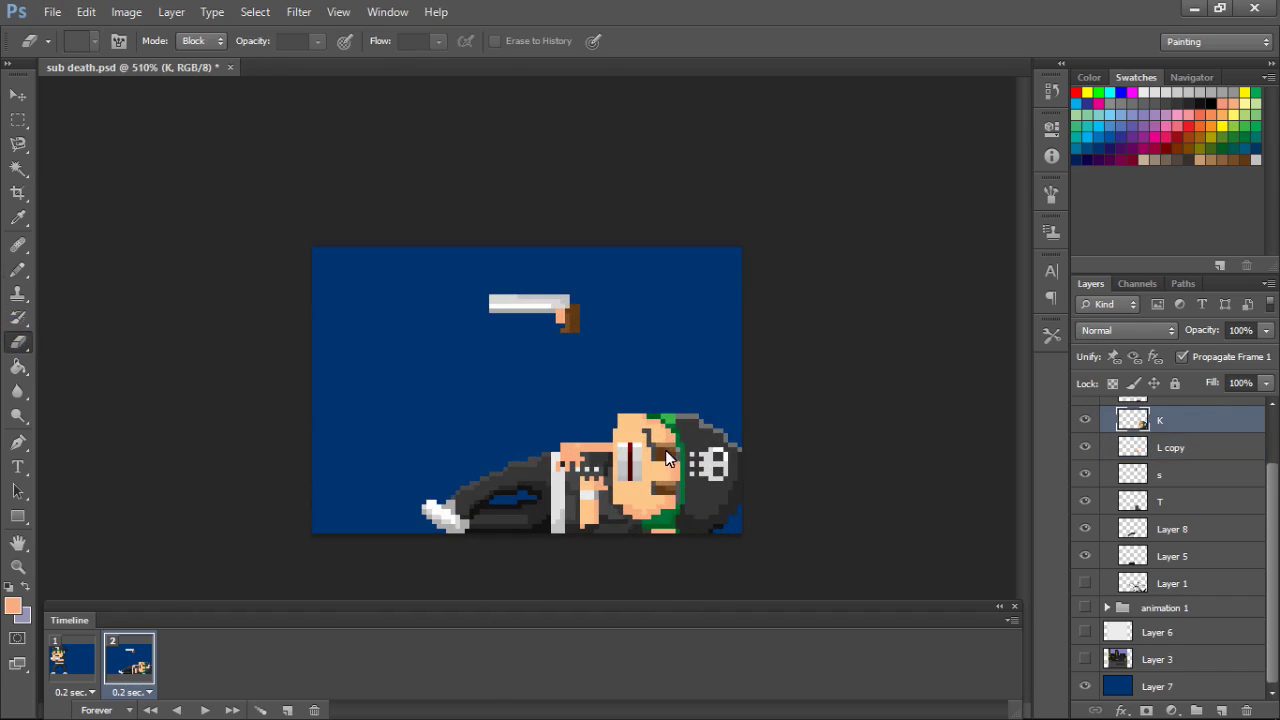
key("ctrl+z")
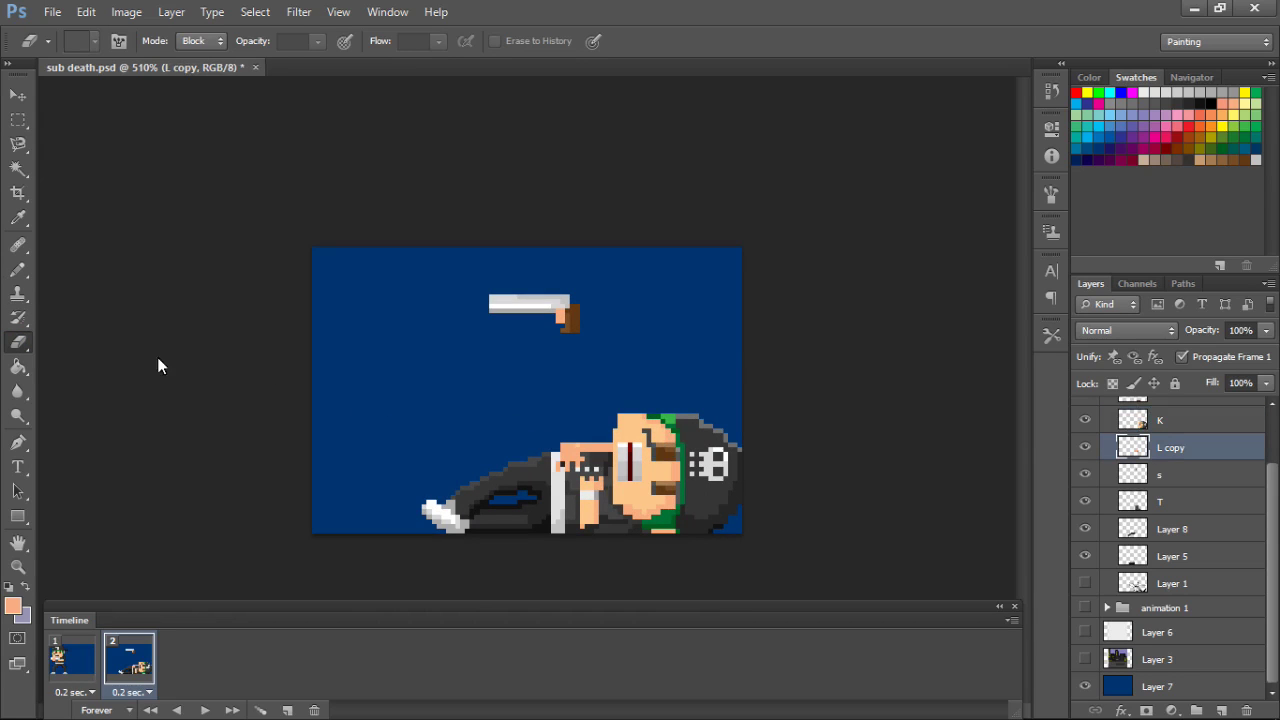
- On layer K, paint over the brown patches on the face in sampled skin tones, with short dark lines for the eyes
left_click(17, 269)
left_click(1085, 446)
left_click(1086, 446)
scroll(1086, 447, "up", 2)
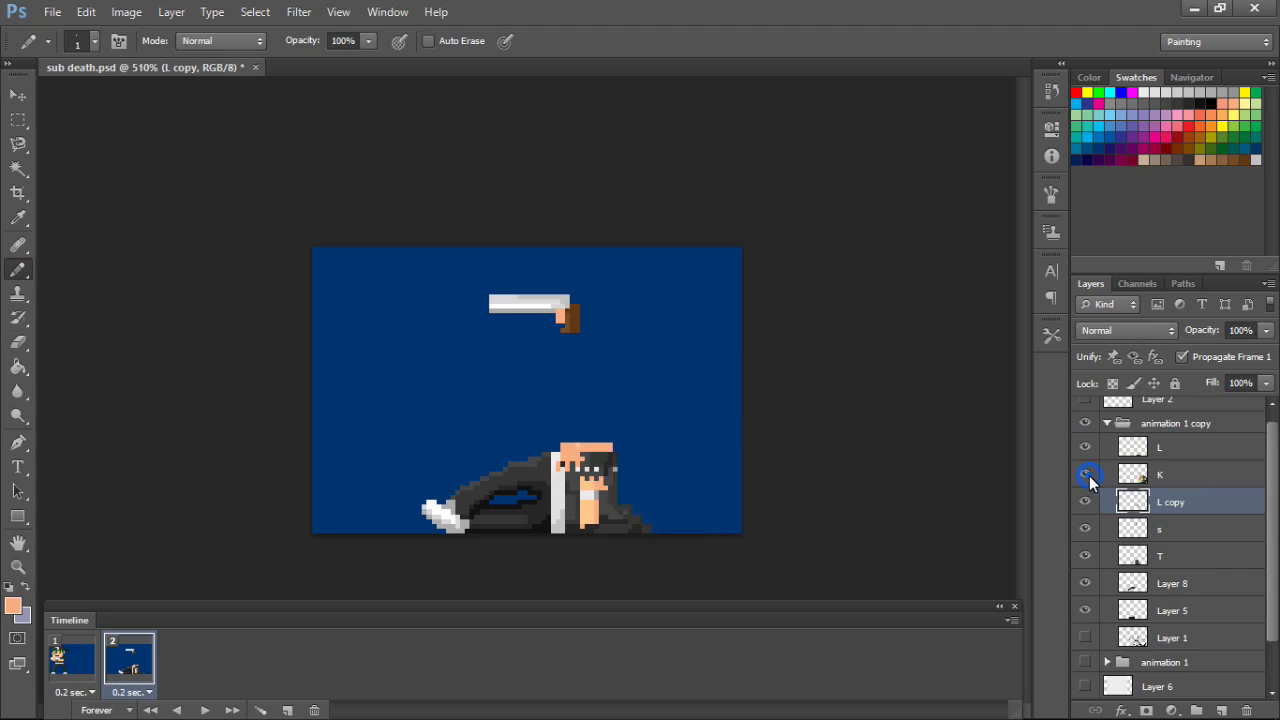
key("alt+bracketright")
key("ctrl+plus")
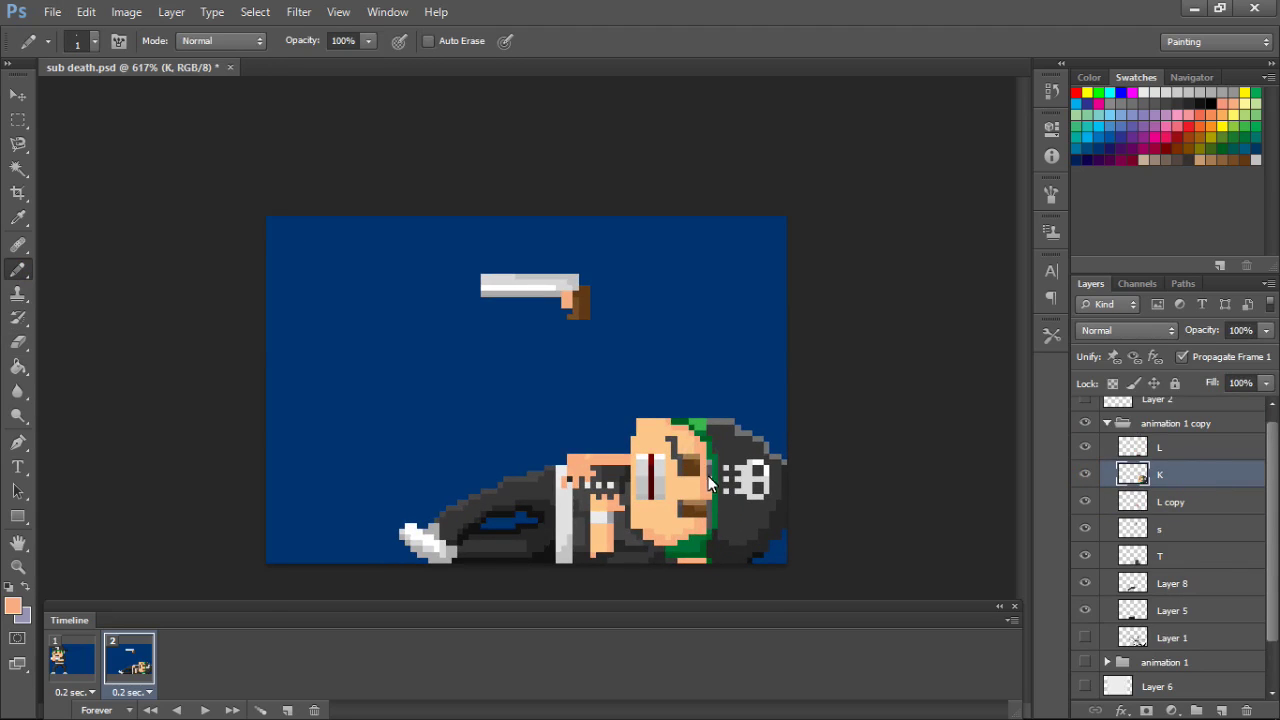
left_click(686, 454, "alt")
left_click(700, 449, "alt")
left_click(690, 467, "alt")
scroll(722, 480, "up", 5)
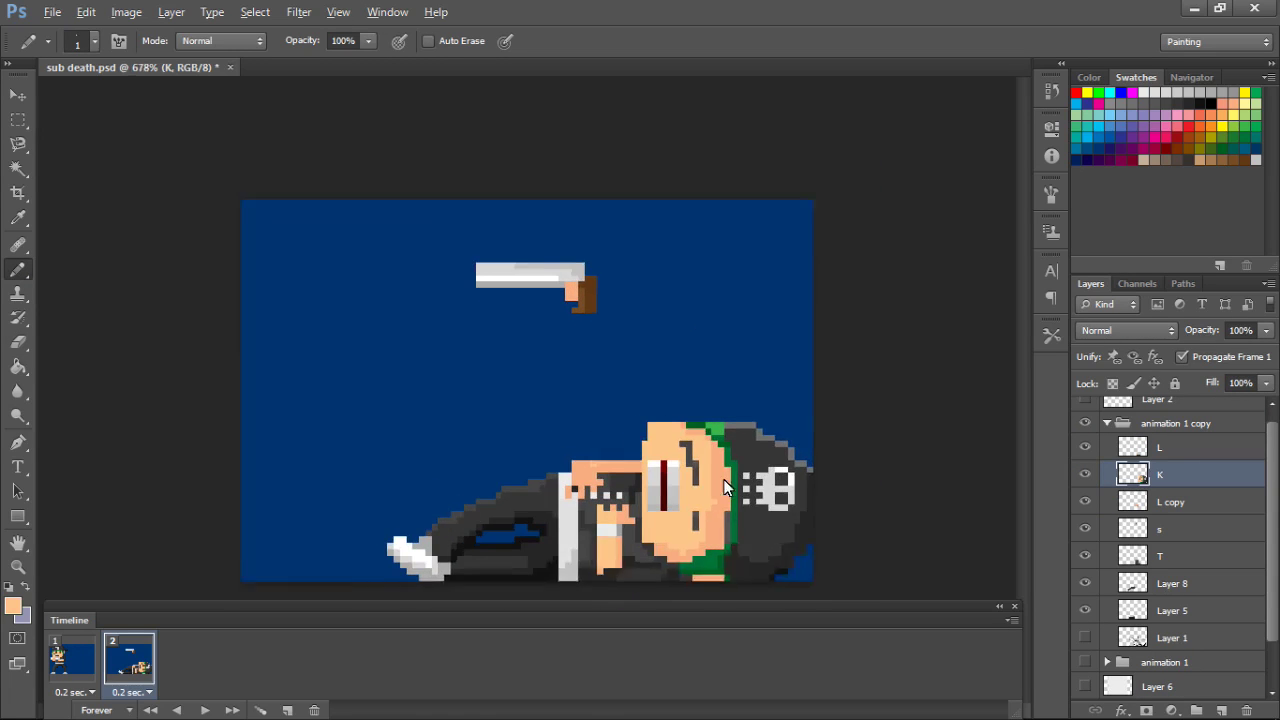
- On layer K, paint dark red blood running from the forehead down across the green headband
left_click(1178, 447)
left_click(1175, 472)
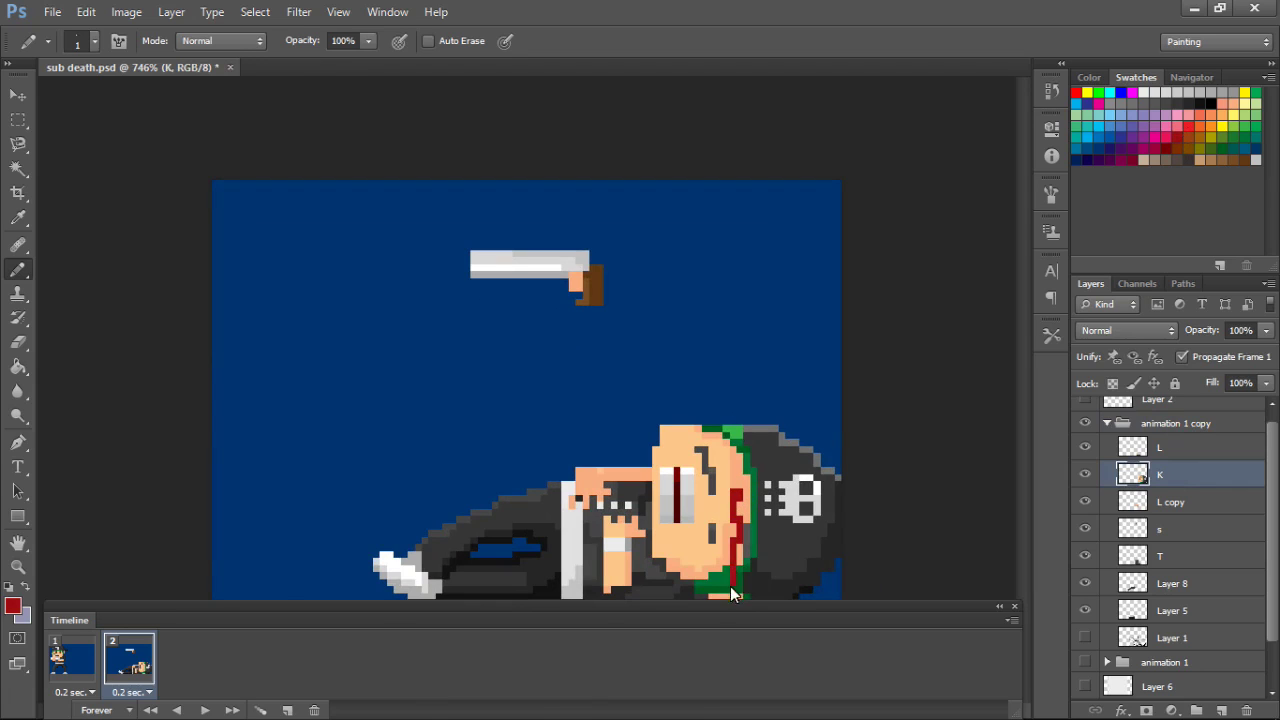
scroll(780, 505, "down", 3)
scroll(766, 490, "up", 3)
- On layer K, draw the eyes as dark X-shaped crosses, using sampled dark grey and near-black over the skin
left_click(675, 511, "alt")
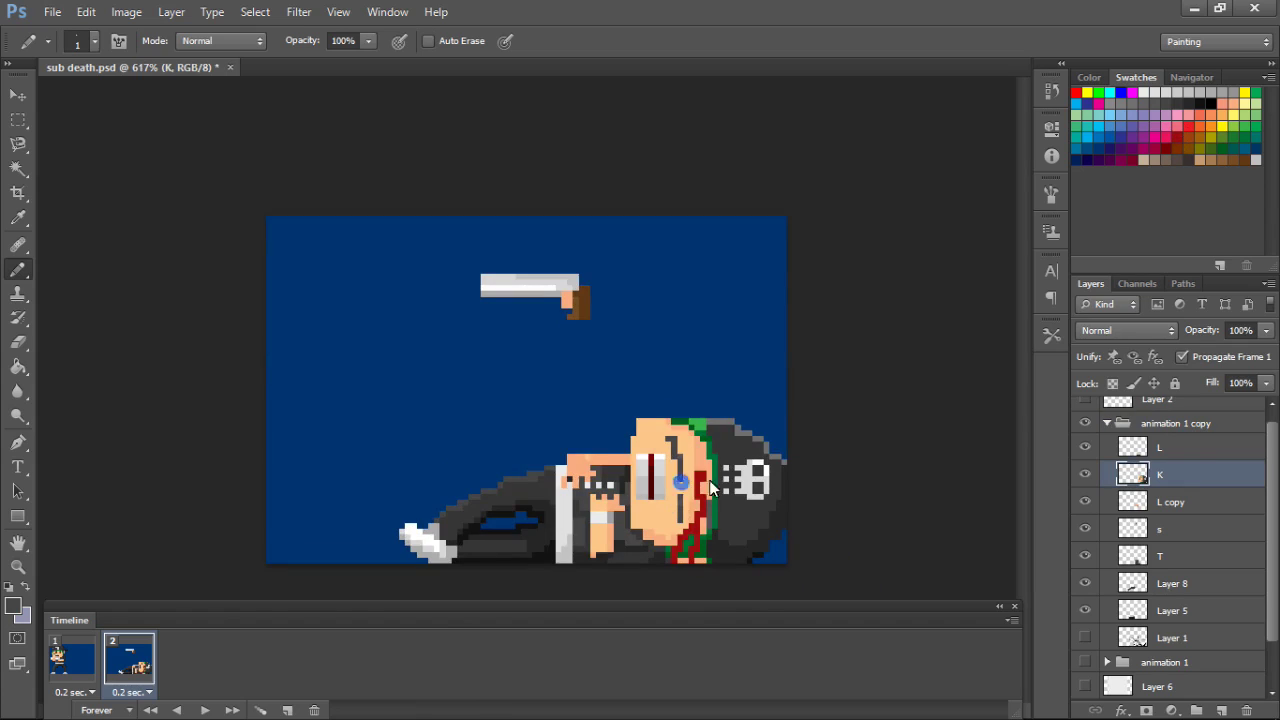
scroll(681, 480, "down", 3)
scroll(705, 470, "up", 2)
left_click_drag(669, 485, 667, 501)
left_click(662, 443, "alt")
left_click(676, 446)
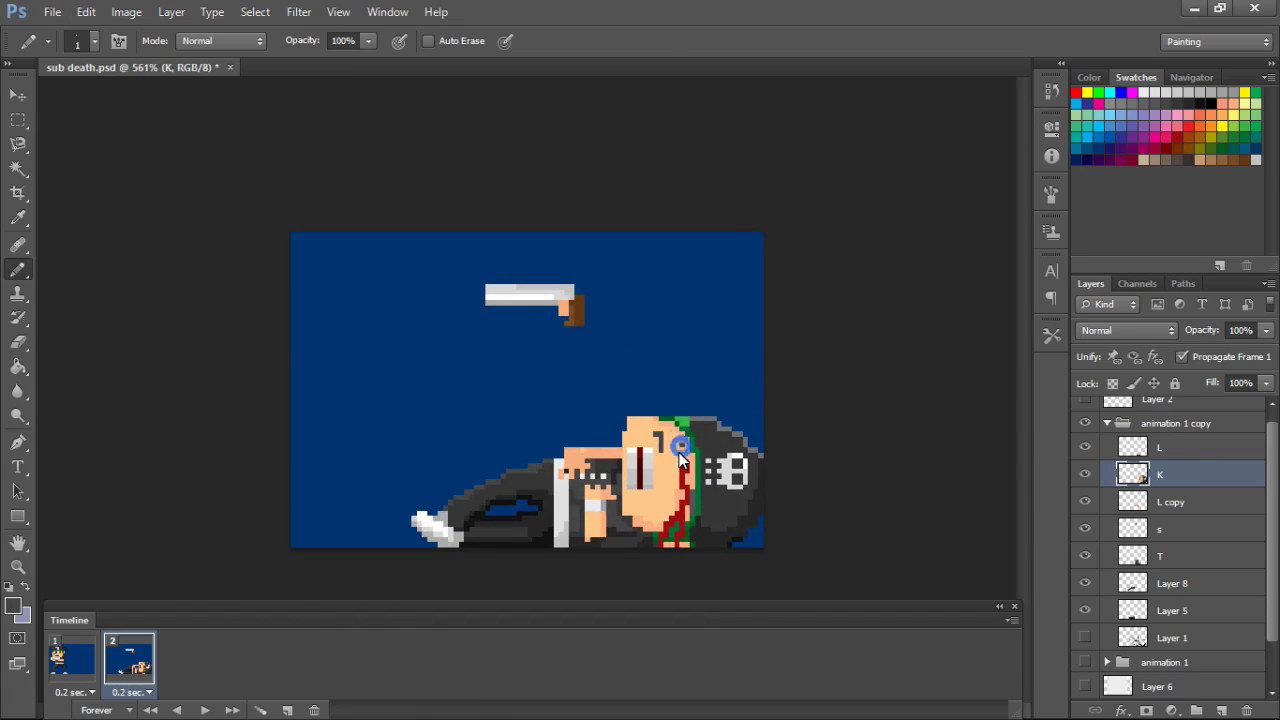
left_click_drag(668, 450, 678, 504)
key("alt")
scroll(722, 492, "up", 1)
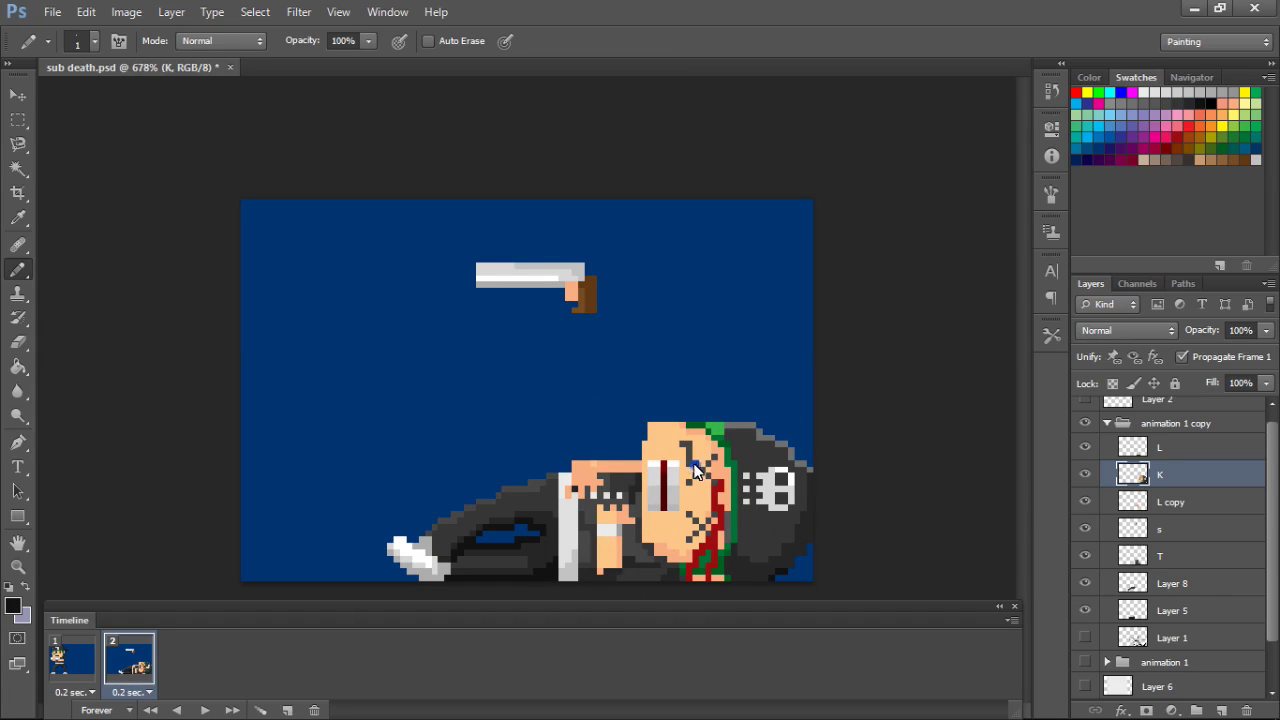
mouse_move(712, 477)
left_mouse_down()
mouse_move(697, 476)
mouse_move(716, 457)
left_mouse_up()
left_click(714, 517)
scroll(720, 545, "down", 1)
- On layer K, paint blood dripping from the mouth and a small pool under the head in dark red sampled from the mouth
left_click(640, 492, "alt")
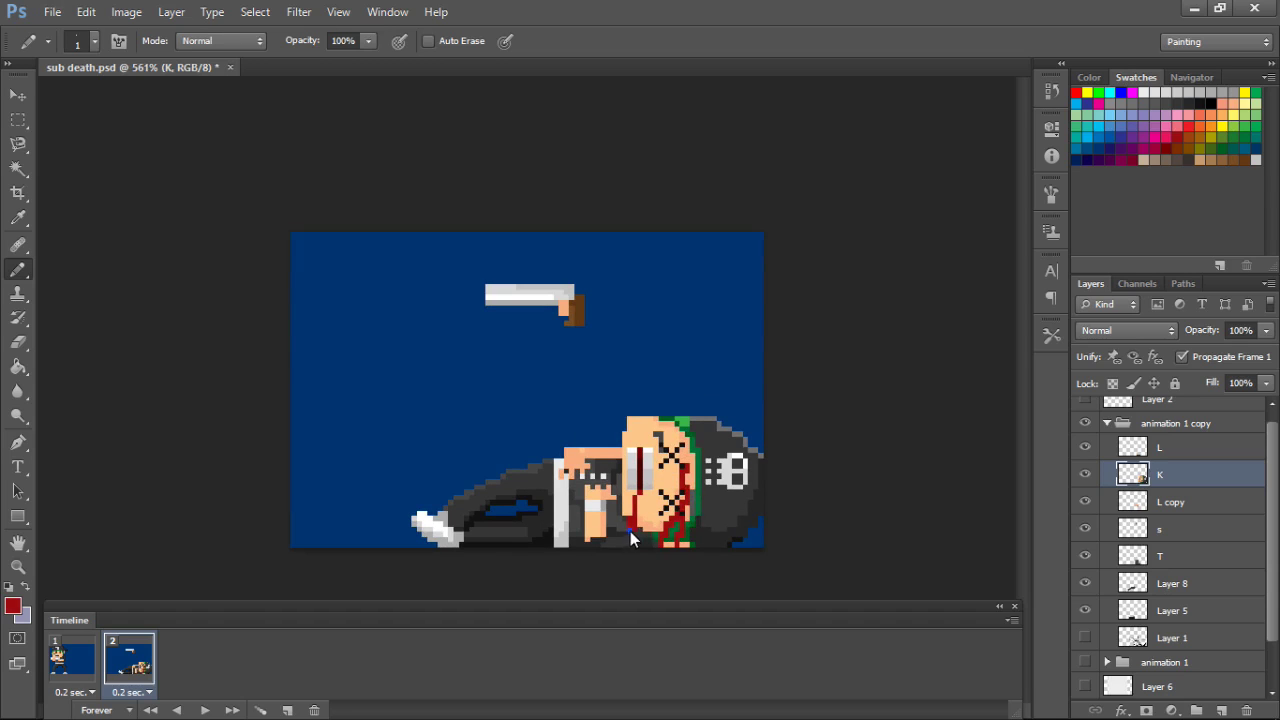
scroll(734, 468, "down", 2)
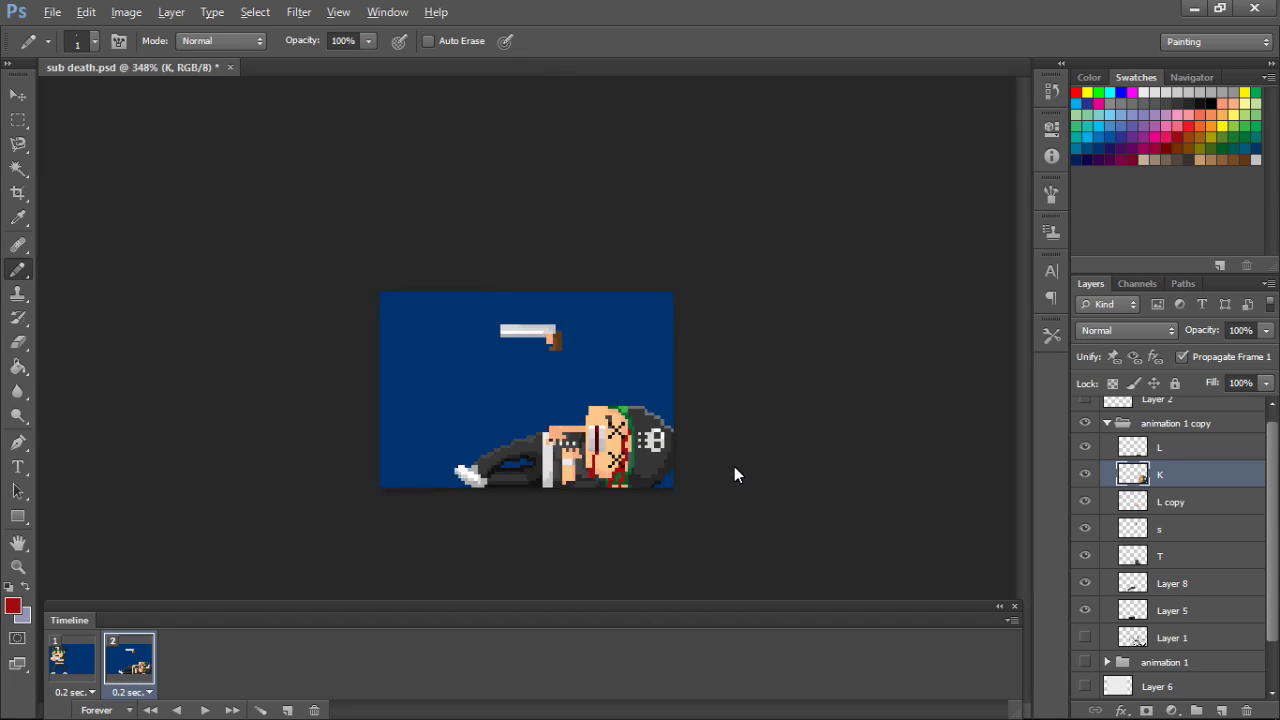
scroll(736, 474, "up", 1)
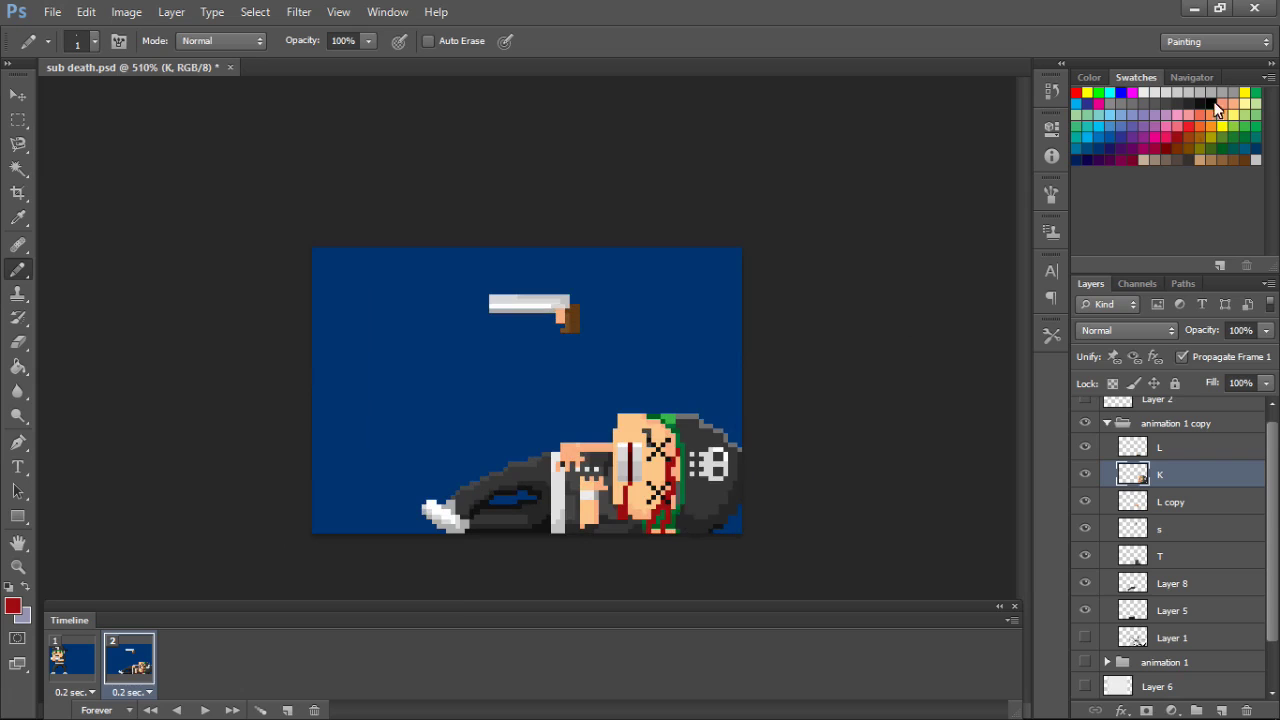
scroll(736, 484, "up", 1)
key("ctrl+z")
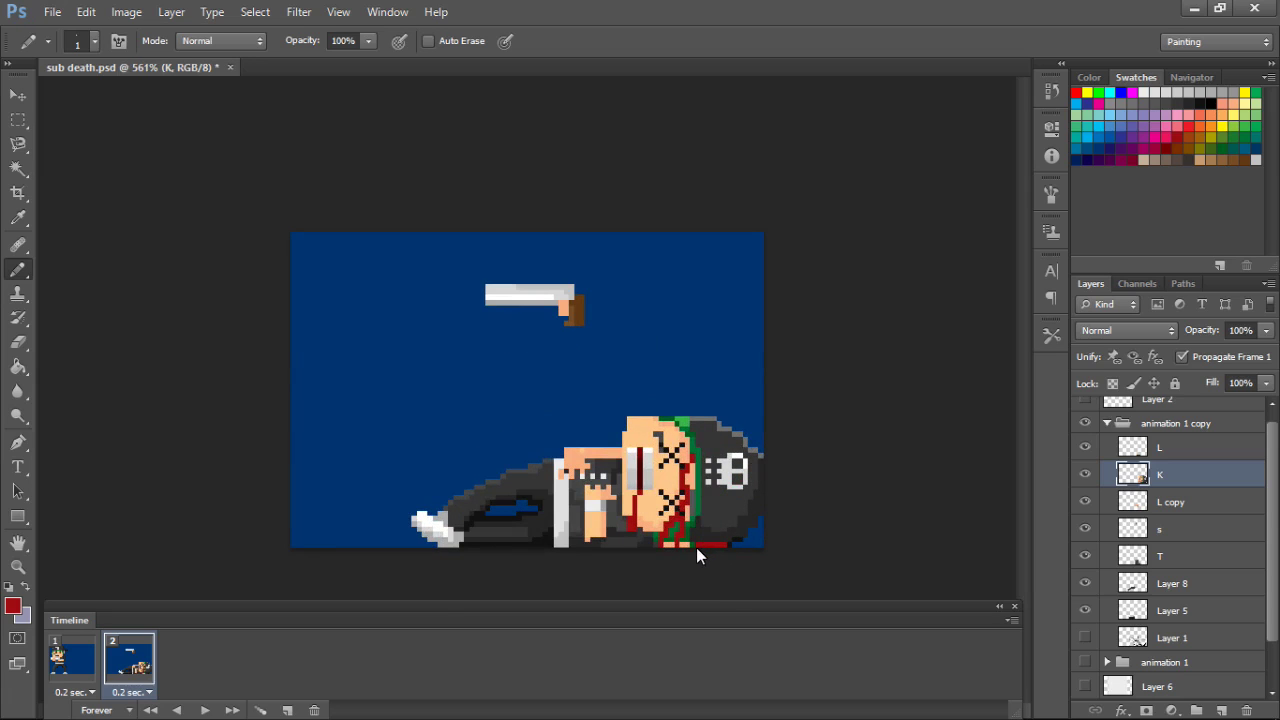
scroll(693, 536, "down", 1)
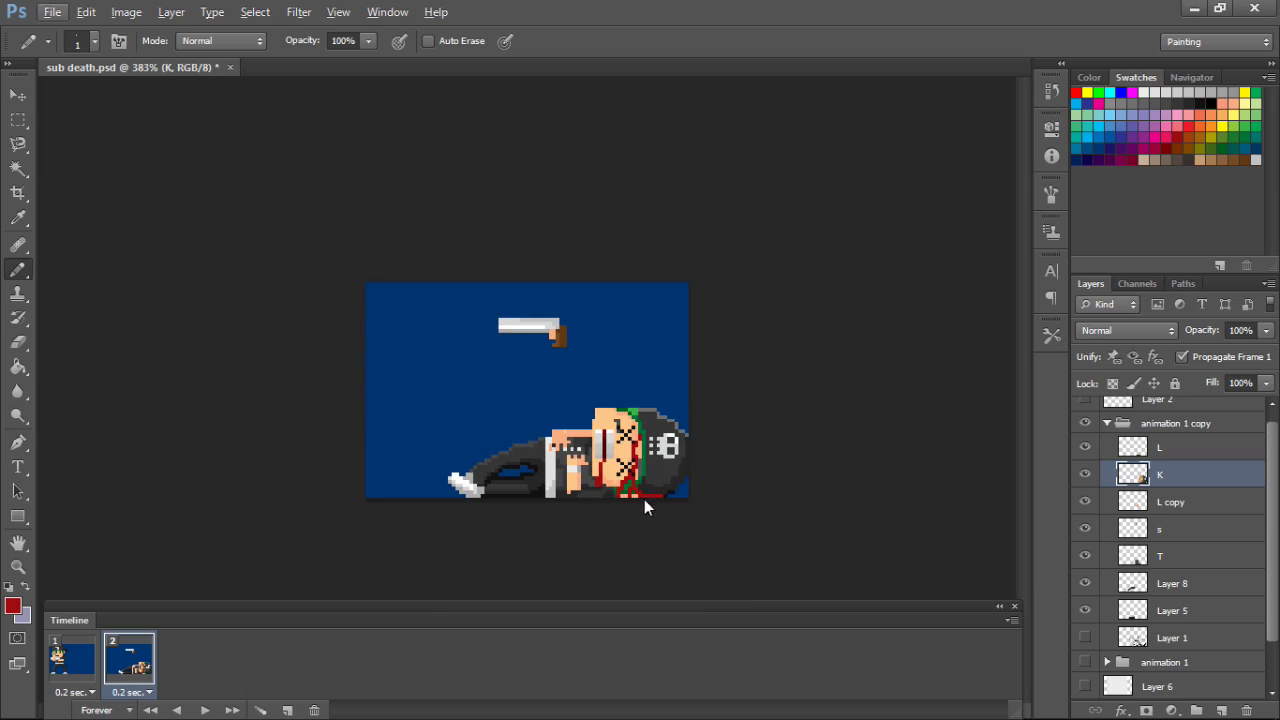
scroll(636, 495, "up", 1)
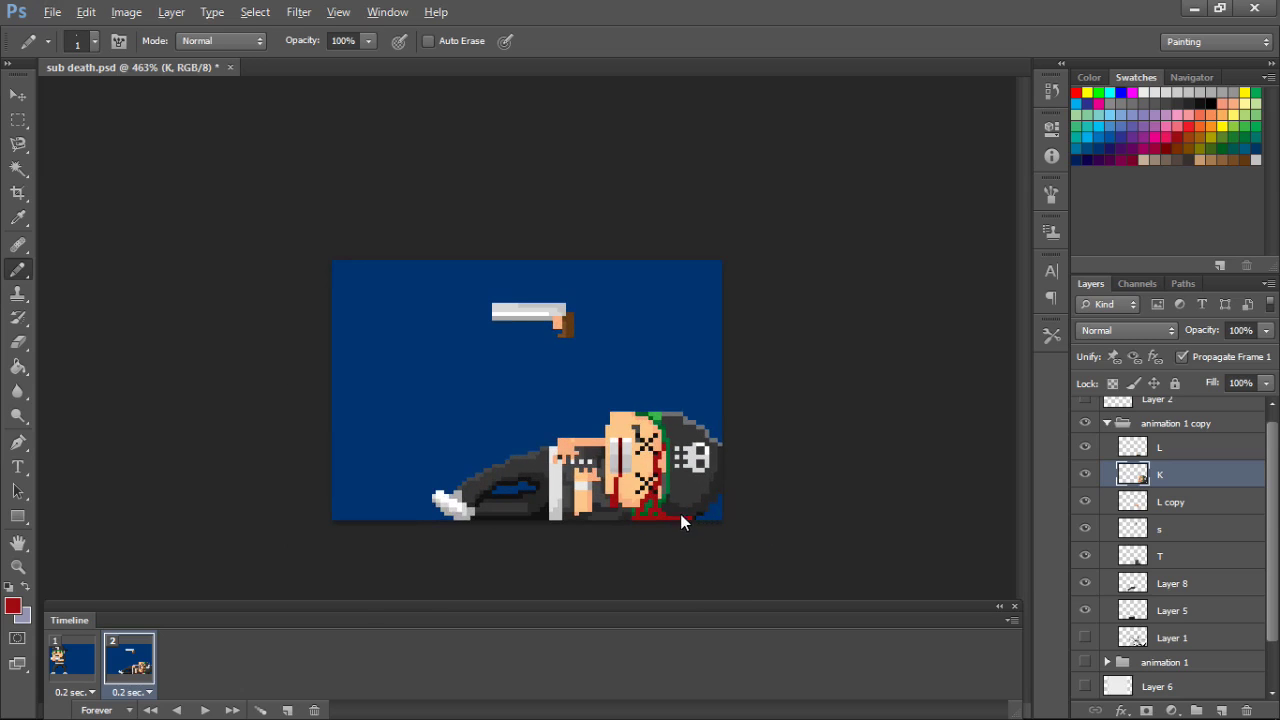
- Shade the blood at the mouth, on the headband and under the head with a darker red swatch
left_click(1167, 146)
scroll(640, 561, "up", 2)
left_click_drag(651, 554, 652, 568)
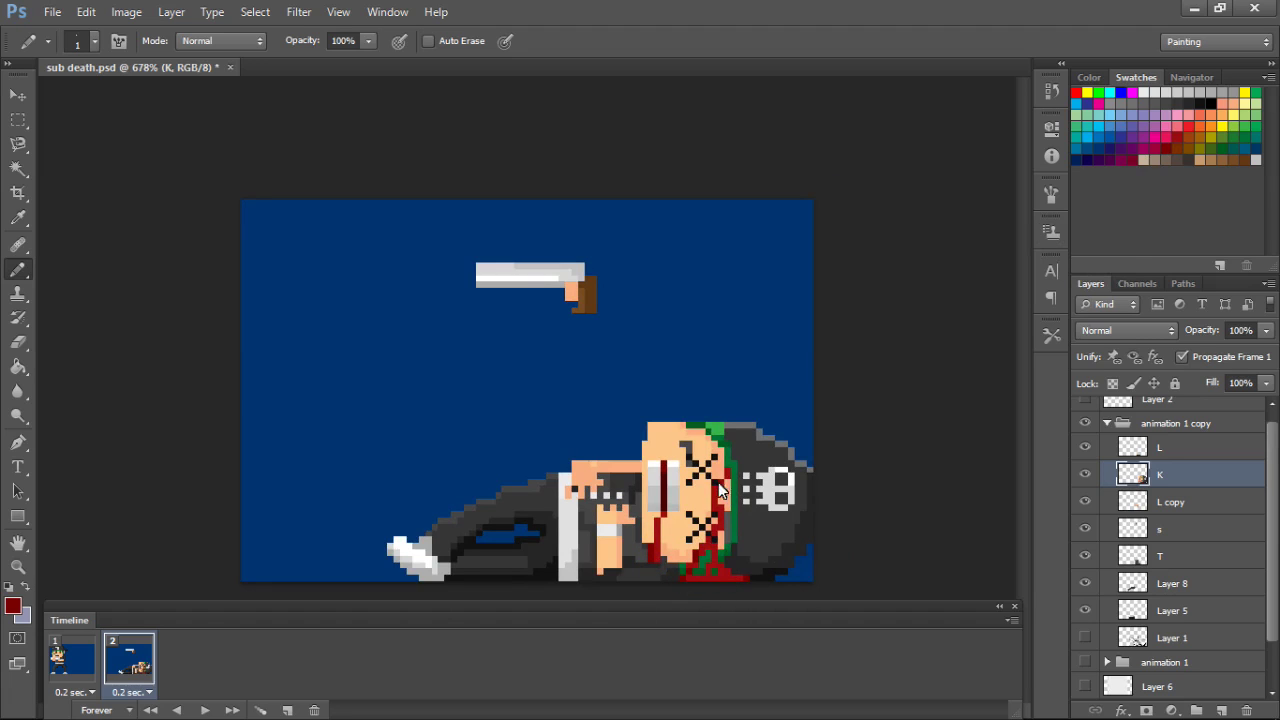
scroll(741, 555, "up", 1)
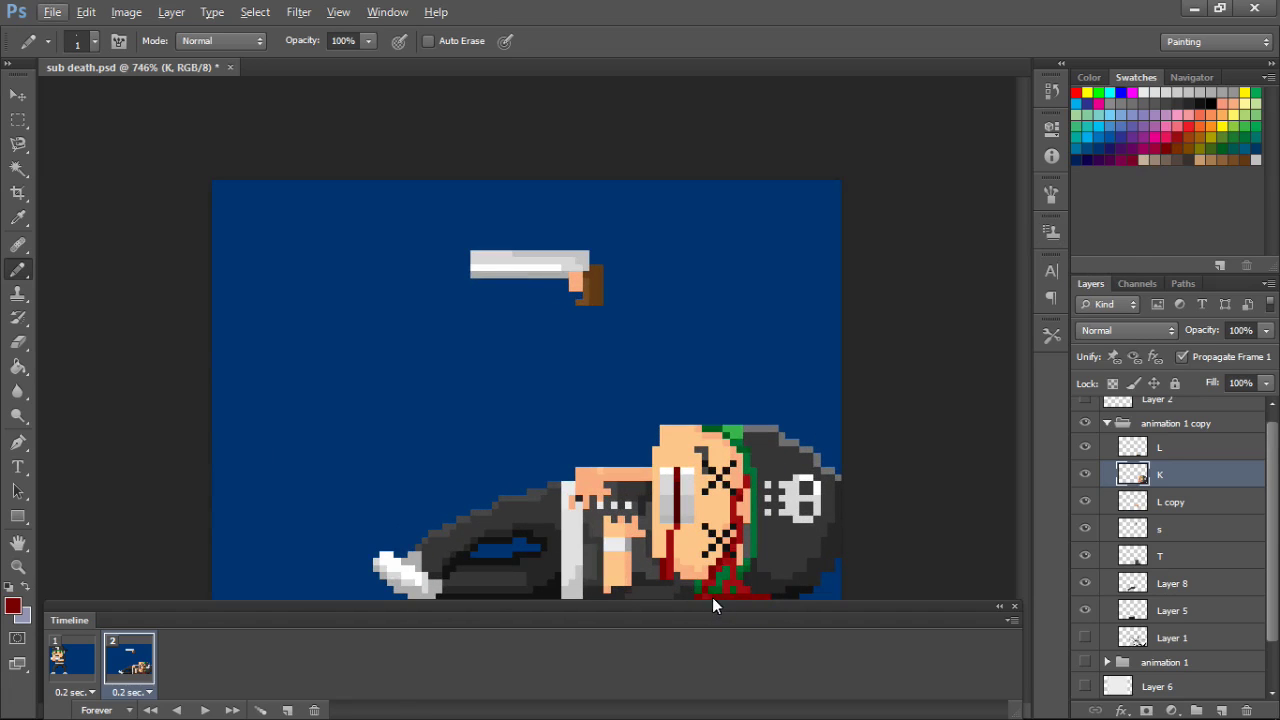
scroll(740, 585, "down", 4)
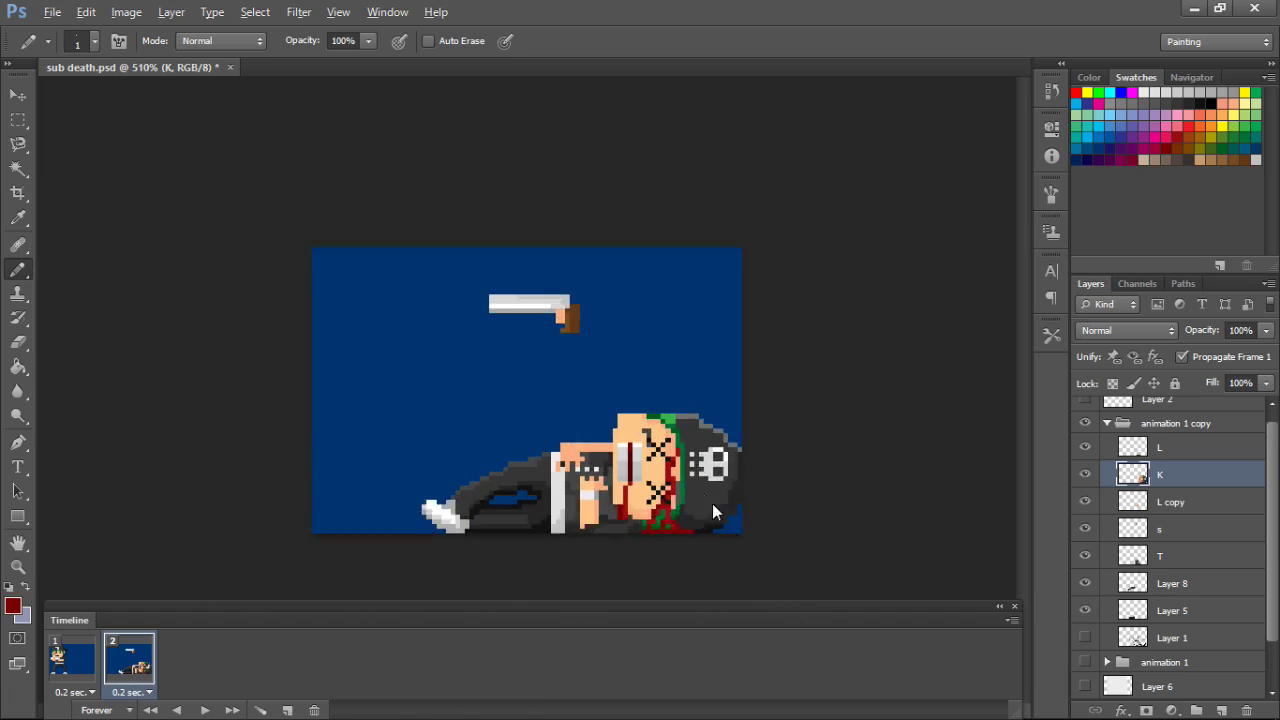
scroll(703, 480, "up", 2)
scroll(744, 503, "down", 6)
scroll(749, 502, "up", 6)
scroll(764, 503, "down", 6)
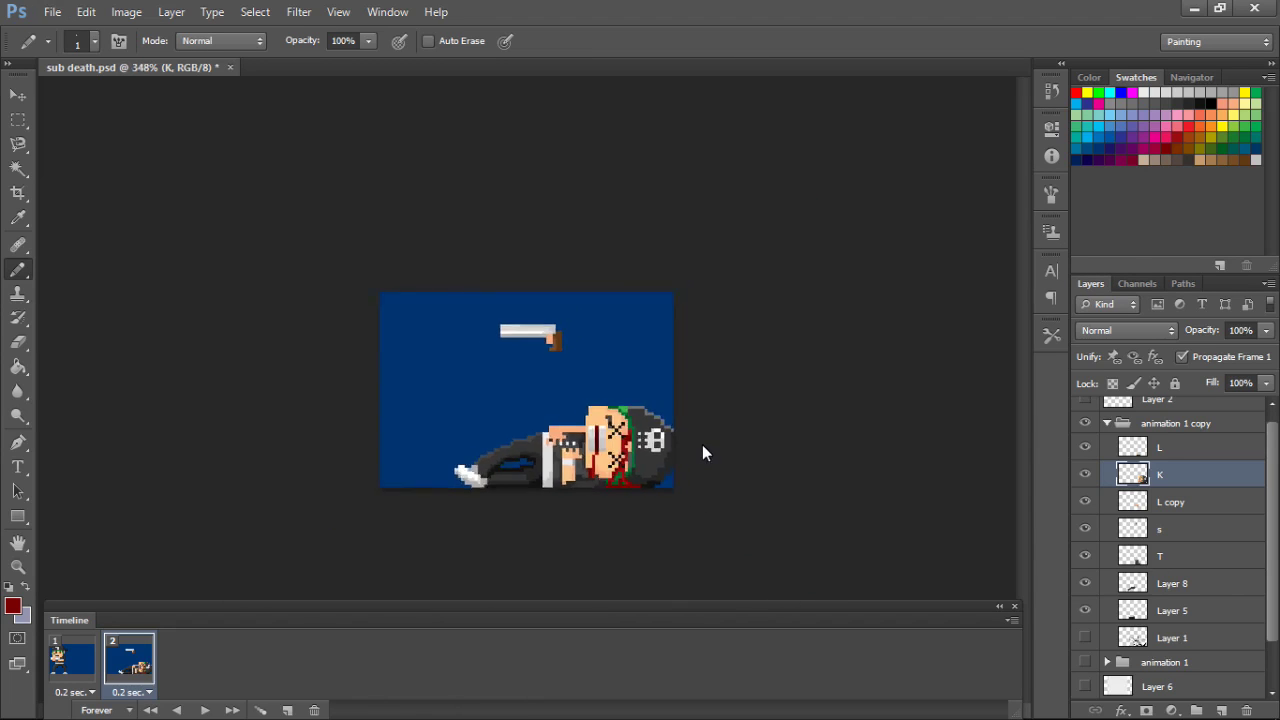
- Set frame 2's delay to 0.5 seconds and play the animation to check the timing
key("space")
left_click(148, 692)
left_click(179, 547)
key("space")
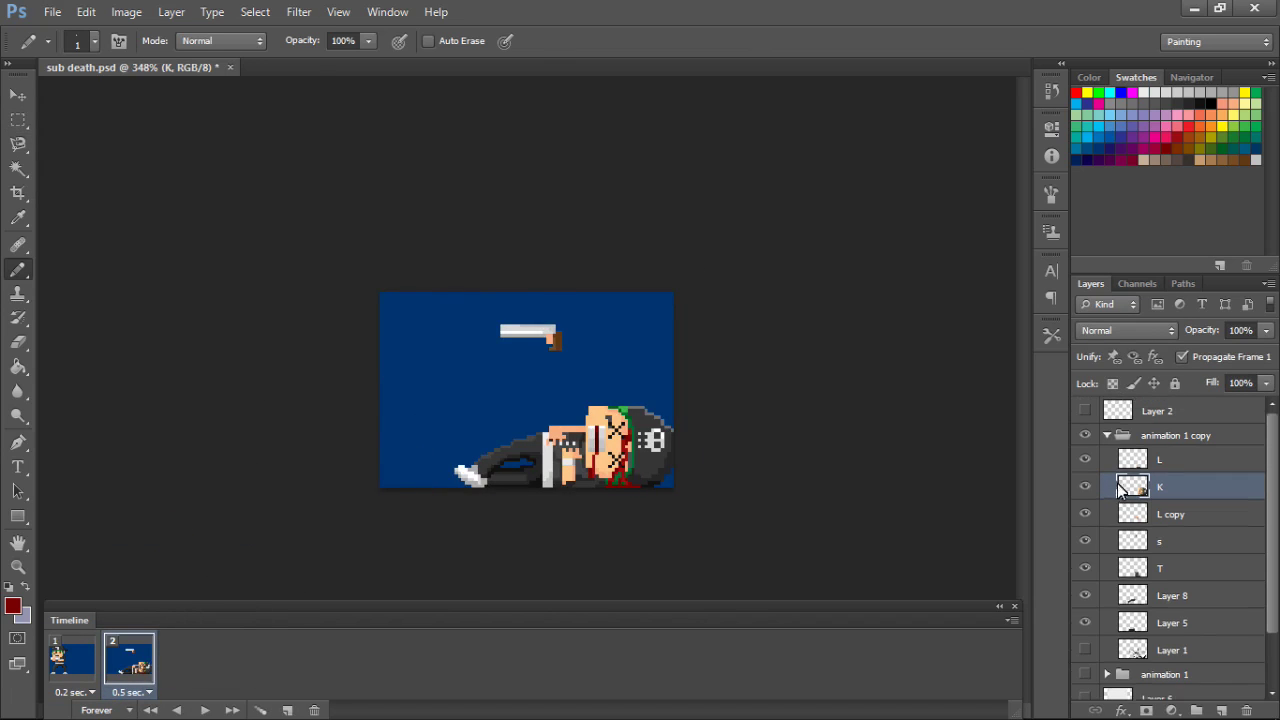
- Move the sword on layer s down to the ground beside the fallen character's legs and preview the animation
left_click(1107, 436)
left_click(18, 120)
left_click(1107, 436)
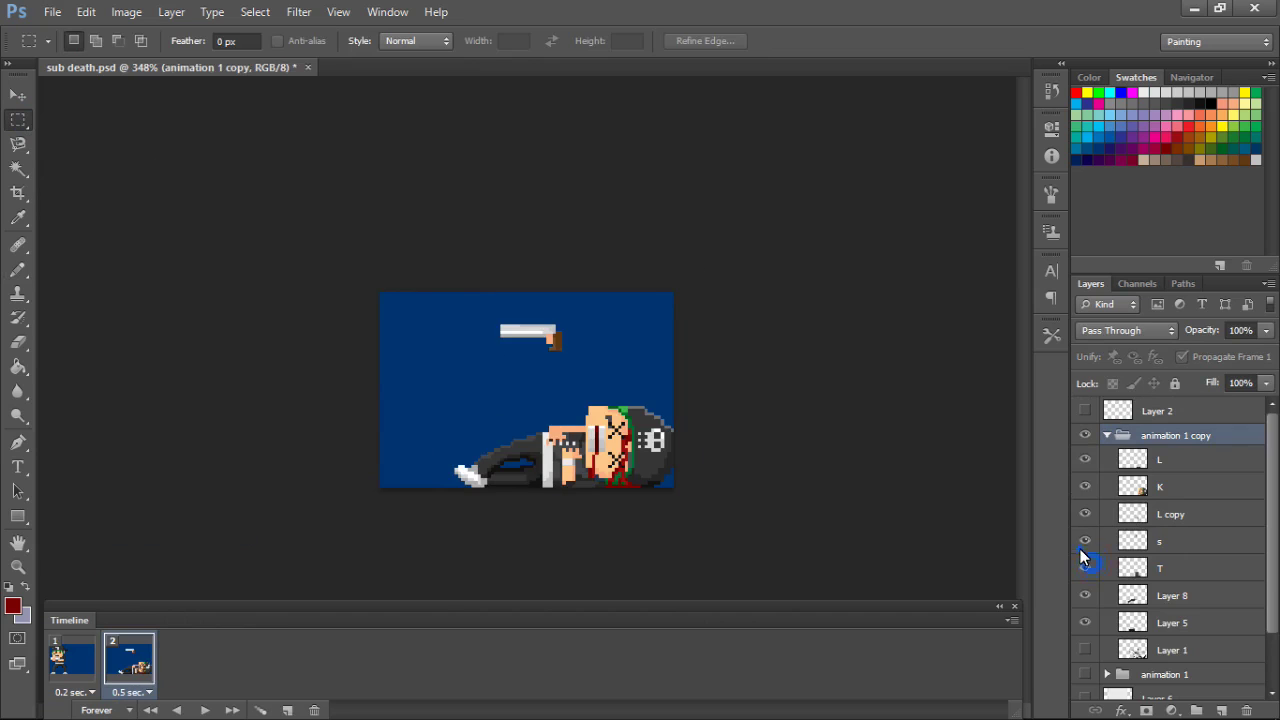
left_click(1183, 541)
key("ctrl+t")
left_click_drag(543, 332, 562, 456)
mouse_move(555, 471)
left_mouse_down()
mouse_move(555, 485)
mouse_move(567, 480)
mouse_move(551, 481)
left_mouse_up()
left_click(941, 41)
key("space")
key("space")
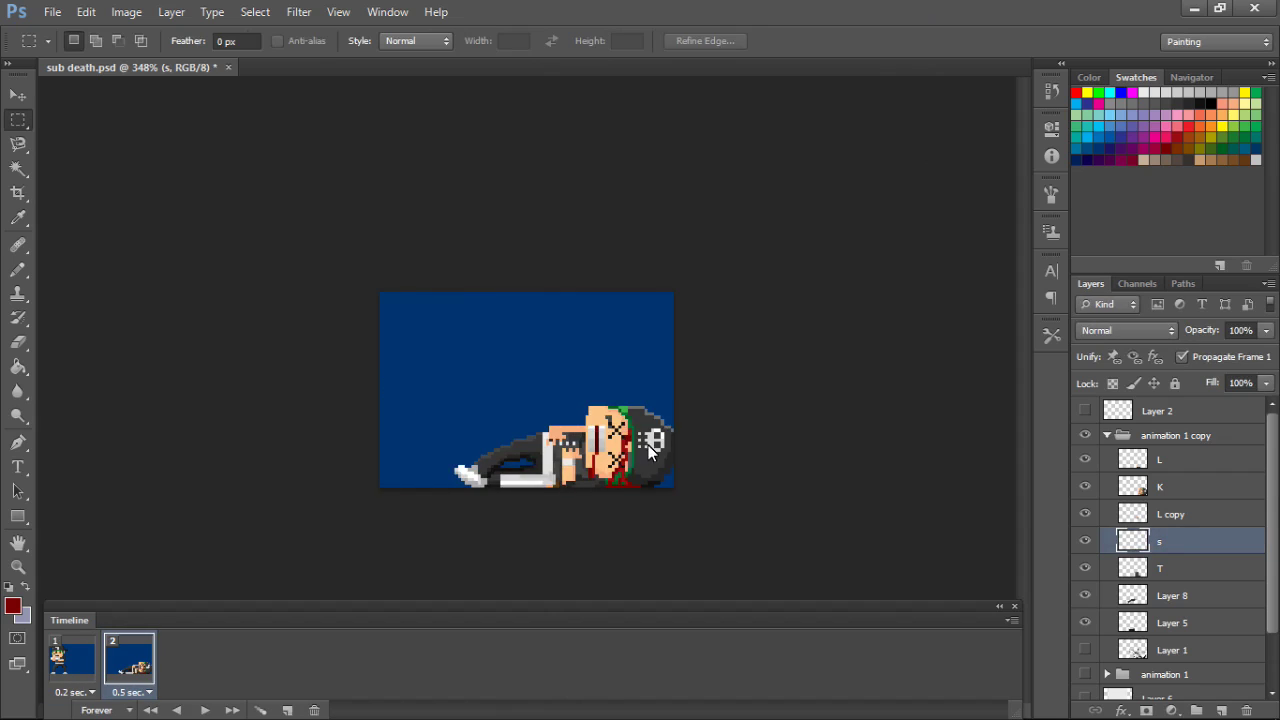
- On layer s, retouch the sword's handle end with the Pencil in sampled brown
scroll(560, 534, "up", 2, "alt")
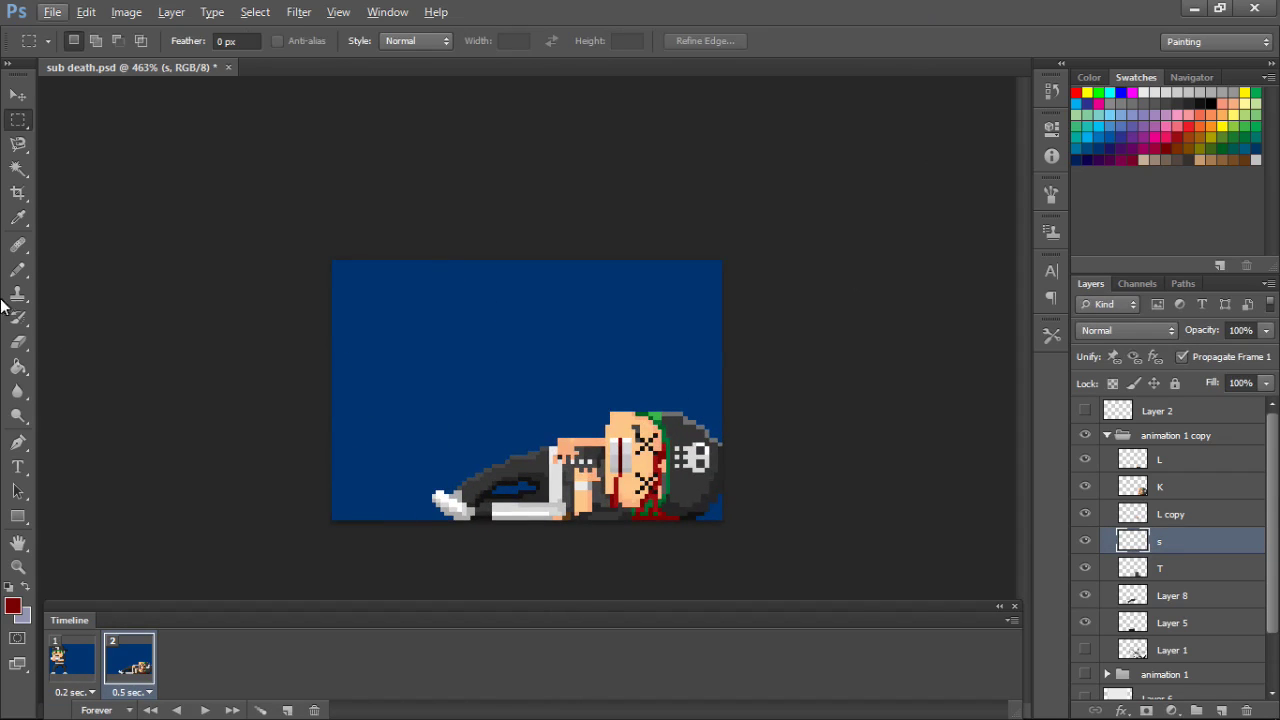
left_click(18, 270)
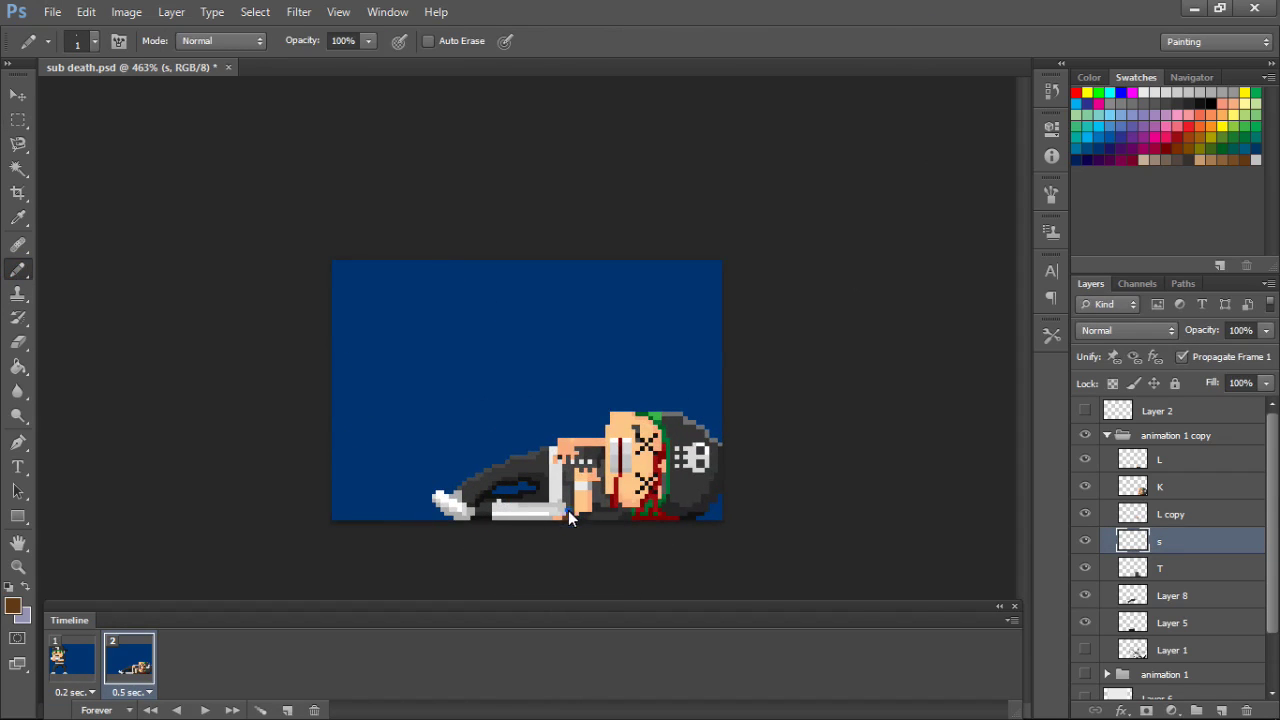
scroll(605, 519, "down", 2, "alt")
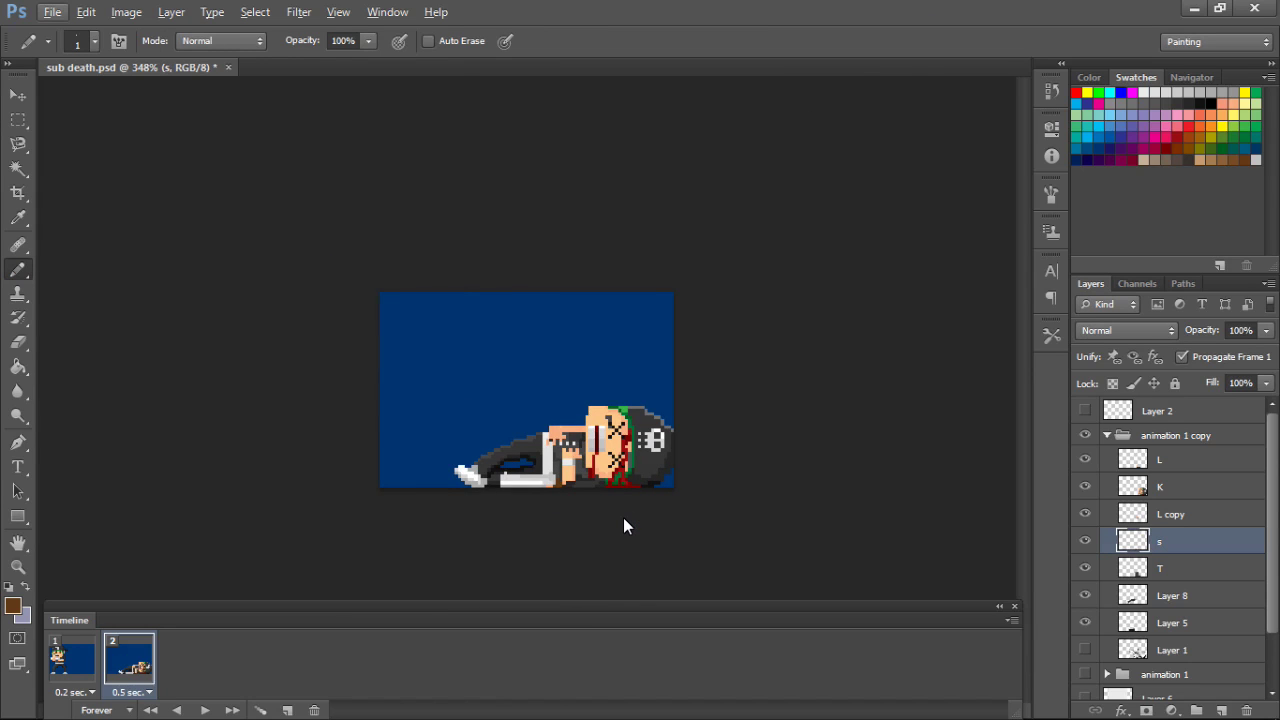
- Duplicate frame 1 to insert a new frame 2, collapse the animation 1 copy group and save the document
left_click(72, 658)
left_click(288, 712)
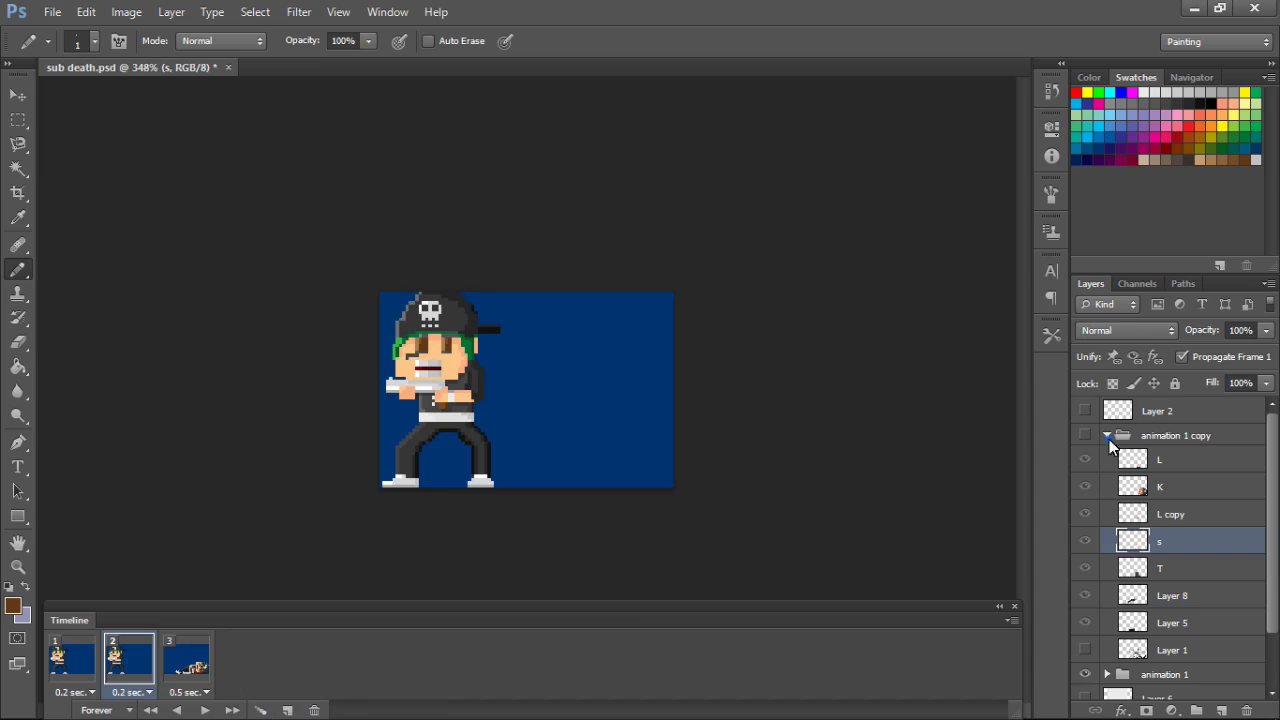
left_click(1107, 436)
left_click(52, 12)
left_click(124, 218)
- Duplicate the animation 1 group within the sub death.psd document
left_click(1164, 458)
right_click(1164, 458)
left_click(1044, 288)
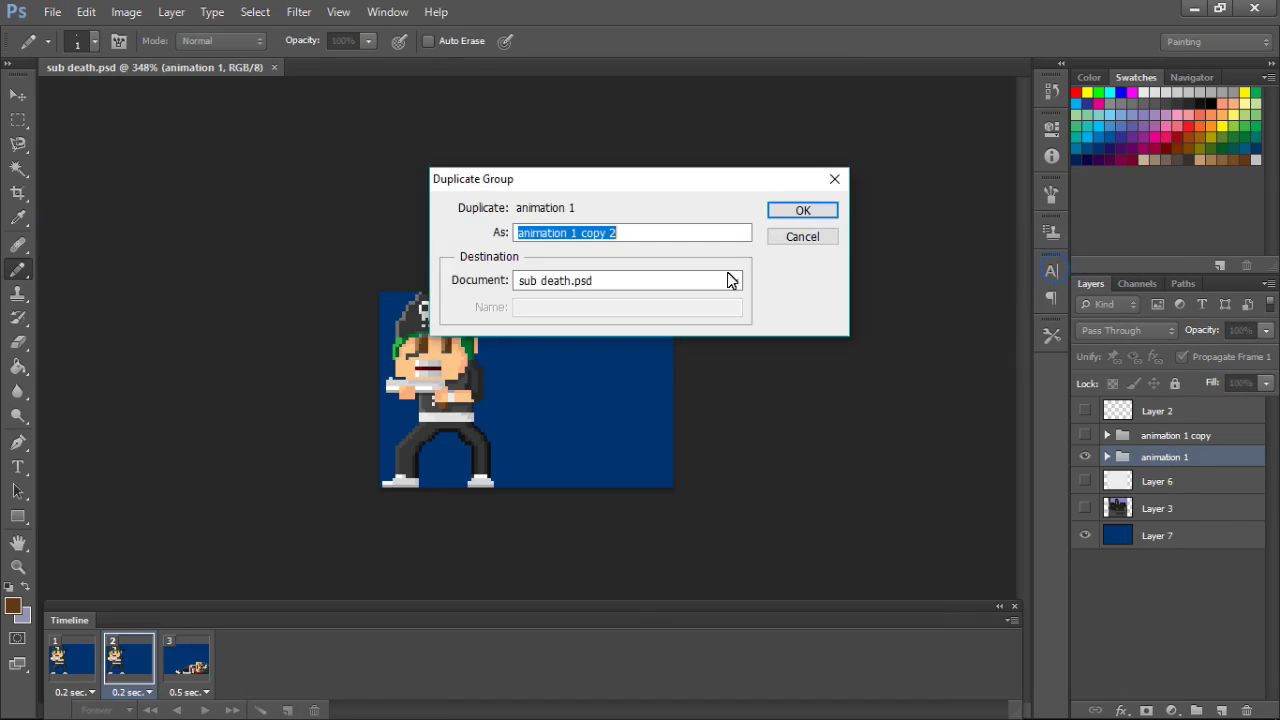
left_click(824, 206)
- Set group visibility so frame 1 shows animation 1 and frame 2 shows animation 1 copy 2 instead
left_click(123, 659)
left_click(1087, 476)
left_click(77, 660)
left_click(1085, 457)
left_click(115, 660)
left_click(1083, 455)
- Rotate the animation 1 copy 2 group about 25° clockwise, shift it to the right so the character leans backward, and preview the animation
left_click(1107, 457)
key("ctrl+t")
left_click_drag(566, 270, 595, 312)
left_click_drag(475, 357, 507, 352)
mouse_move(577, 306)
left_mouse_down()
mouse_move(610, 325)
mouse_move(586, 324)
left_mouse_up()
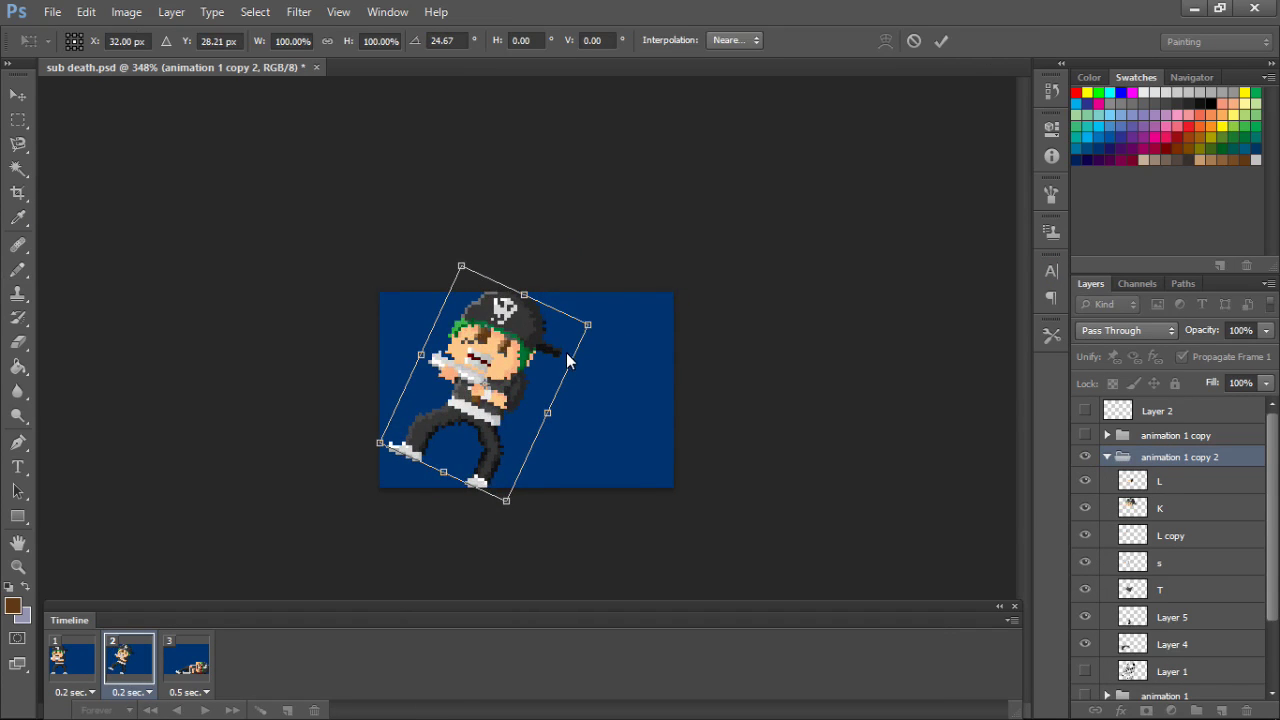
left_click(941, 41)
left_click(62, 672)
key("space")
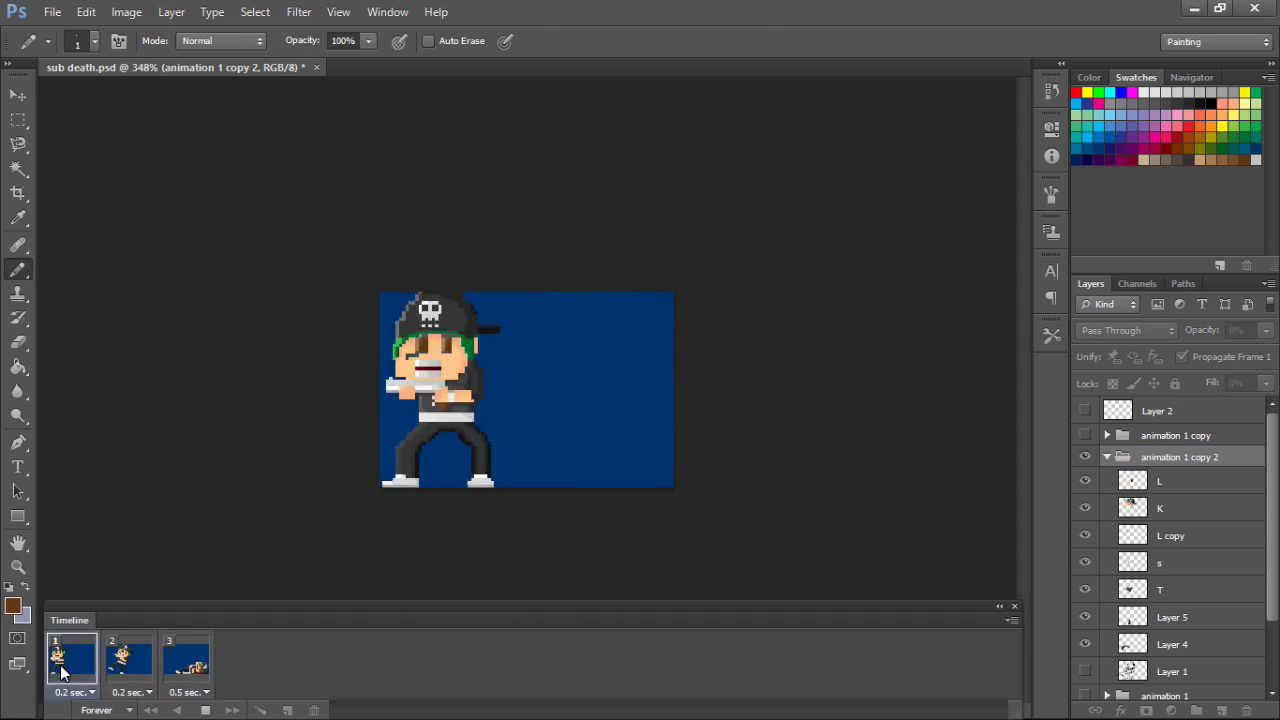
key("space")
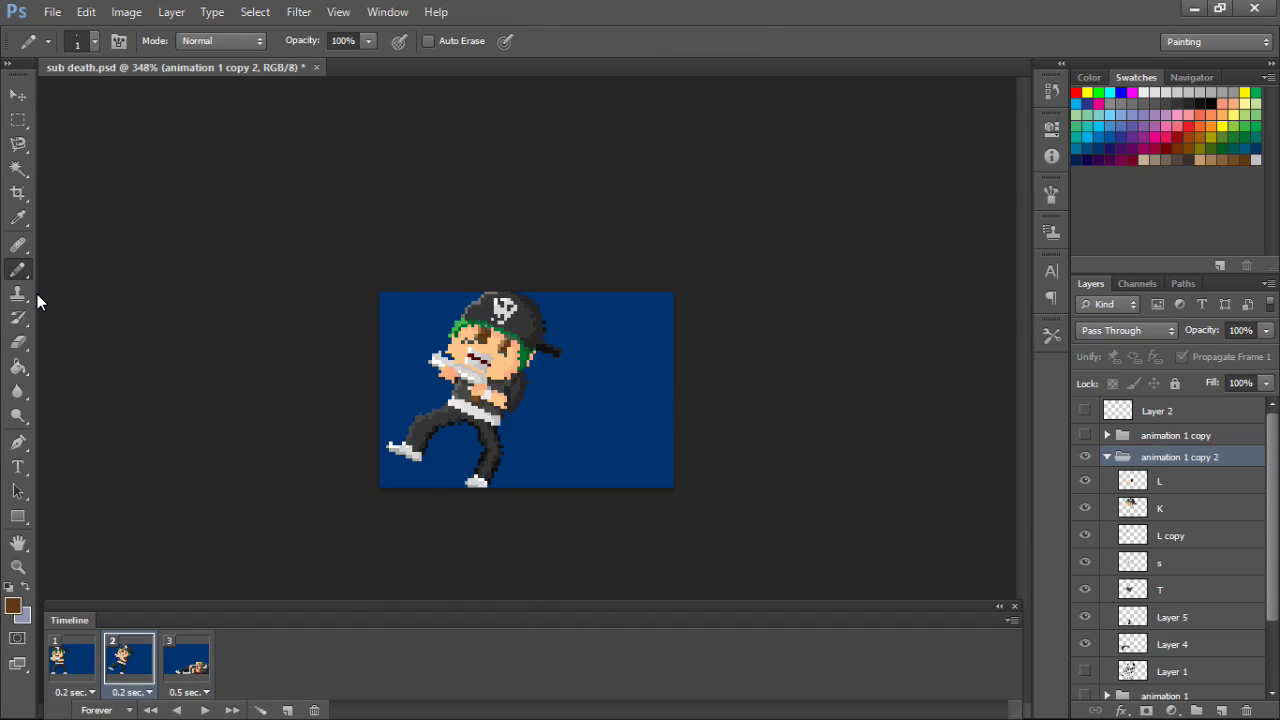
- On layer K of animation 1 copy 2, repair the jagged headband pixels with sampled green
left_click(1178, 138)
left_click(1170, 507)
scroll(513, 364, "up", 8)
left_click(462, 271, "alt")
left_click(499, 298)
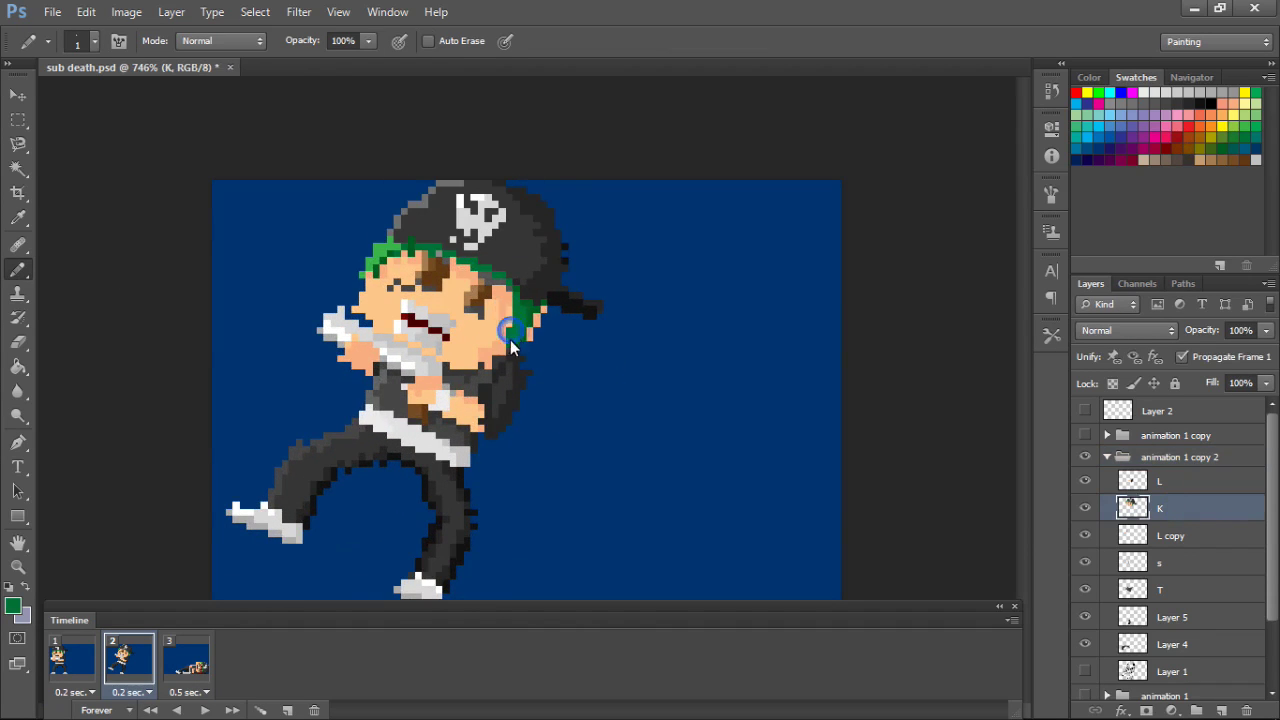
- On layer K, retouch the dark pixels around the eyes and clean up the teeth's edge in sampled grey
left_click(435, 269, "alt")
left_click(485, 299, "alt")
scroll(470, 323, "up", 3)
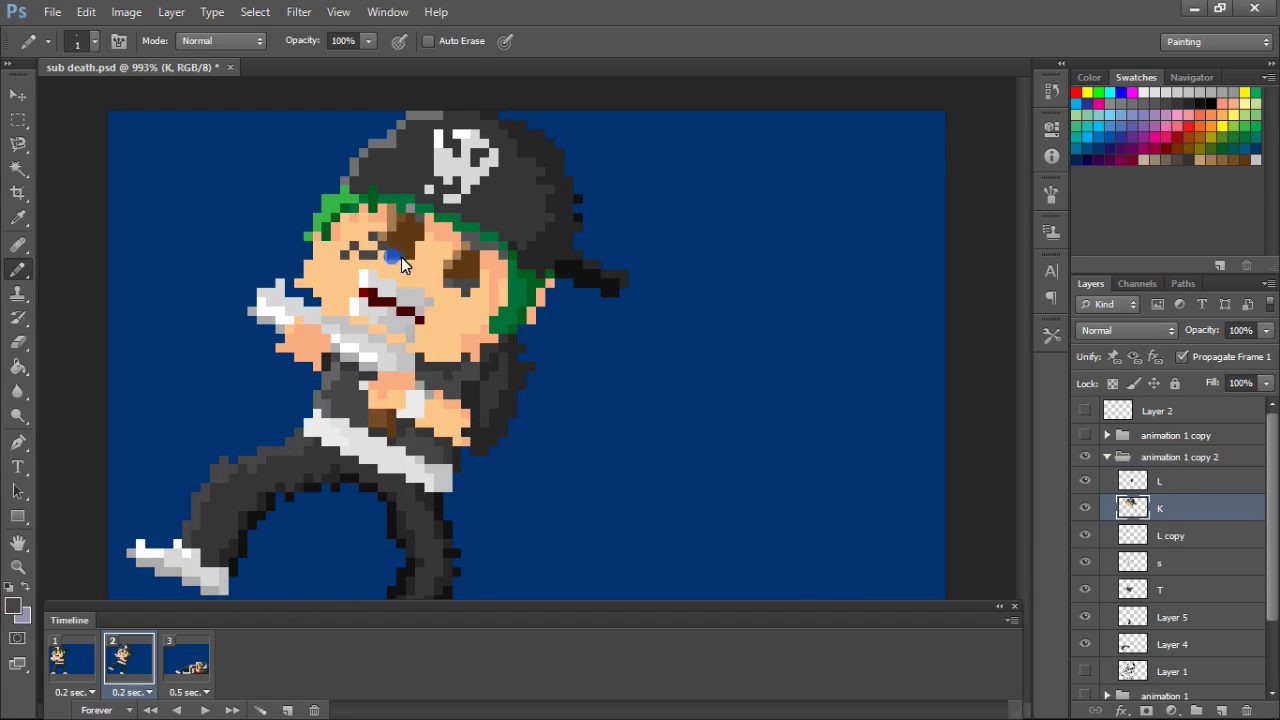
scroll(401, 257, "down", 3)
scroll(429, 336, "up", 5)
left_click(358, 259, "alt")
left_click_drag(384, 277, 410, 302)
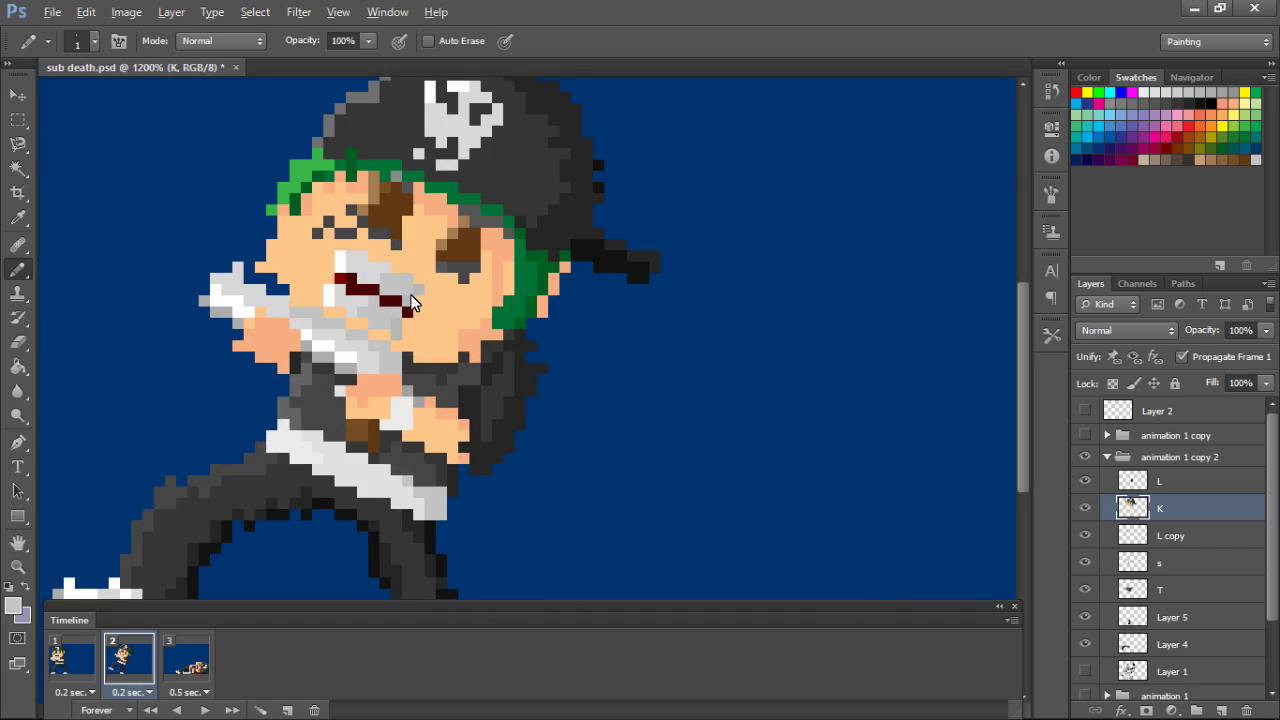
- On layer K, paint over the brown eye patches and stray dark pixels on the face in sampled skin tones
scroll(403, 323, "down", 3)
scroll(431, 225, "up", 2)
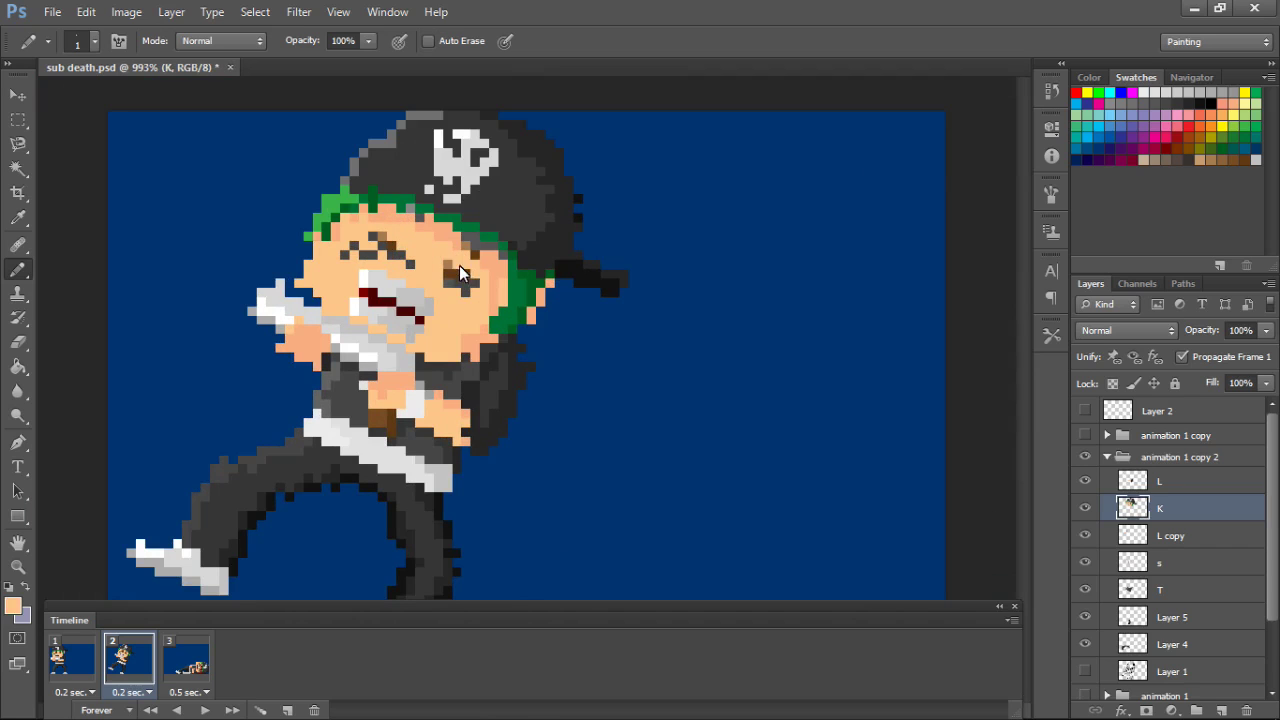
left_click(451, 273)
scroll(479, 278, "down", 1)
key("shift+b")
scroll(393, 249, "up", 2)
left_click(376, 230, "alt")
key("shift+b")
key("shift+b")
key("shift+b")
left_click(376, 226, "alt")
left_click(372, 216, "alt")
left_click_drag(452, 266, 472, 282)
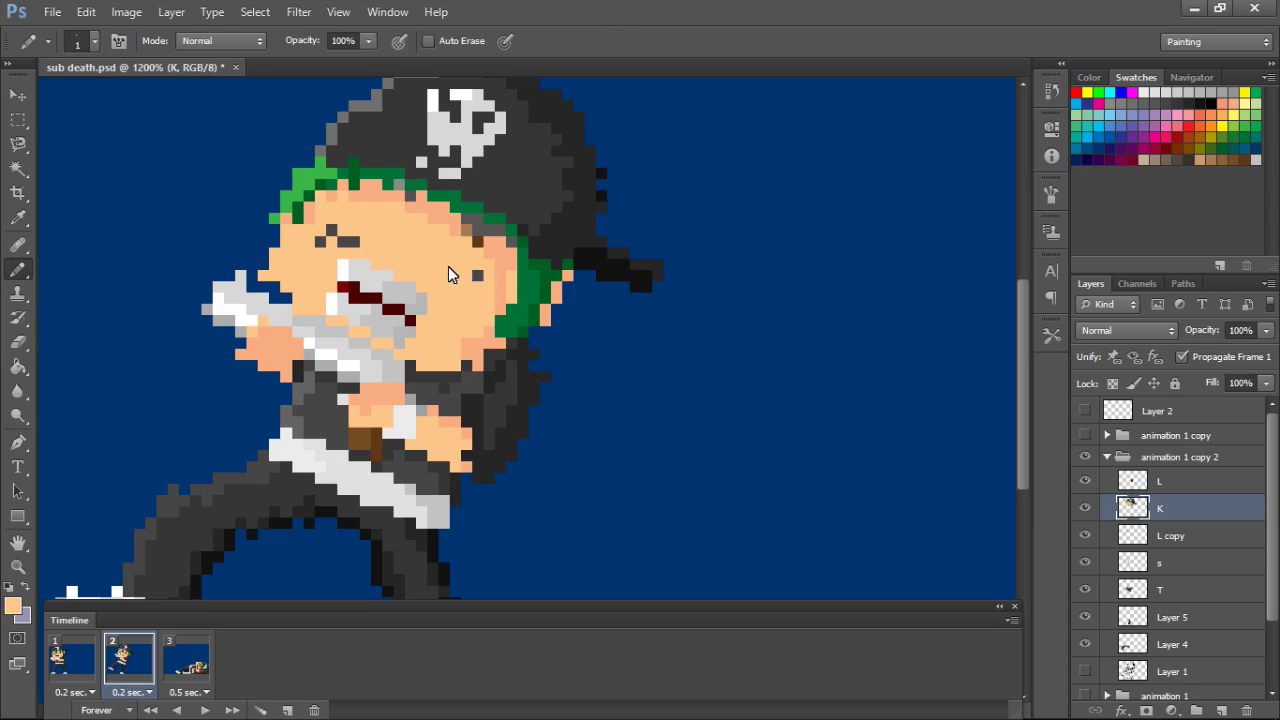
- On layer K, draw tightly squinting eyes with short dark grey lines on both sides of the face
key("ctrl+z")
left_click(475, 261)
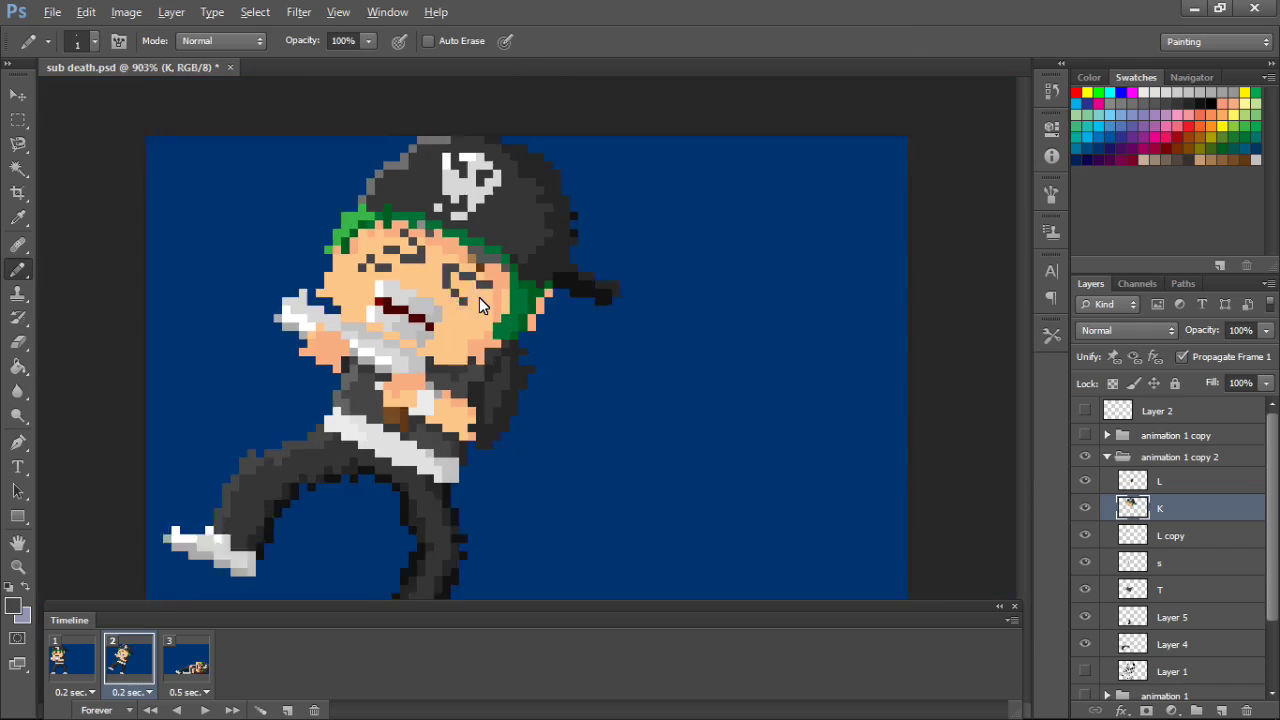
left_click(353, 245)
scroll(441, 254, "down", 2)
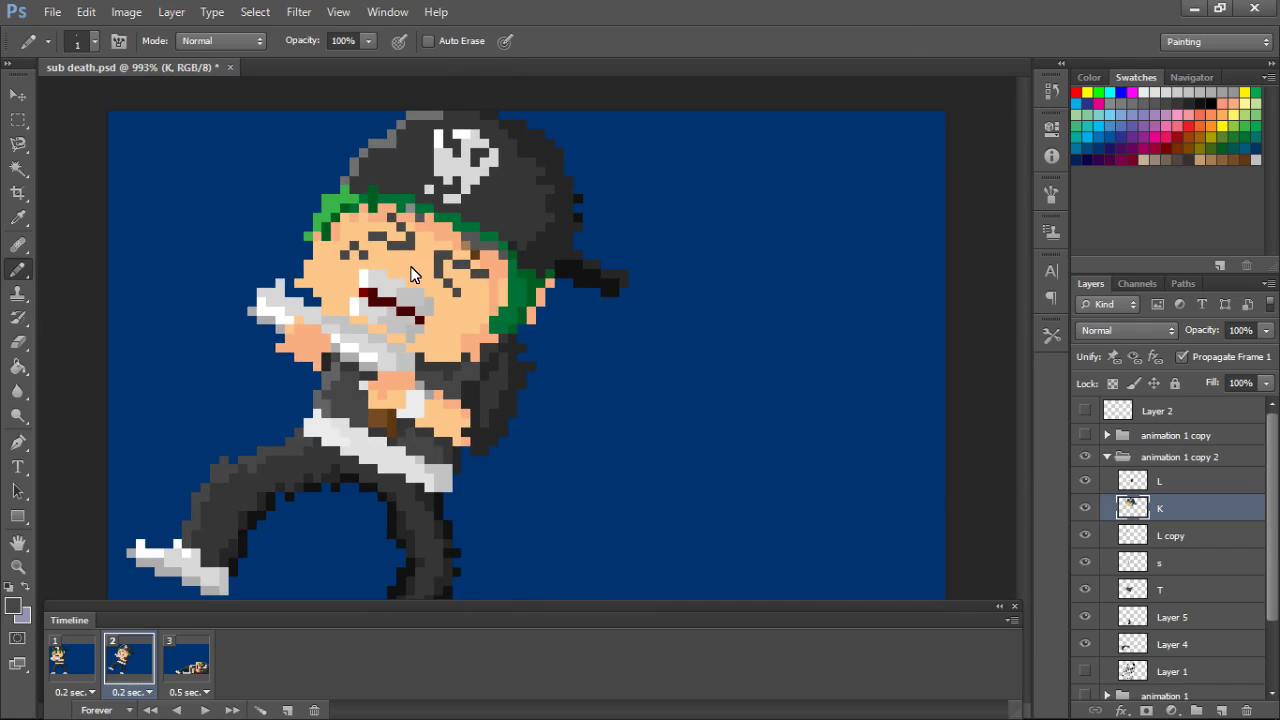
- Preview the animation, set frame 2's delay to 0.1 seconds and replay it
left_click(78, 657)
key("space")
left_click(133, 692)
left_click(150, 484)
scroll(323, 461, "down", 4)
key("space")
scroll(527, 350, "up", 6)
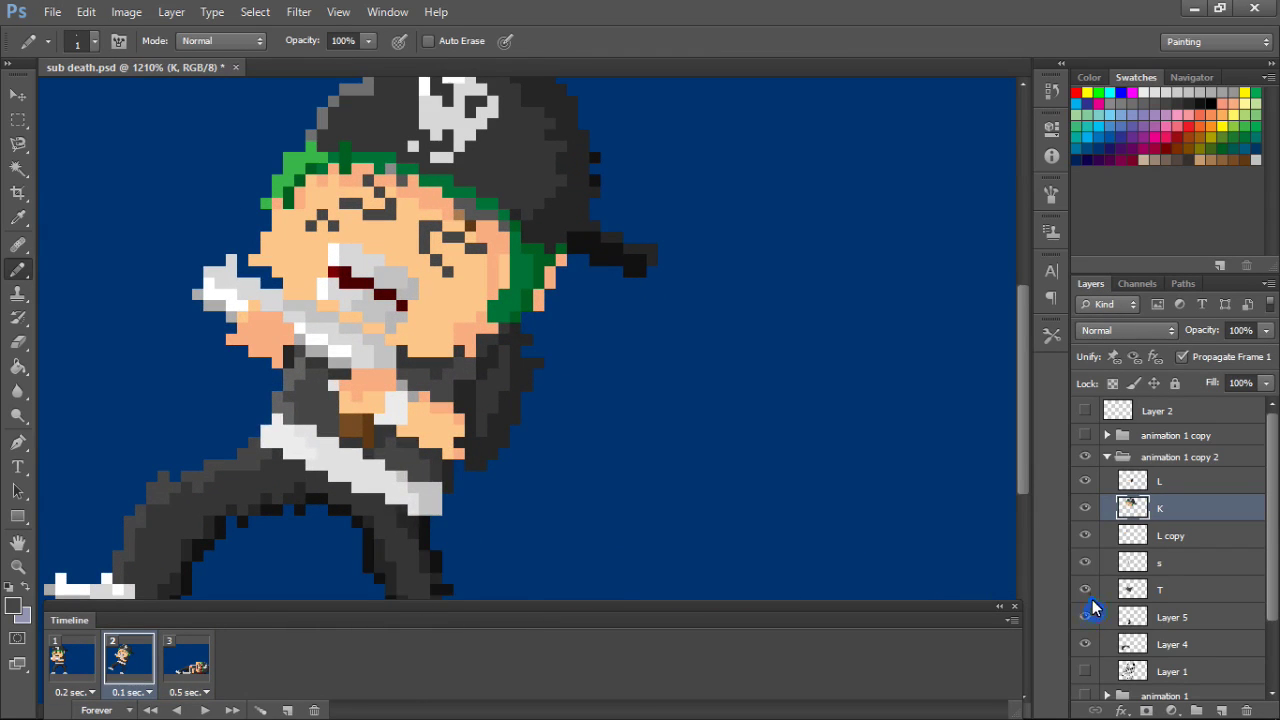
- On layer K, paint a dark red blood splatter over the forehead wound between the bandana and the squinting eyes
left_click(1085, 545)
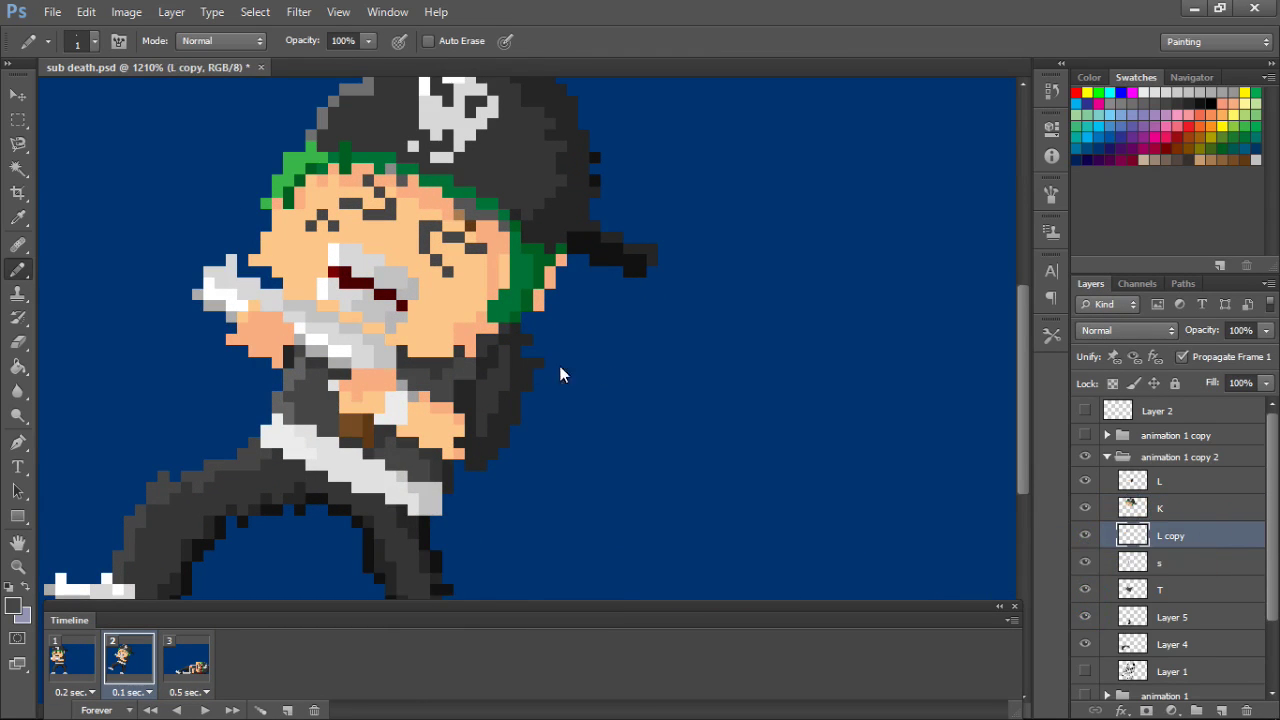
scroll(309, 462, "down", 2)
left_click(1175, 137)
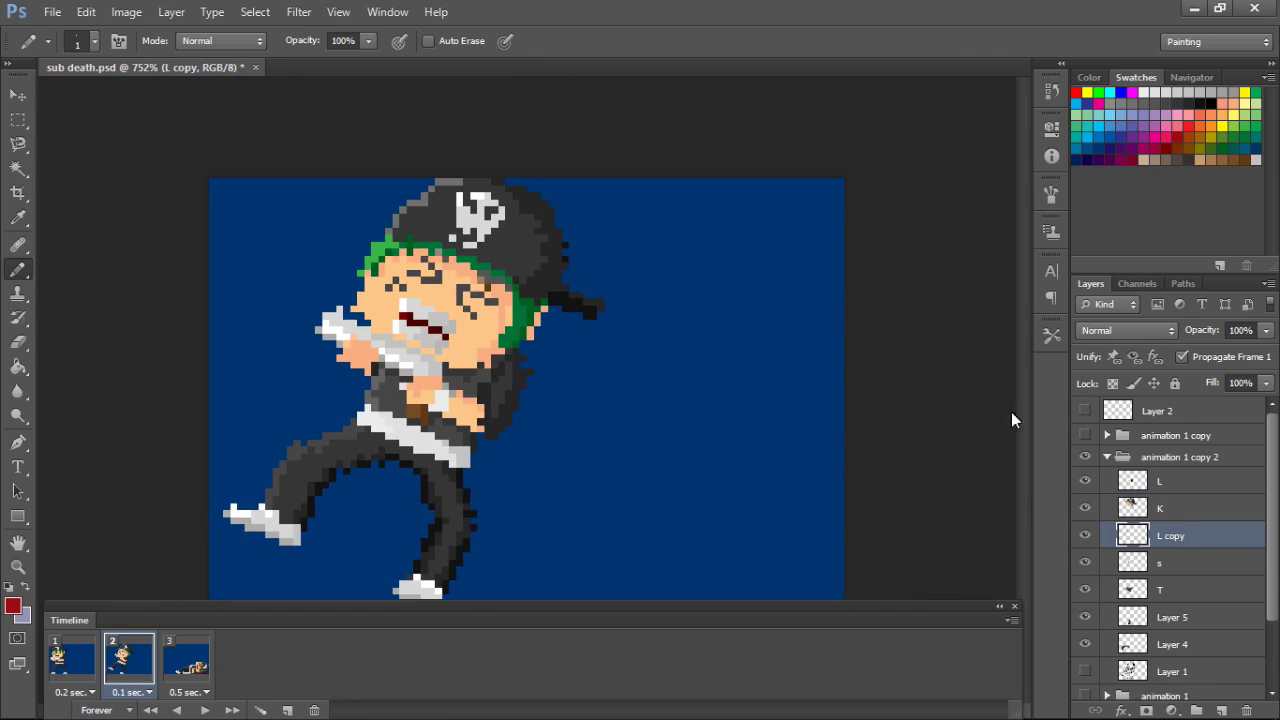
left_click(1168, 510)
left_click_drag(457, 269, 478, 272)
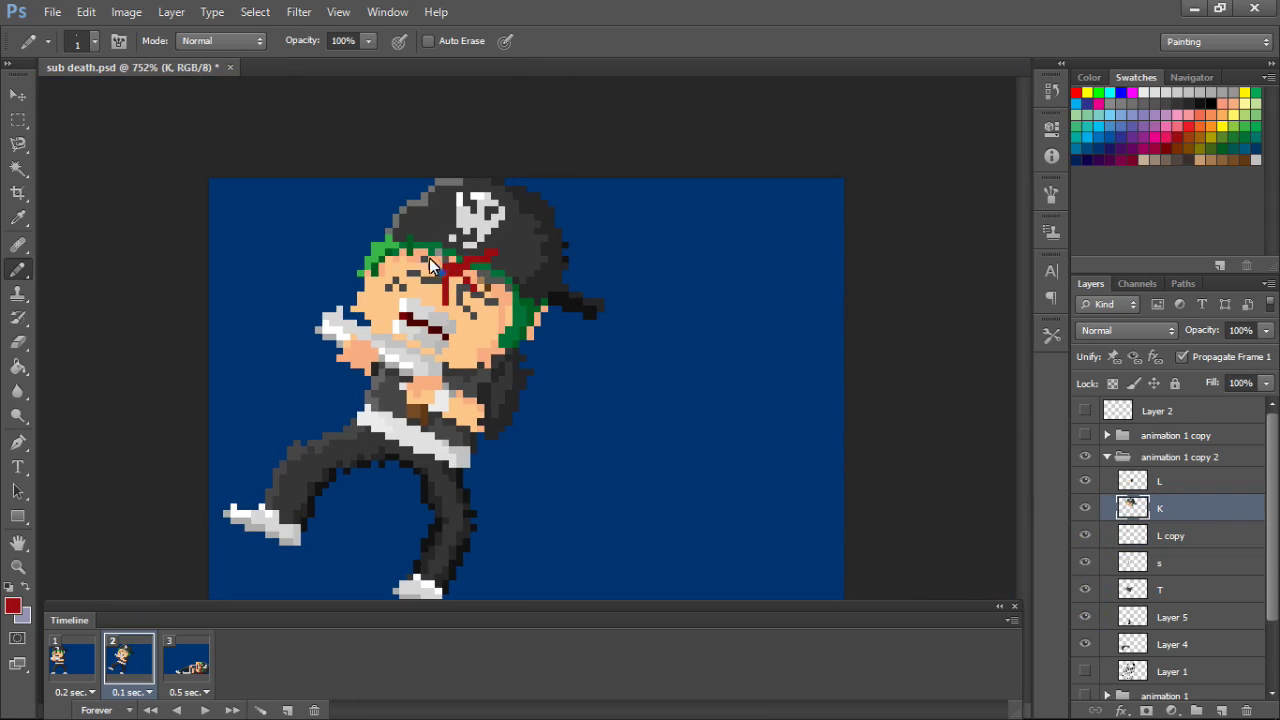
- On layer K, draw a horizontal white bullet streak from the canvas edge to the forehead wound, with bright yellow accents
left_click(1142, 92)
left_click_drag(441, 267, 122, 272)
left_click_drag(320, 260, 208, 260)
scroll(589, 293, "down", 2)
scroll(589, 293, "up", 1)
left_click(1233, 116)
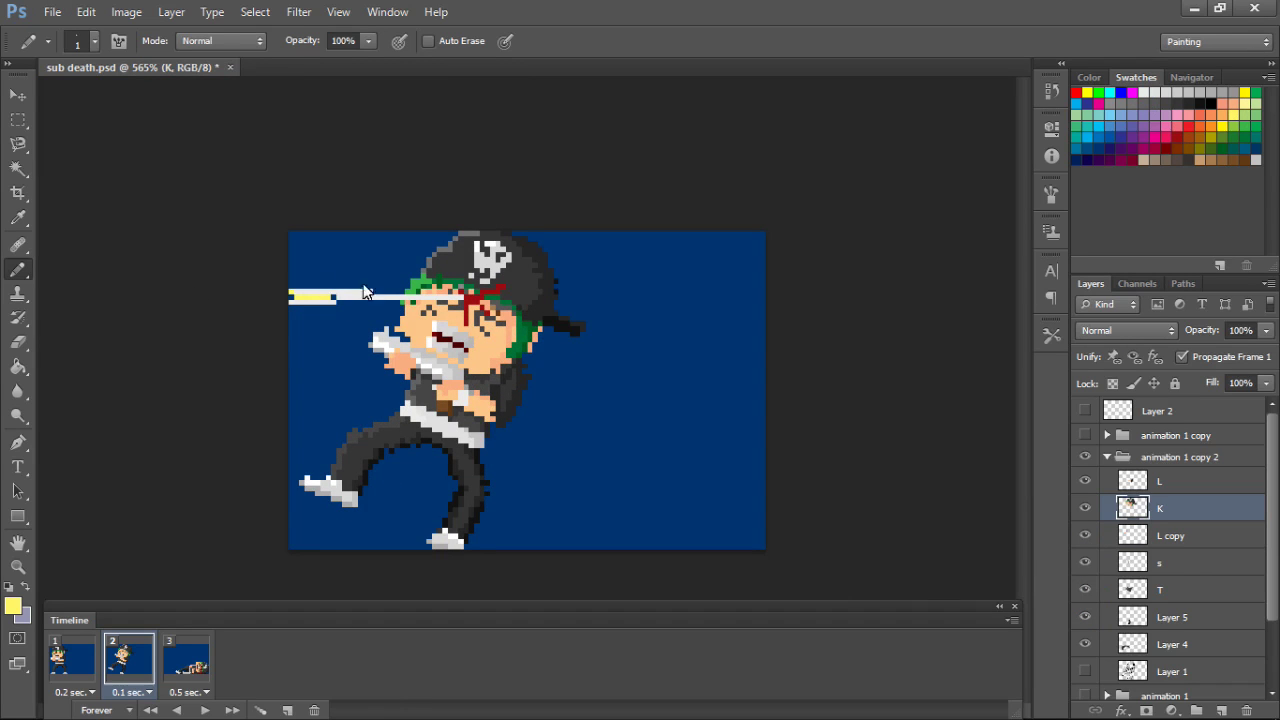
- Play the animation to check the blood and the bullet streak in frame 2, then stop it
key("space")
scroll(488, 410, "down", 3)
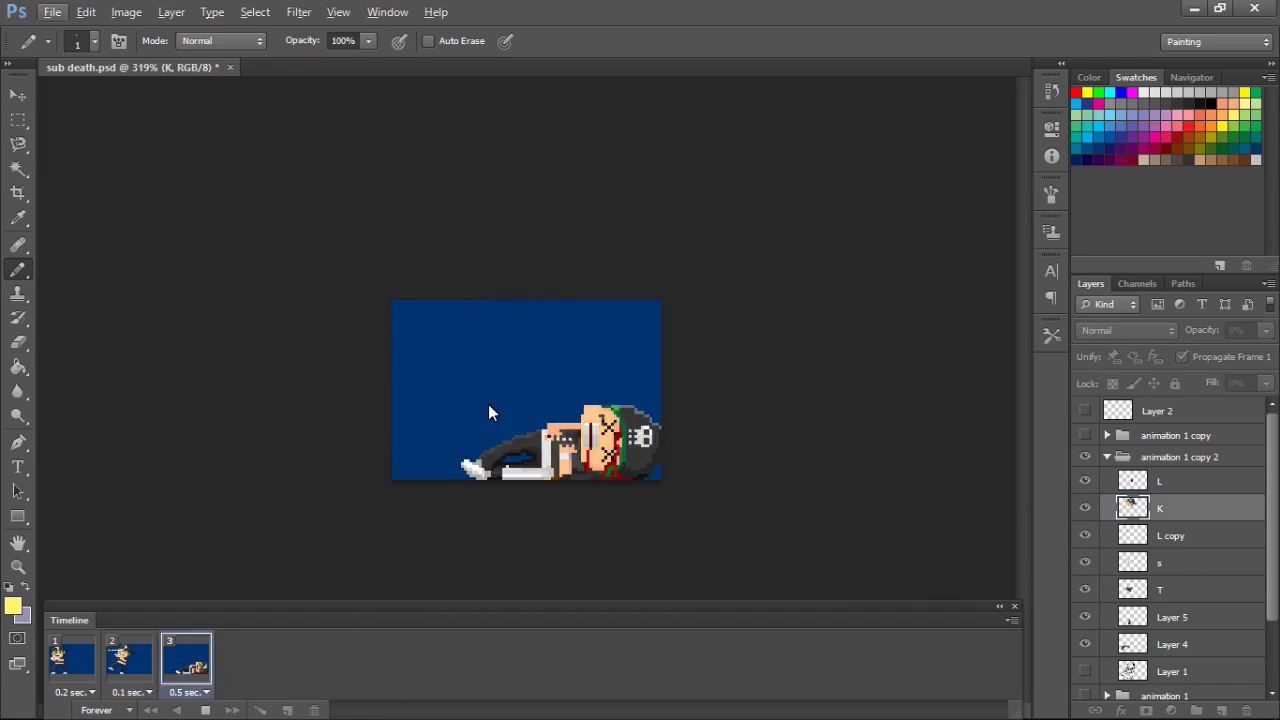
scroll(522, 400, "up", 2)
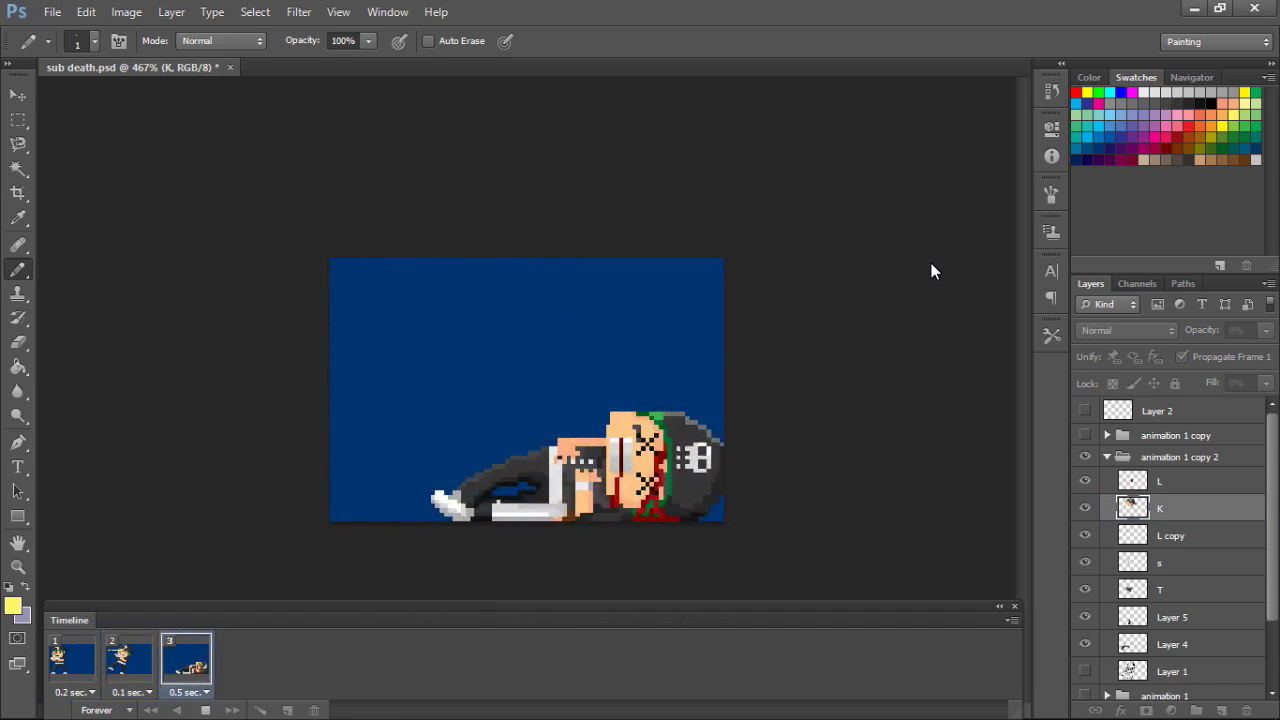
key("space")
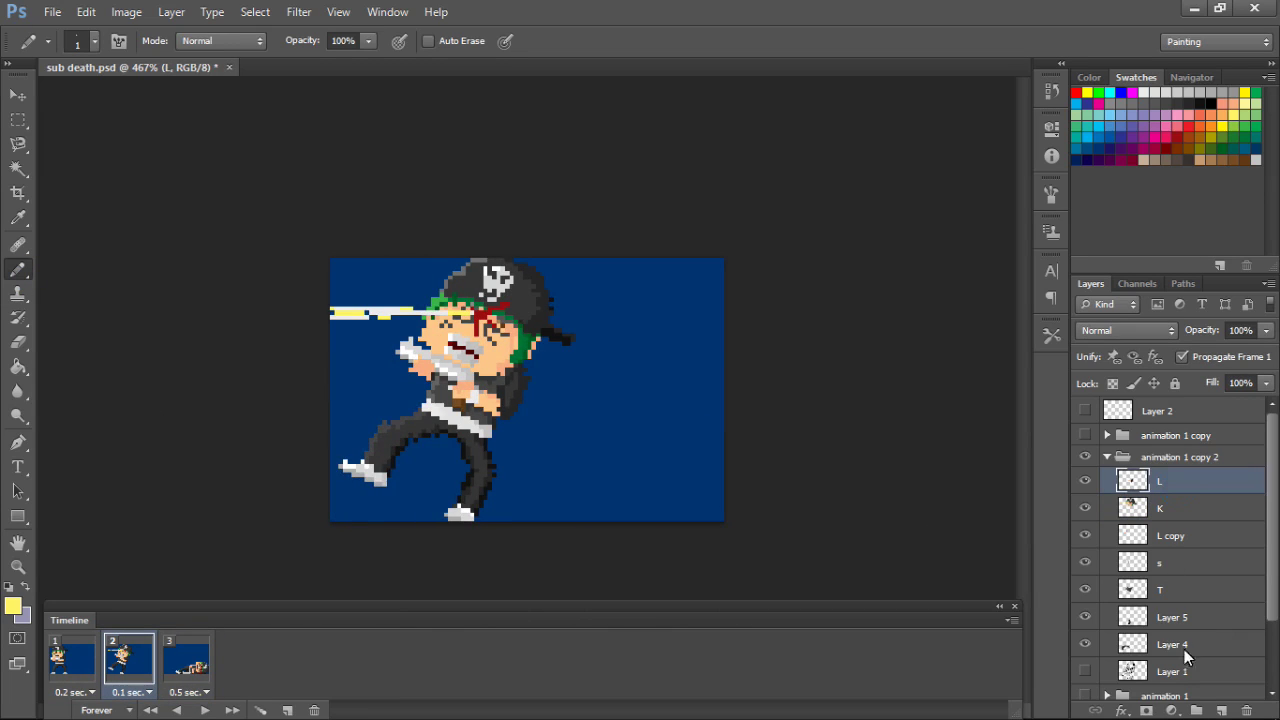
- On Layer 5, clean up the jagged outline pixels of the standing leg in frame 2 with sampled dark tones
left_click(1185, 644)
scroll(361, 473, "up", 3)
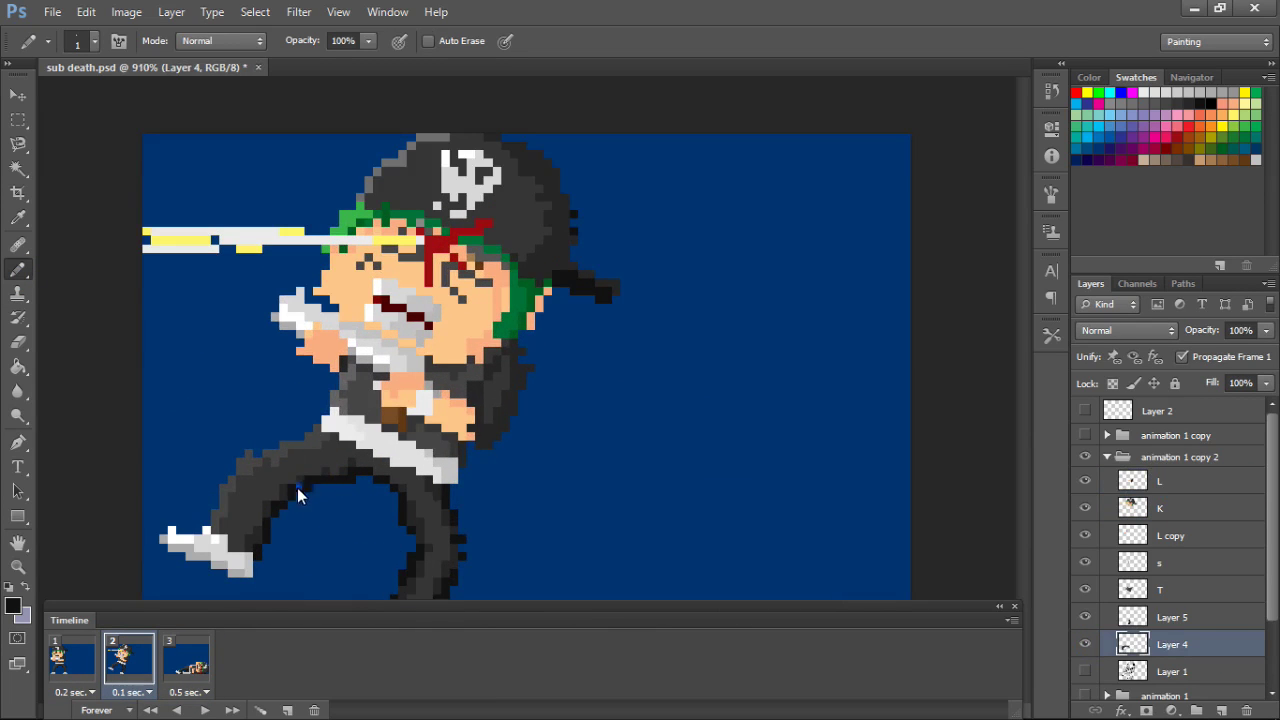
key("alt+bracketright")
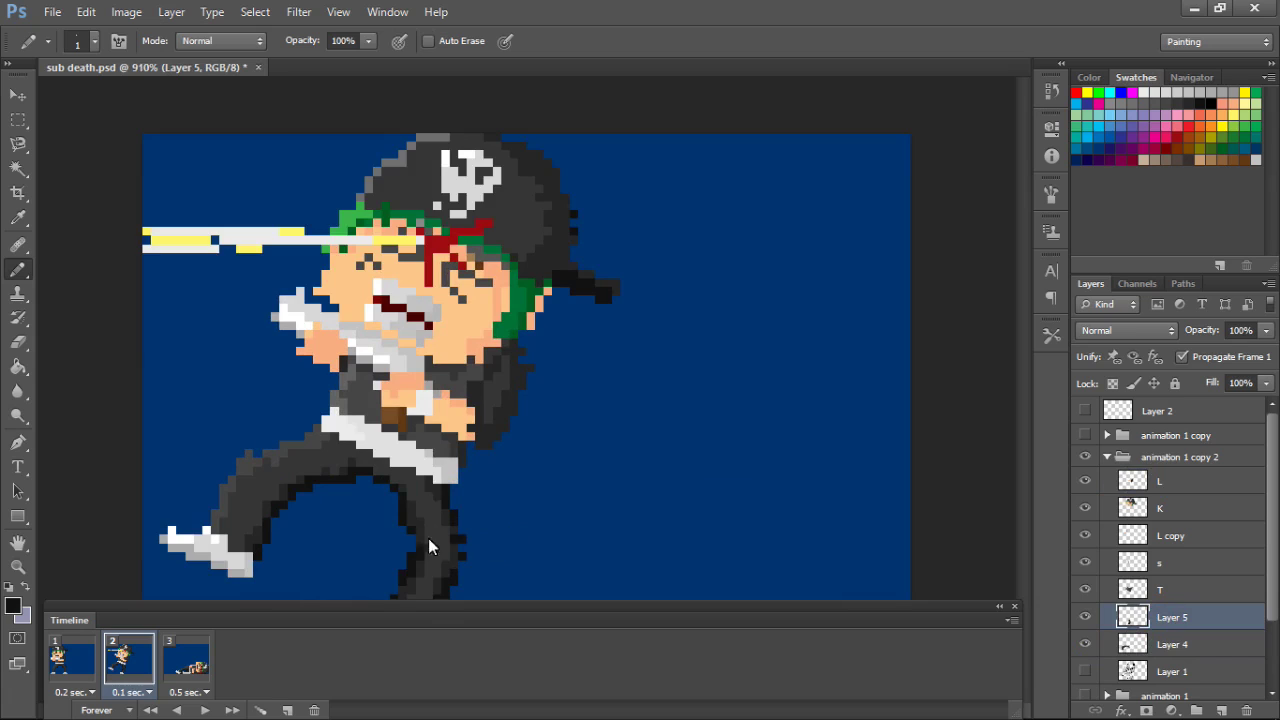
scroll(484, 545, "down", 1)
key("e")
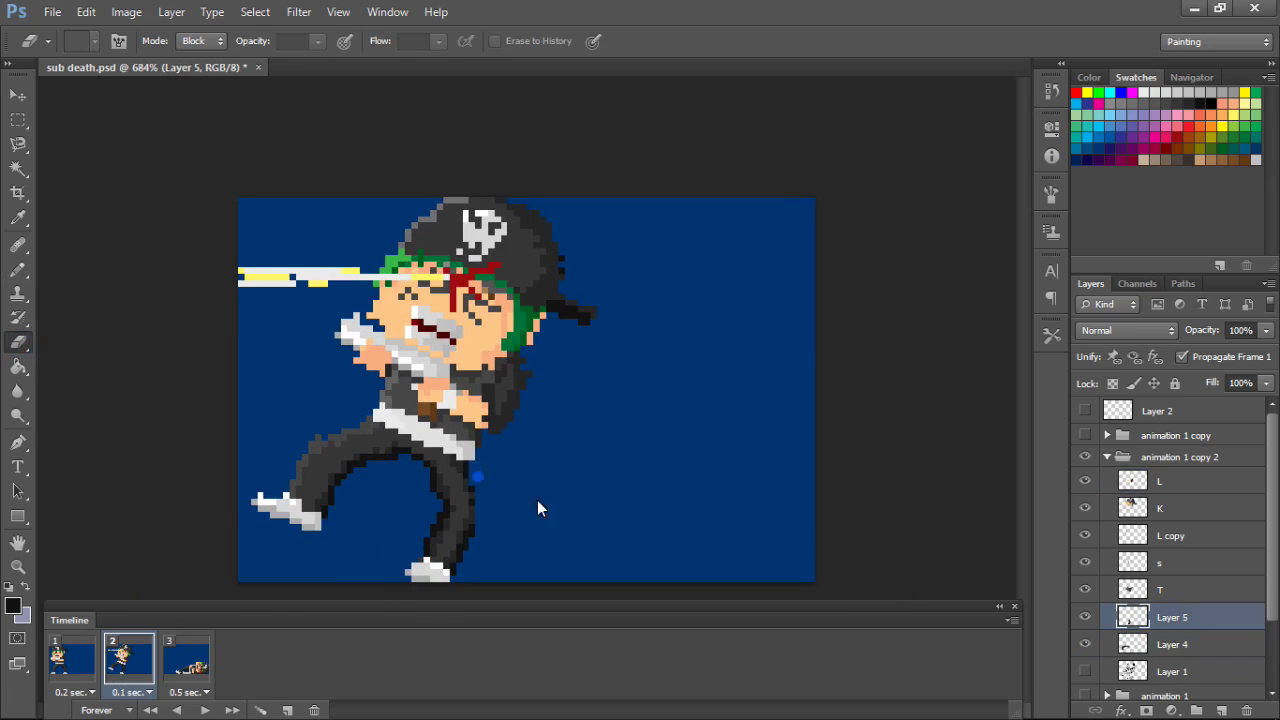
key("b")
left_click(469, 484)
left_click(466, 521, "alt")
scroll(459, 487, "up", 2)
left_click(295, 449, "alt")
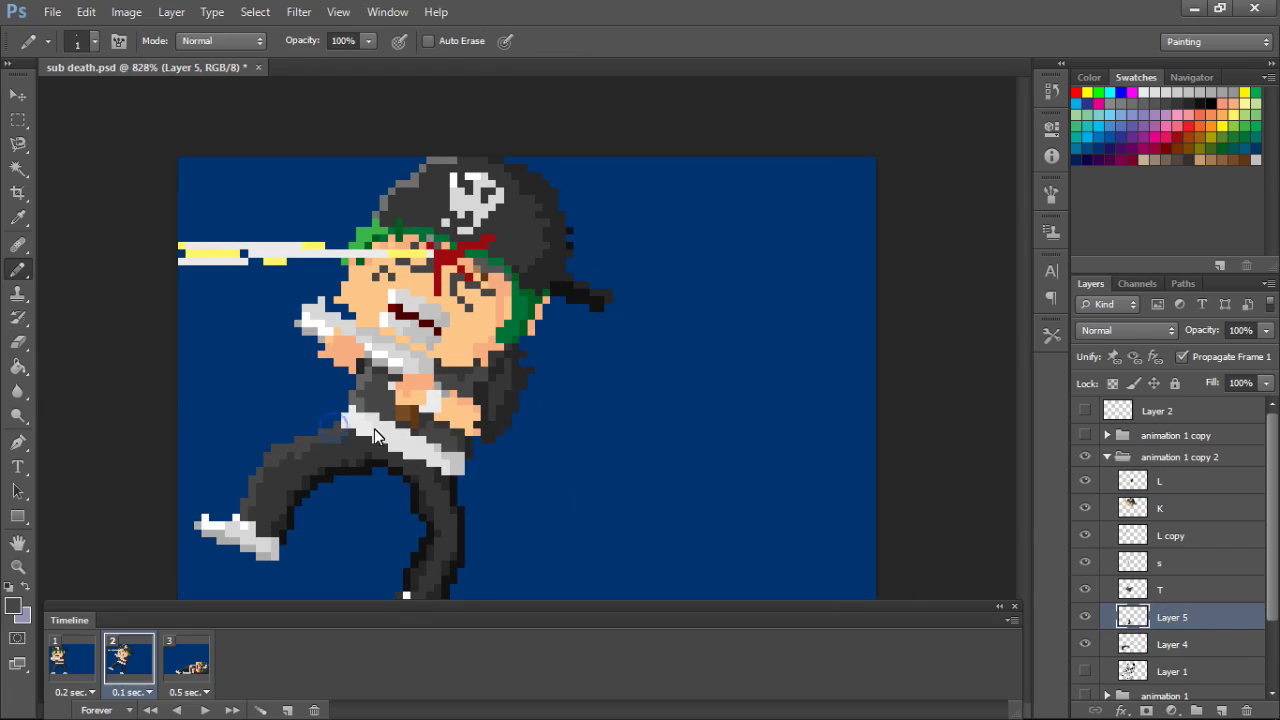
- Add a new empty layer at the top of the animation 1 copy 2 group
left_click(1165, 693)
left_click(1175, 476)
left_click(1221, 710)
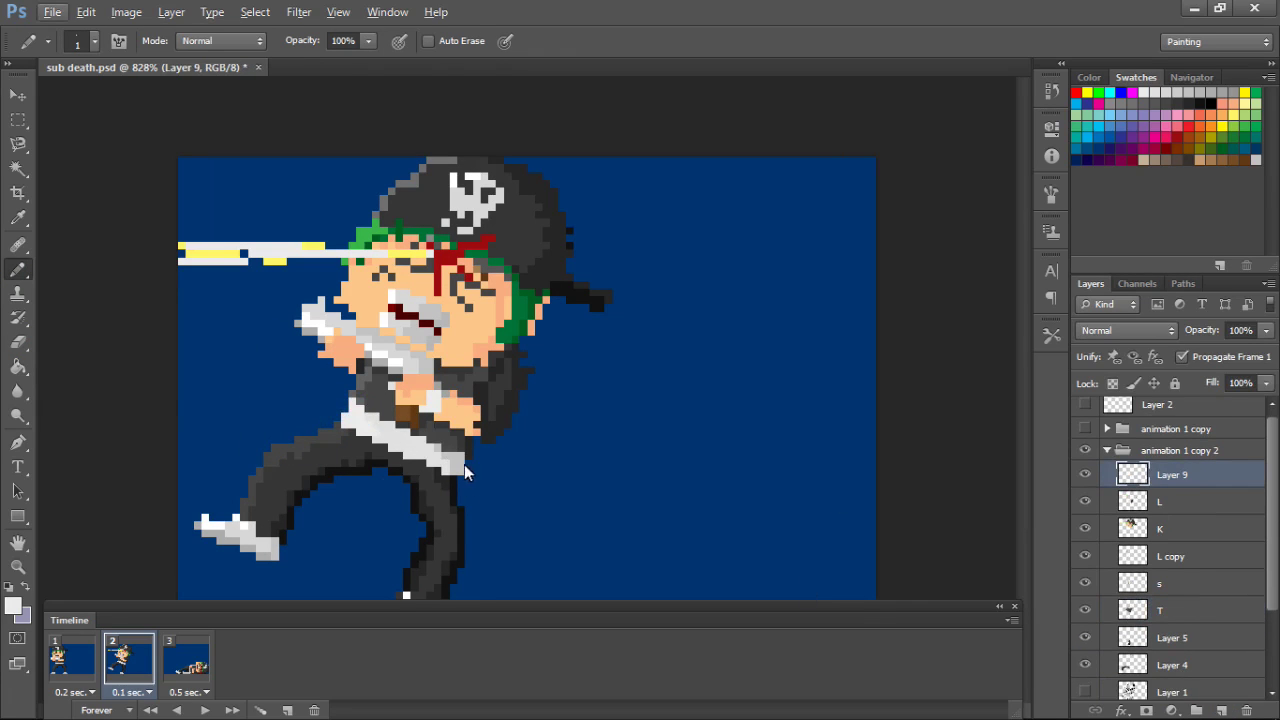
- With head layer K temporarily hidden, toggle layers T and L to locate the back arm and clean up its outer edge
key("e")
left_click(1085, 528)
left_click(1130, 610)
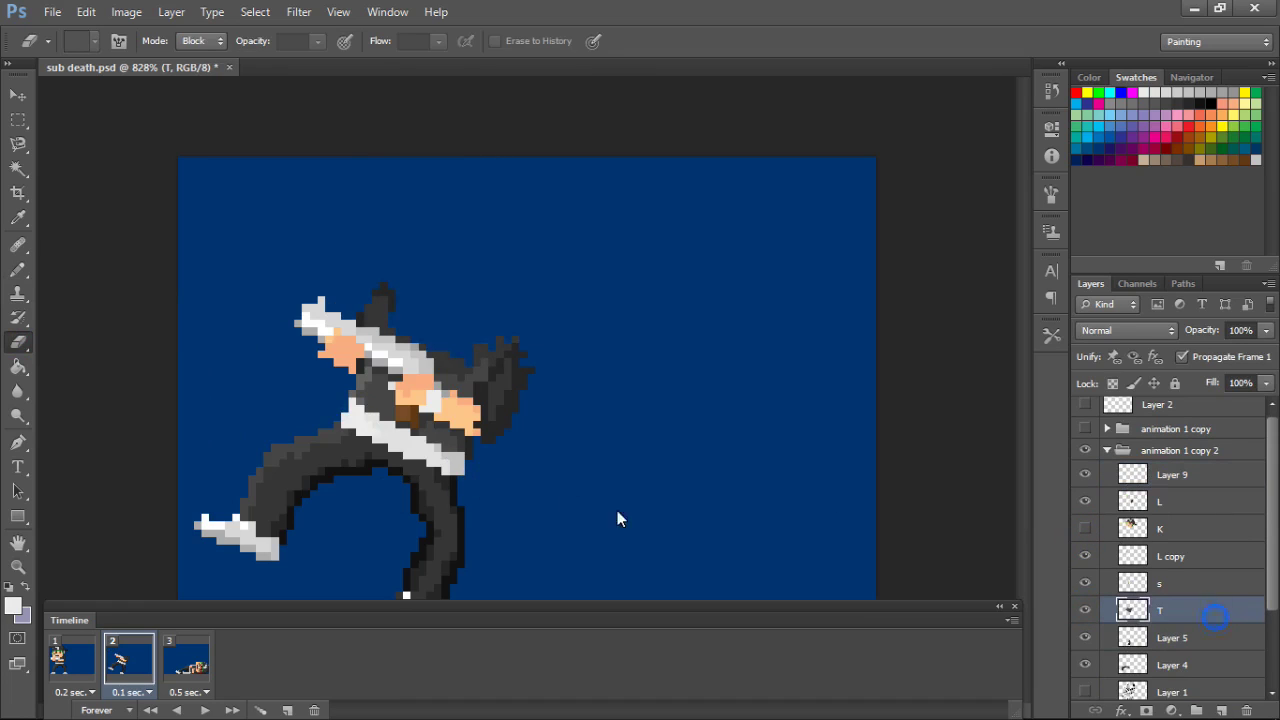
key("b")
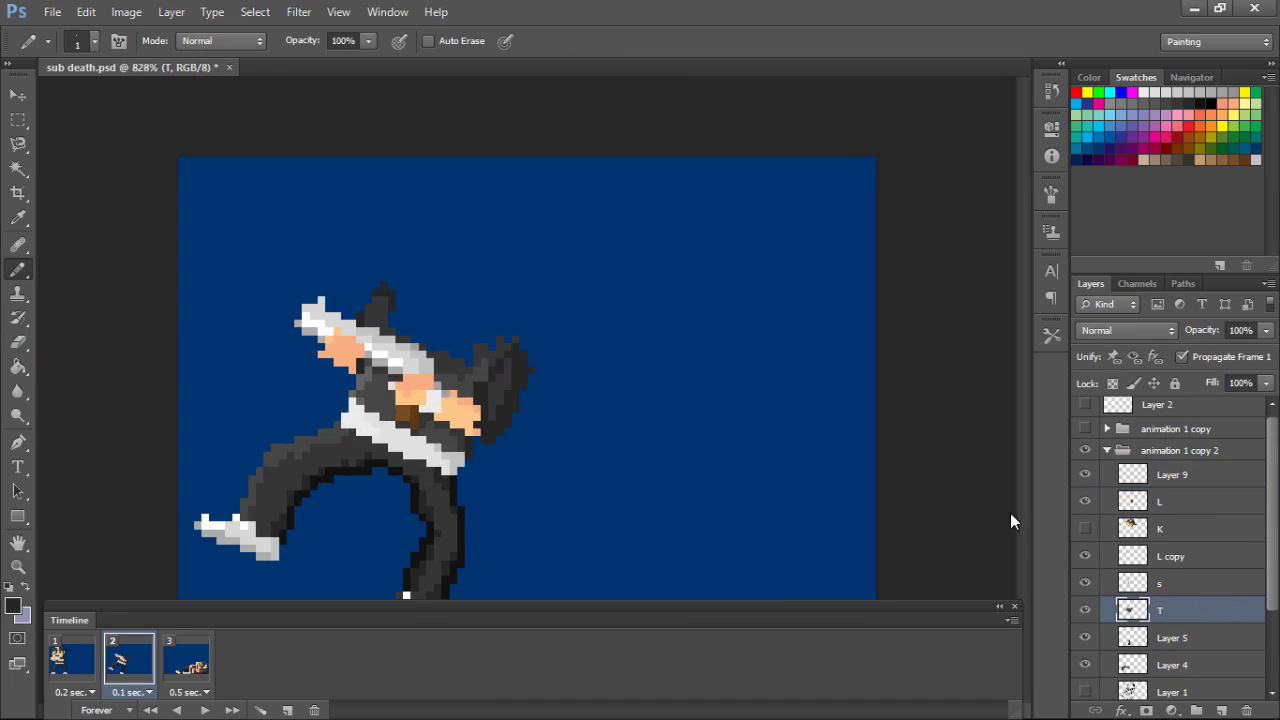
left_click(1134, 475)
key("e")
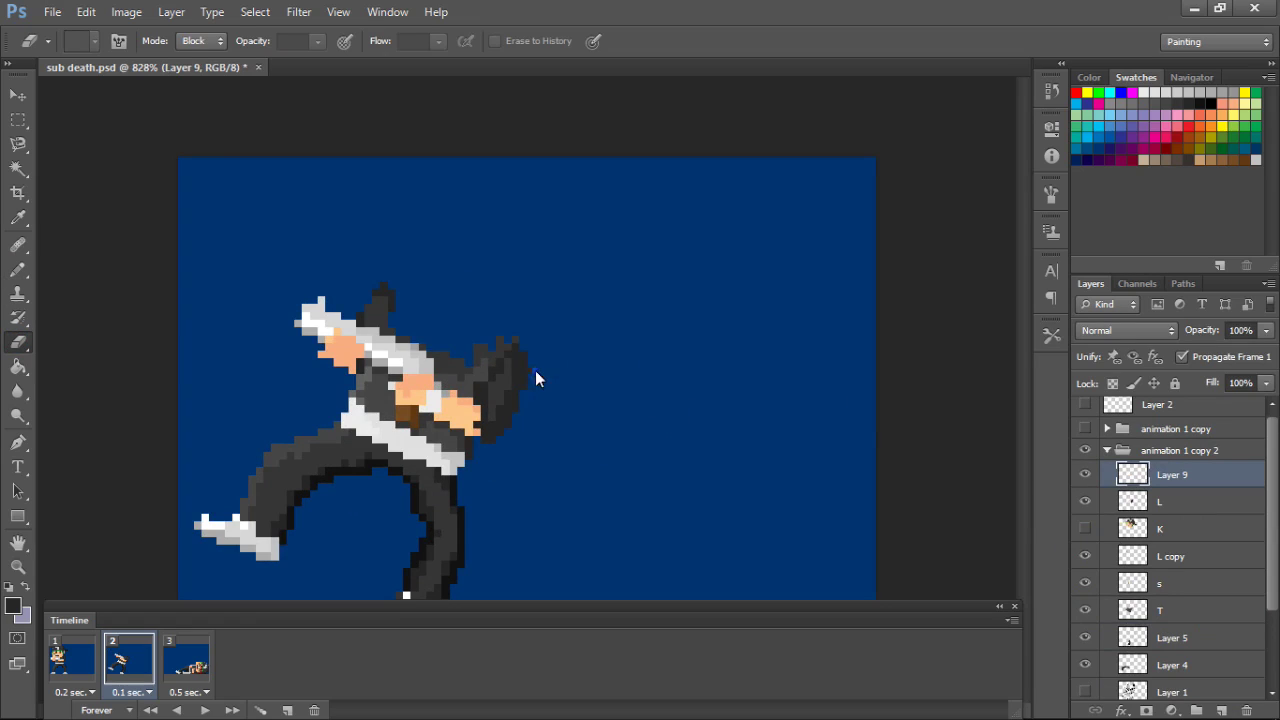
left_click(1085, 610)
left_click(1086, 610)
left_click(1083, 502)
left_click(1083, 502)
left_click(1159, 501)
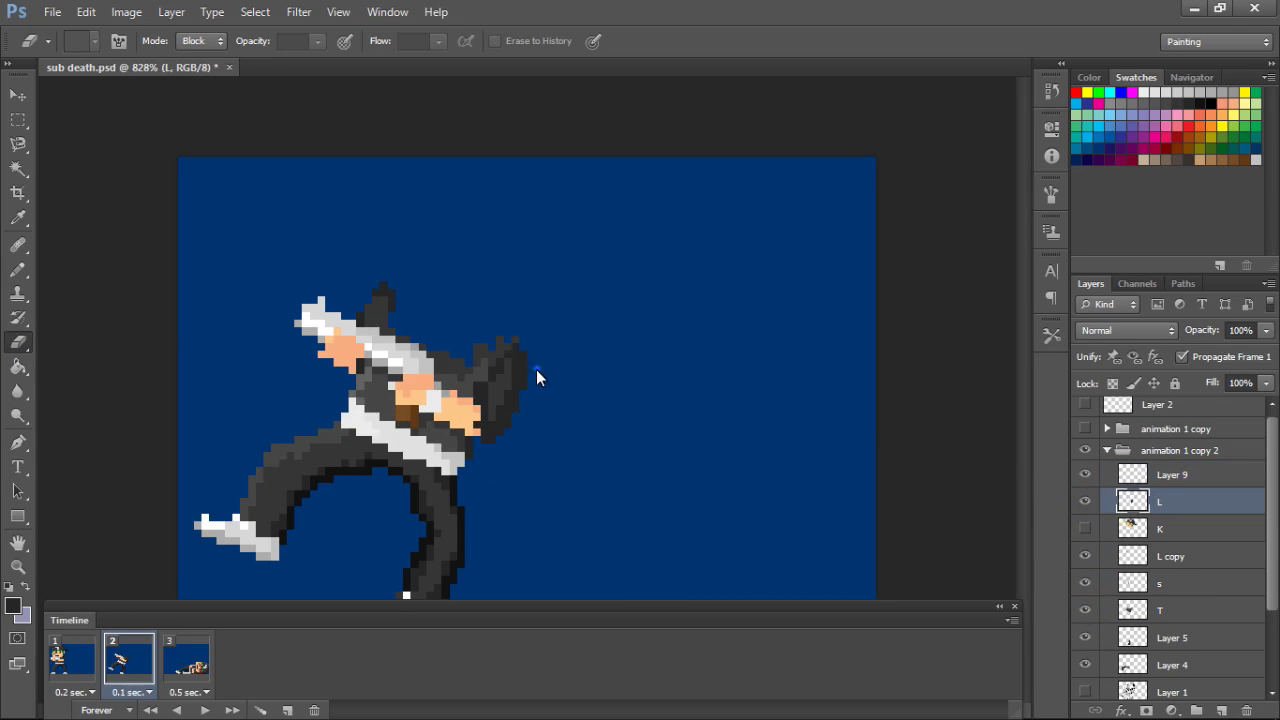
scroll(111, 417, "down", 2)
left_click(1086, 528)
- Select frame 3 and preview the whole death animation
scroll(695, 479, "down", 1)
left_click(186, 658)
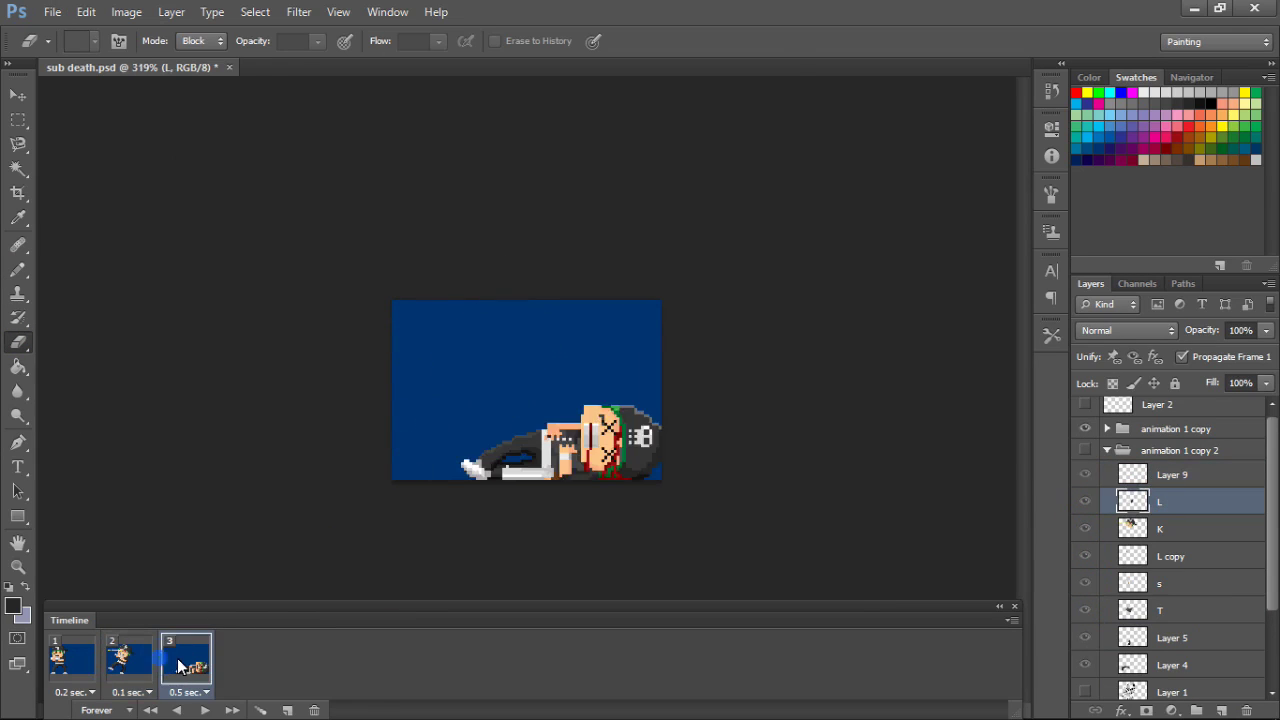
scroll(288, 580, "up", 1)
key("space")
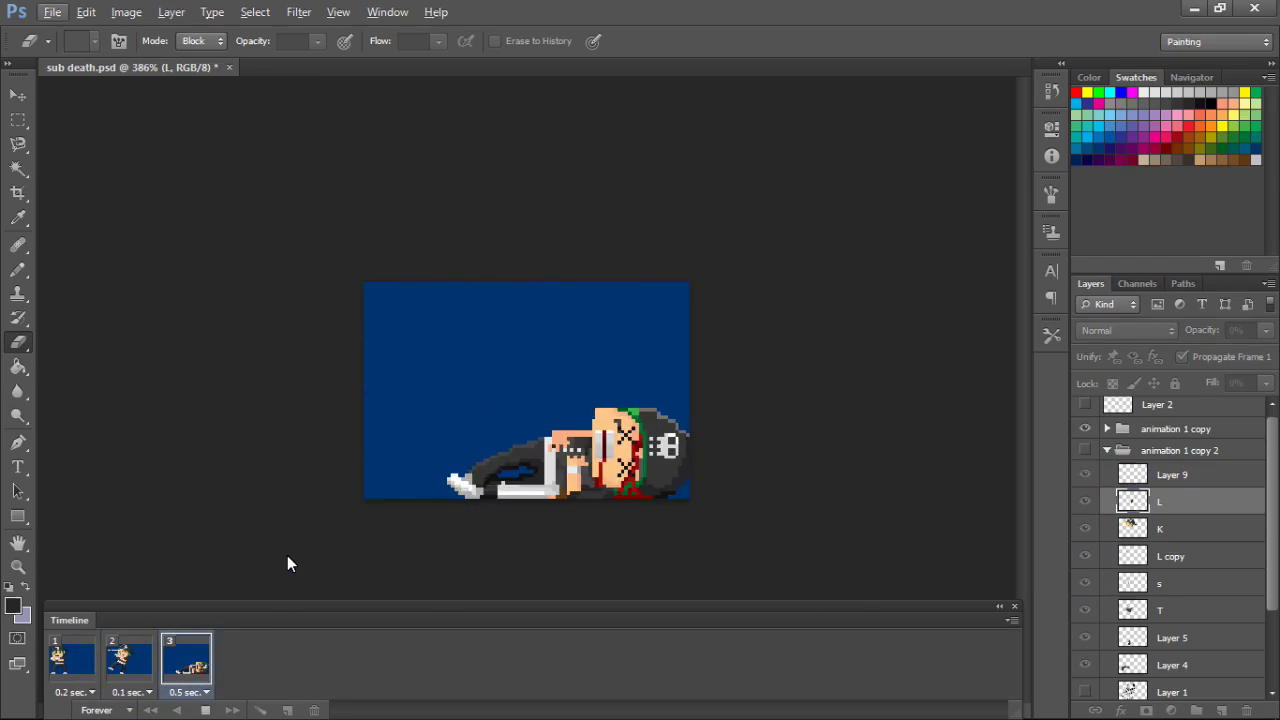
scroll(1089, 686, "down", 3)
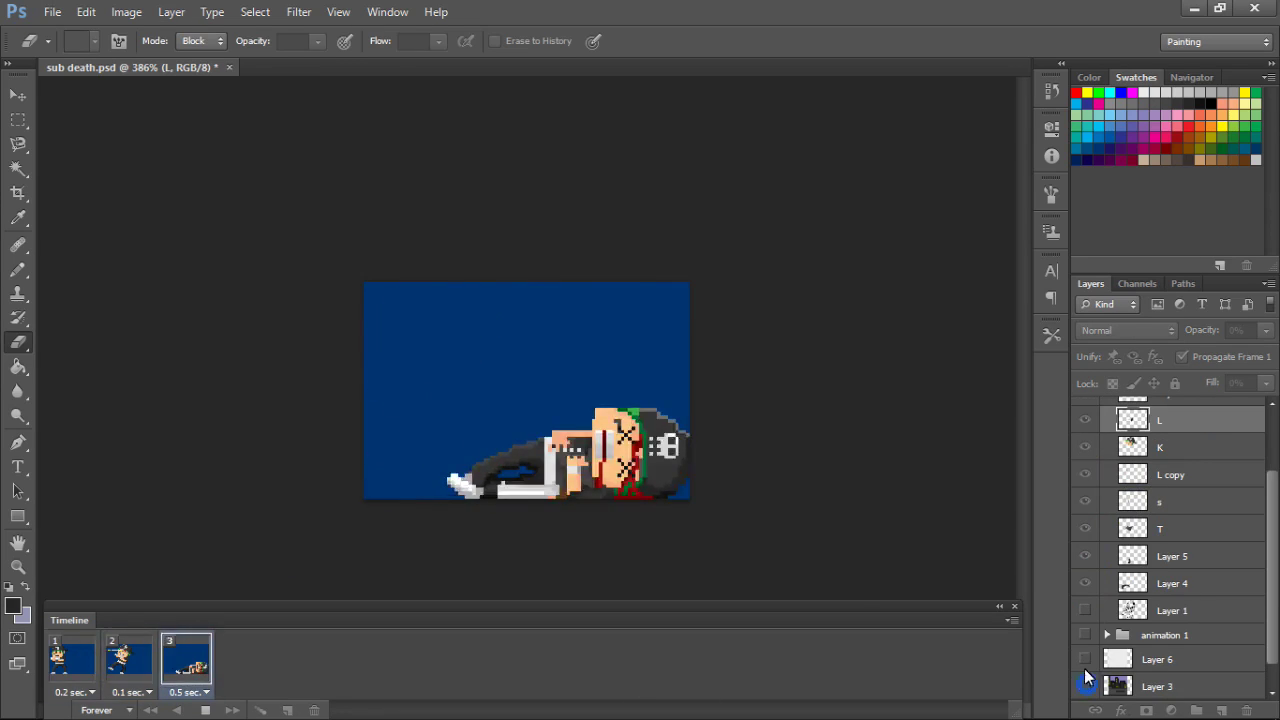
key("space")
- Try to use the city scene on Layer 3 as frame 1's background, enlarged to 173.33% width and 130% height
left_click(62, 658)
left_click(1085, 685)
scroll(1089, 672, "down", 1)
left_click(1085, 686)
left_click(1150, 659)
key("ctrl+t")
left_click_drag(635, 281, 736, 254)
left_click_drag(659, 326, 669, 396)
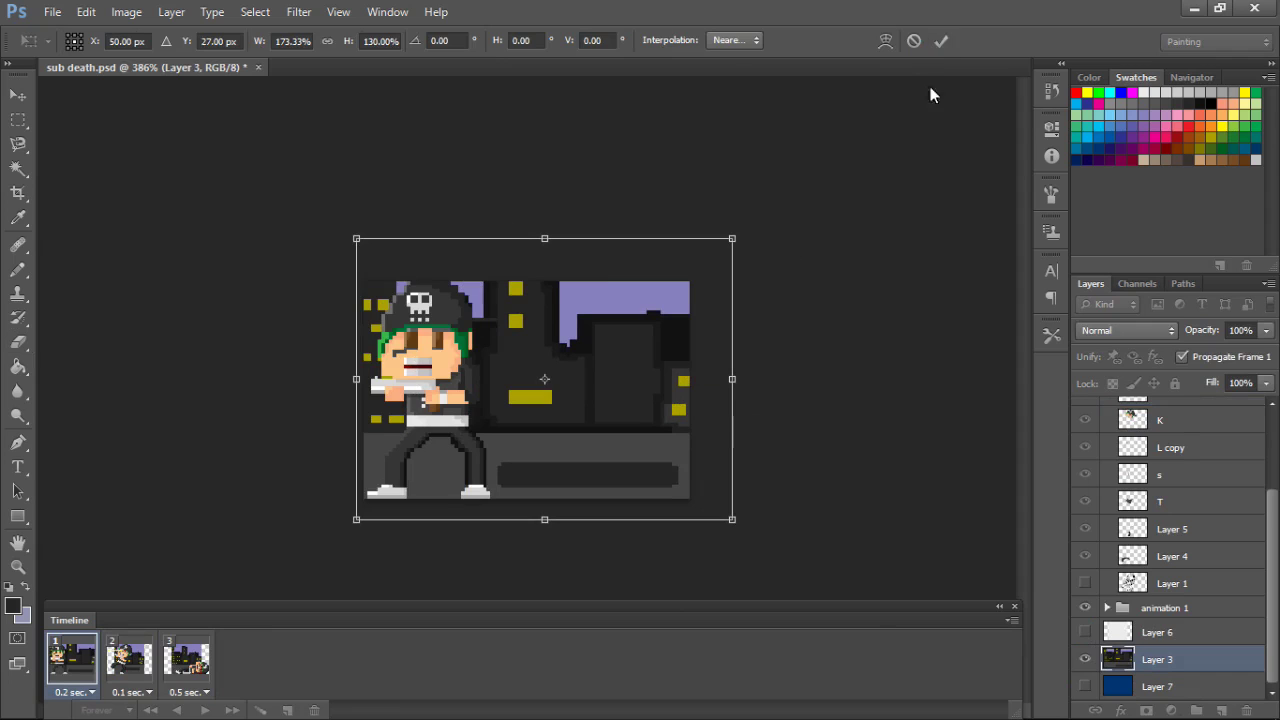
key("Escape")
key("e")
- Replay the animation on the plain blue background and check the fallen pose in frame 3
key("space")
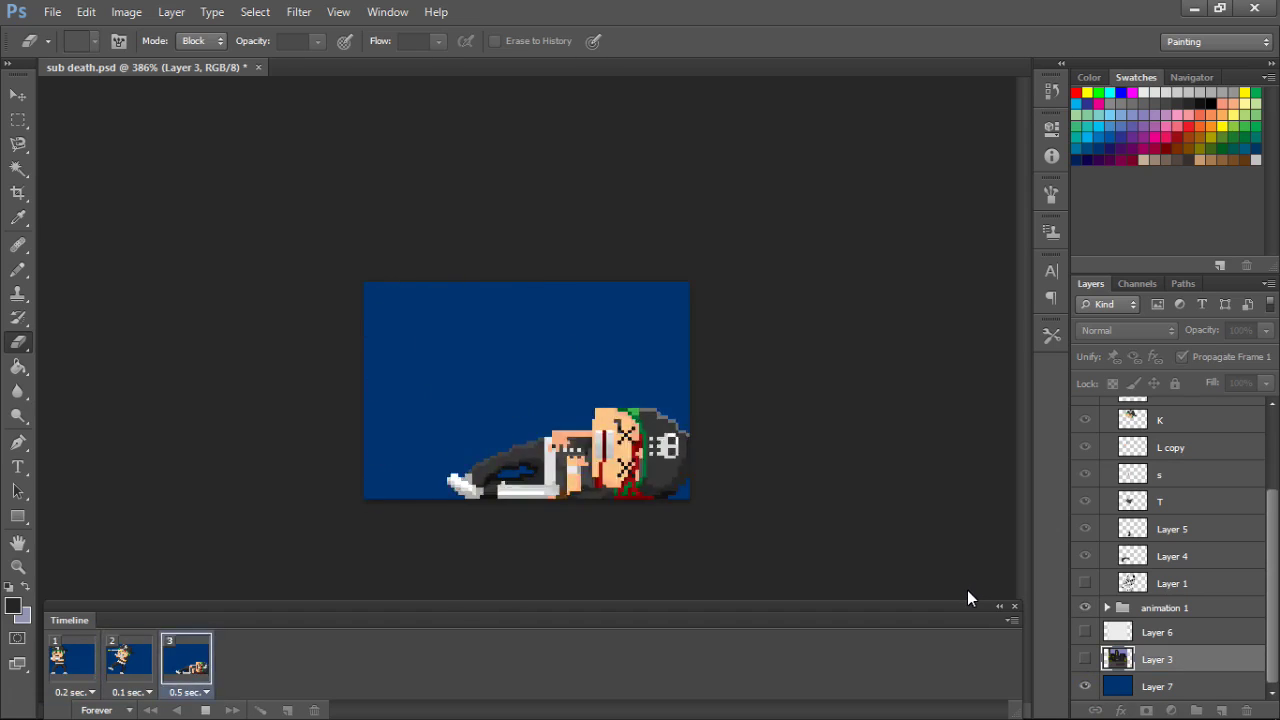
key("space")
left_click(182, 677)
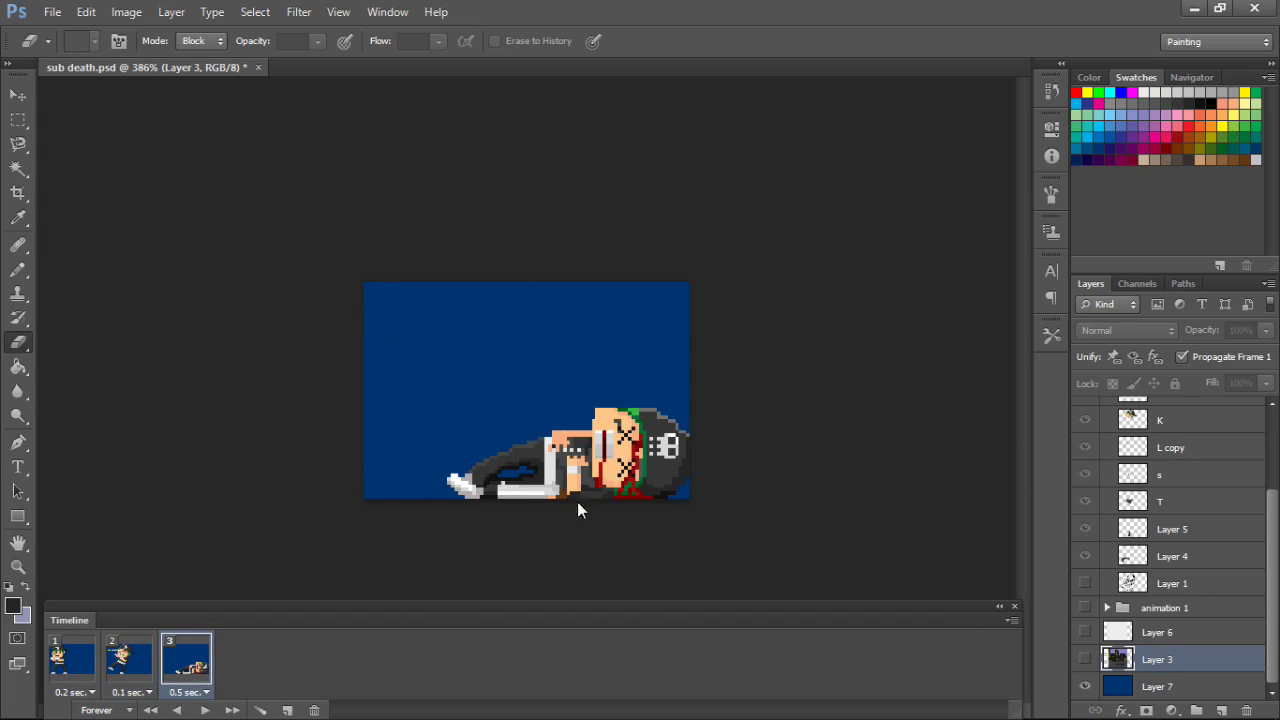
key("space")
- Expand the animation 1 copy group to check its layers, and hide the blue background Layer 7 in frame 3
left_click(1107, 456)
left_click(1107, 435)
left_click(1085, 541)
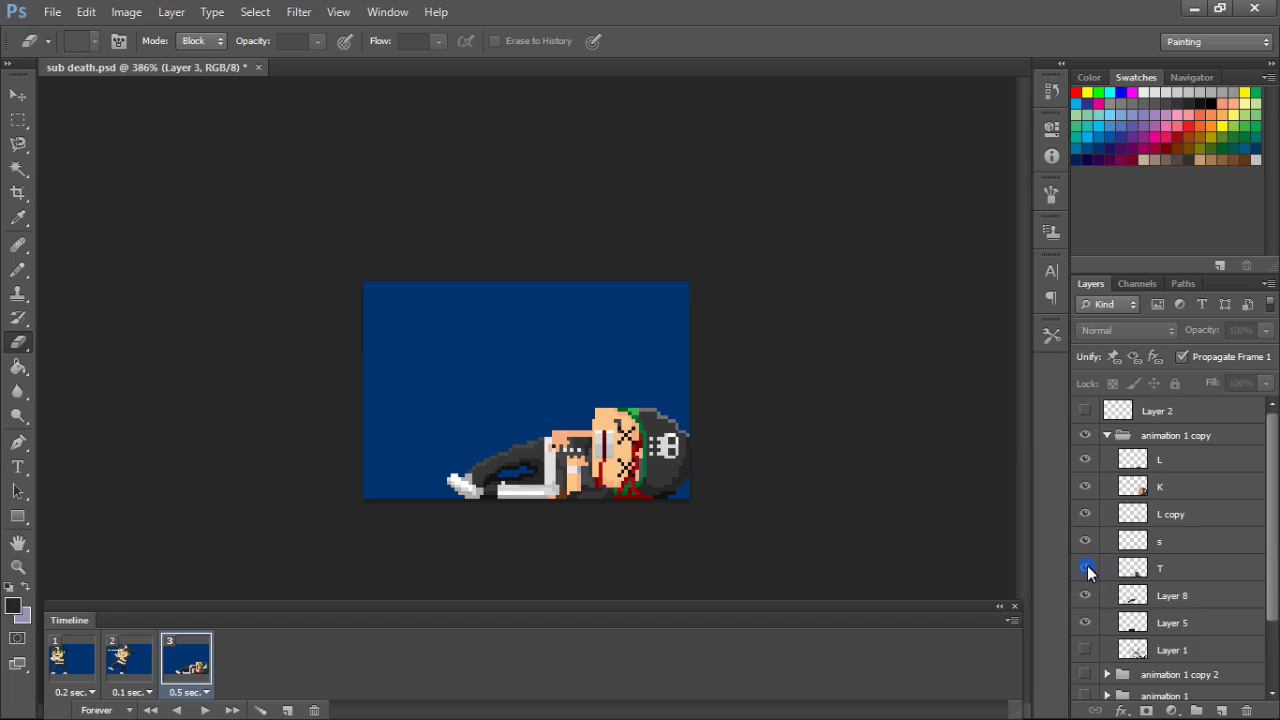
scroll(1126, 540, "down", 3)
left_click(1085, 686)
- Open the animation for web export and compare the Legacy Macintosh and Monitor Color previews, ending on Monitor Color
left_click(52, 12)
left_click(90, 271)
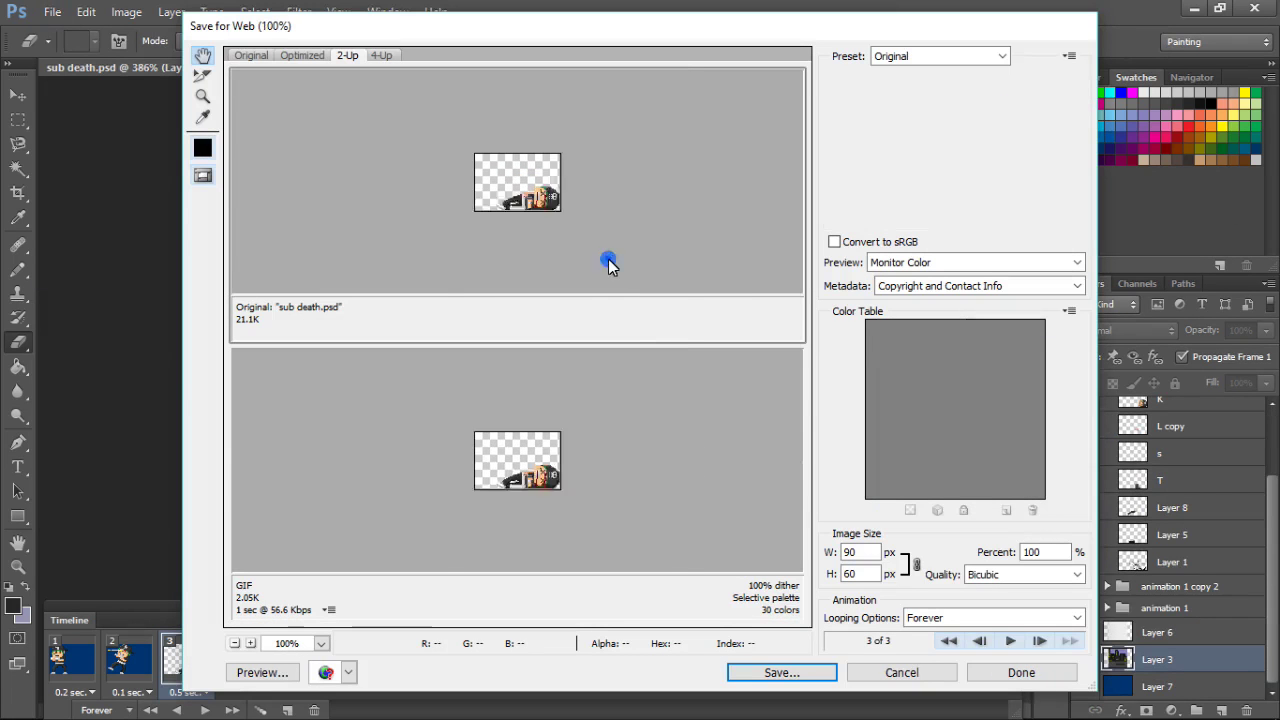
left_click(968, 57)
left_click(969, 269)
left_click(969, 262)
left_click(958, 297)
left_click(945, 260)
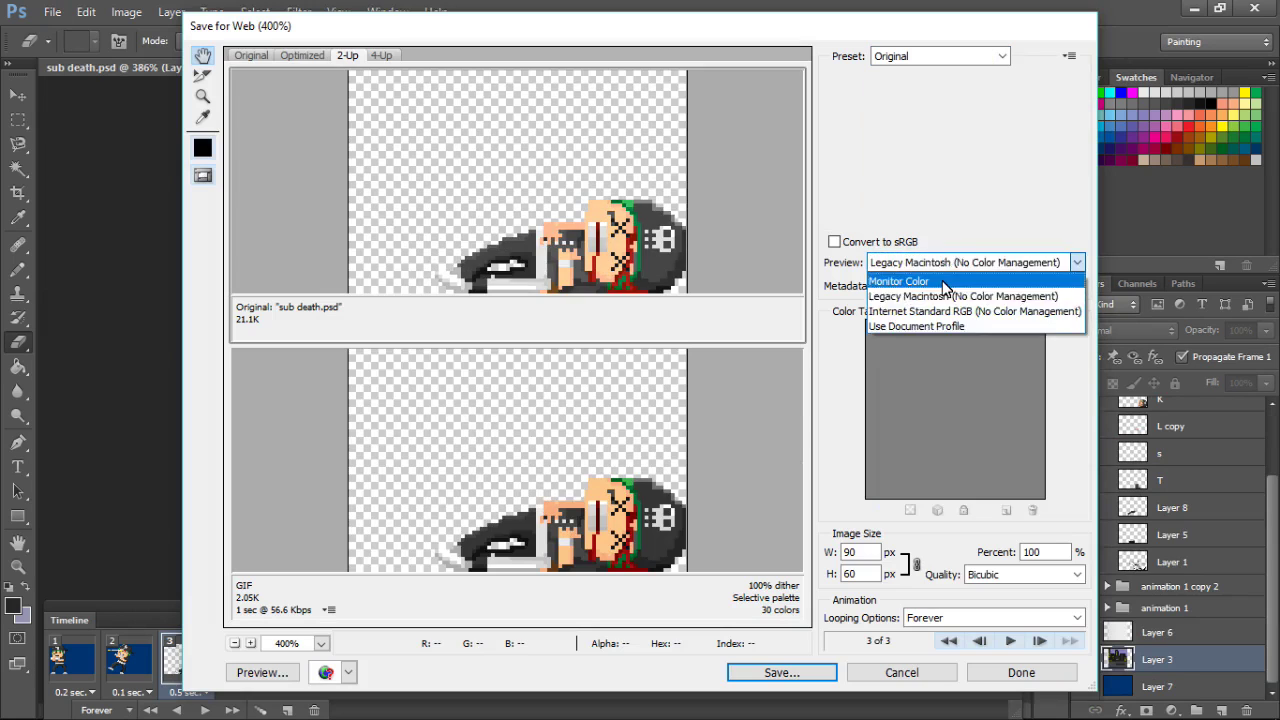
left_click(943, 281)
- Save the animation to the desktop as a GIF
left_click(785, 673)
left_click(782, 673)
left_click(335, 300)
left_click(672, 540)
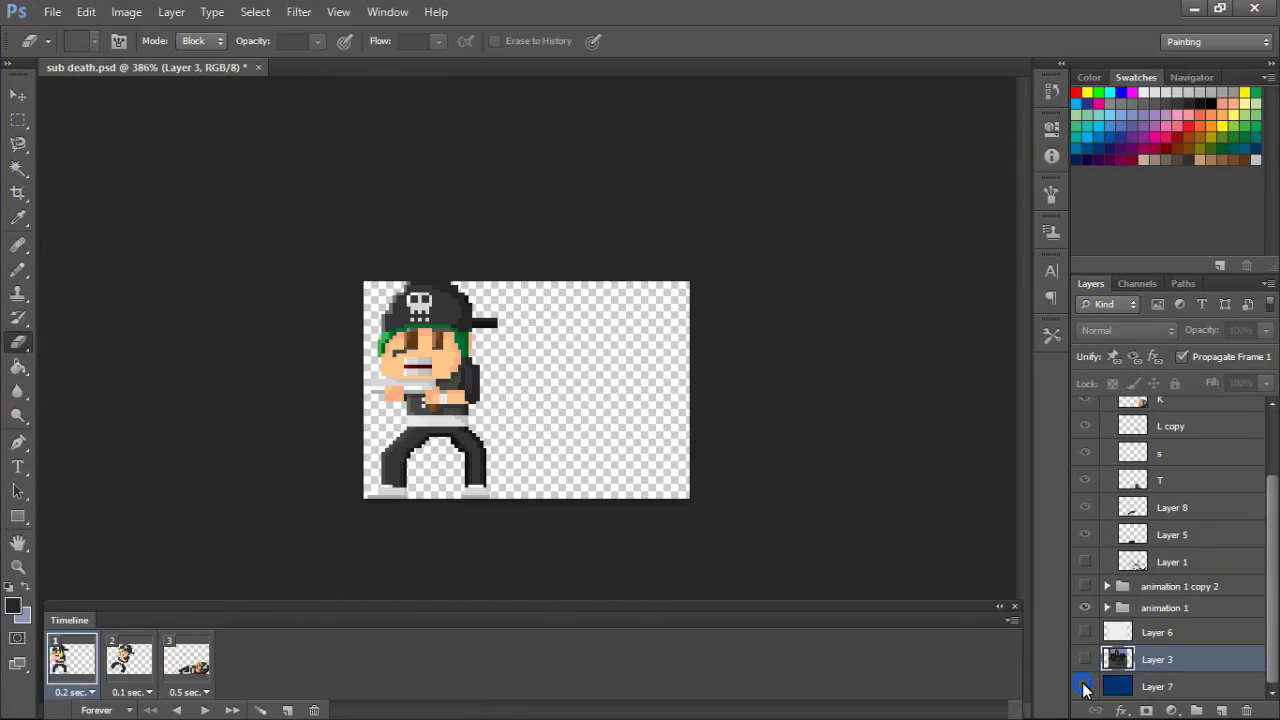
- Export the animation for web again with every frame transparent, saving it as the GIF sub--death!! on the desktop
left_click(52, 11)
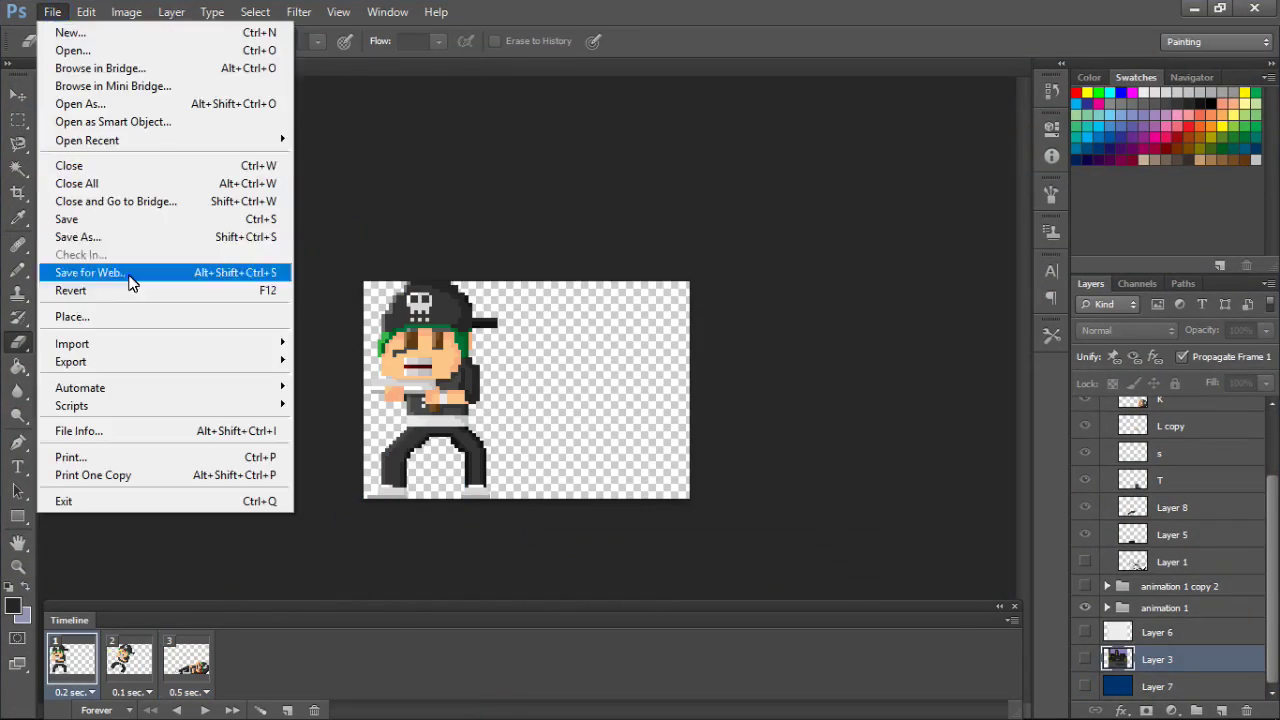
left_click(129, 272)
left_click(782, 673)
left_click(335, 305)
left_click(660, 541)
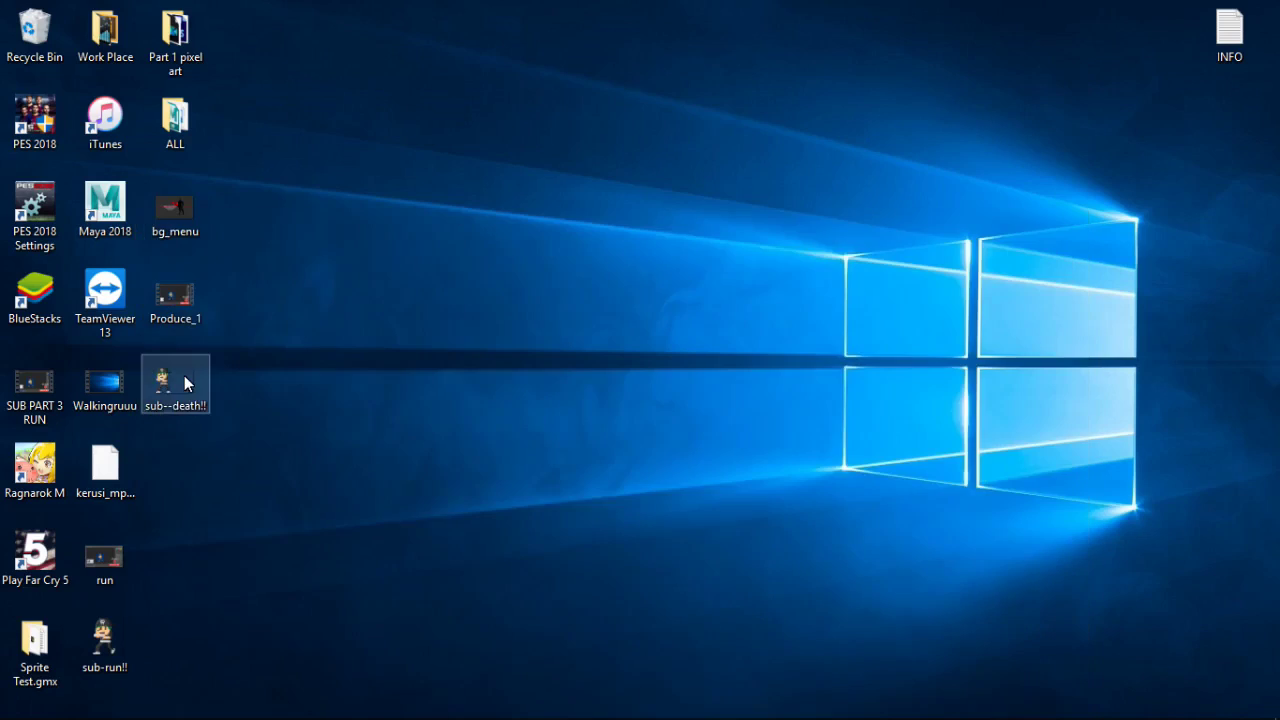
- Open the exported sub--death!! GIF from the desktop in Internet Explorer, watch it play and close the browser
double_click(174, 371)
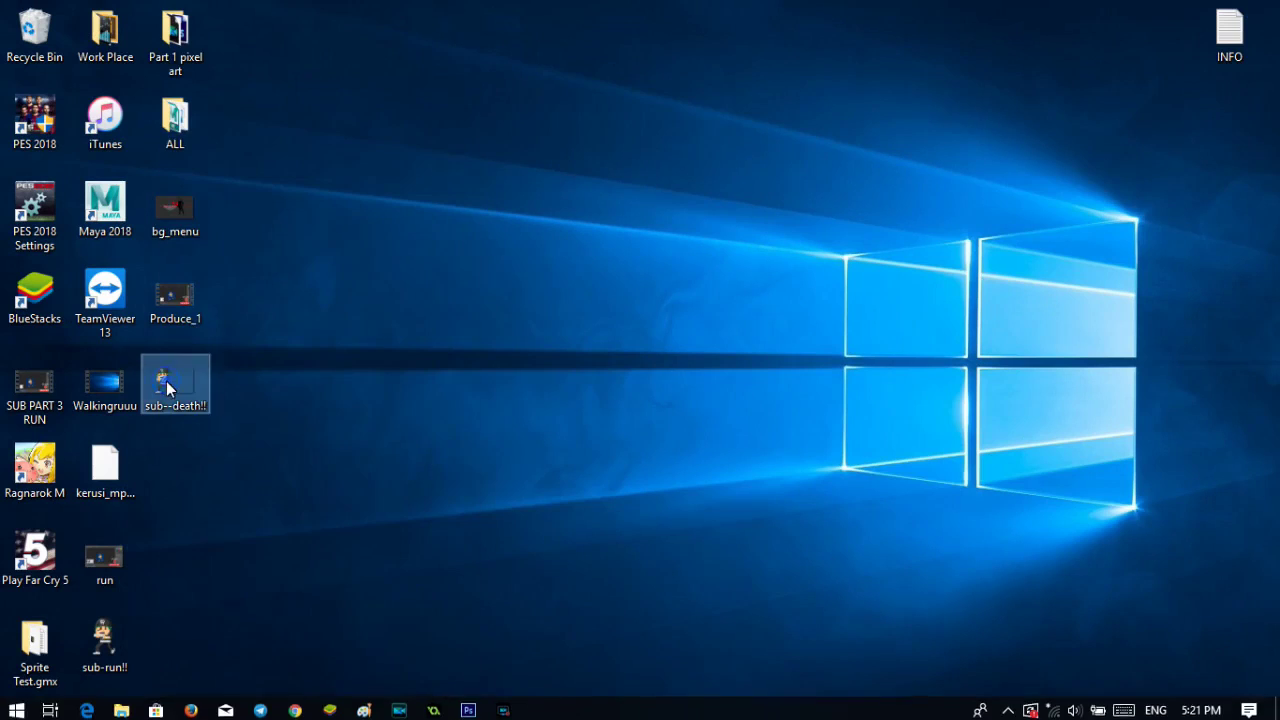
right_click(172, 385)
left_click(545, 414)
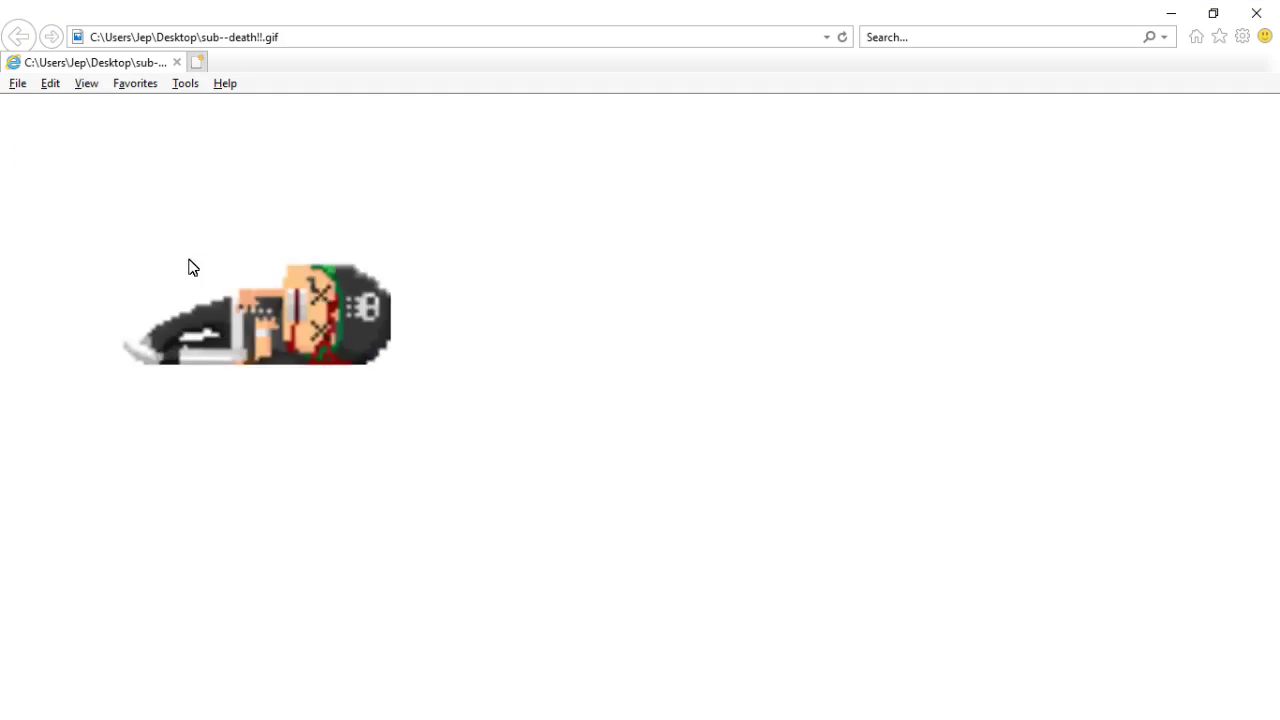
left_click(440, 36)
left_click(1258, 13)
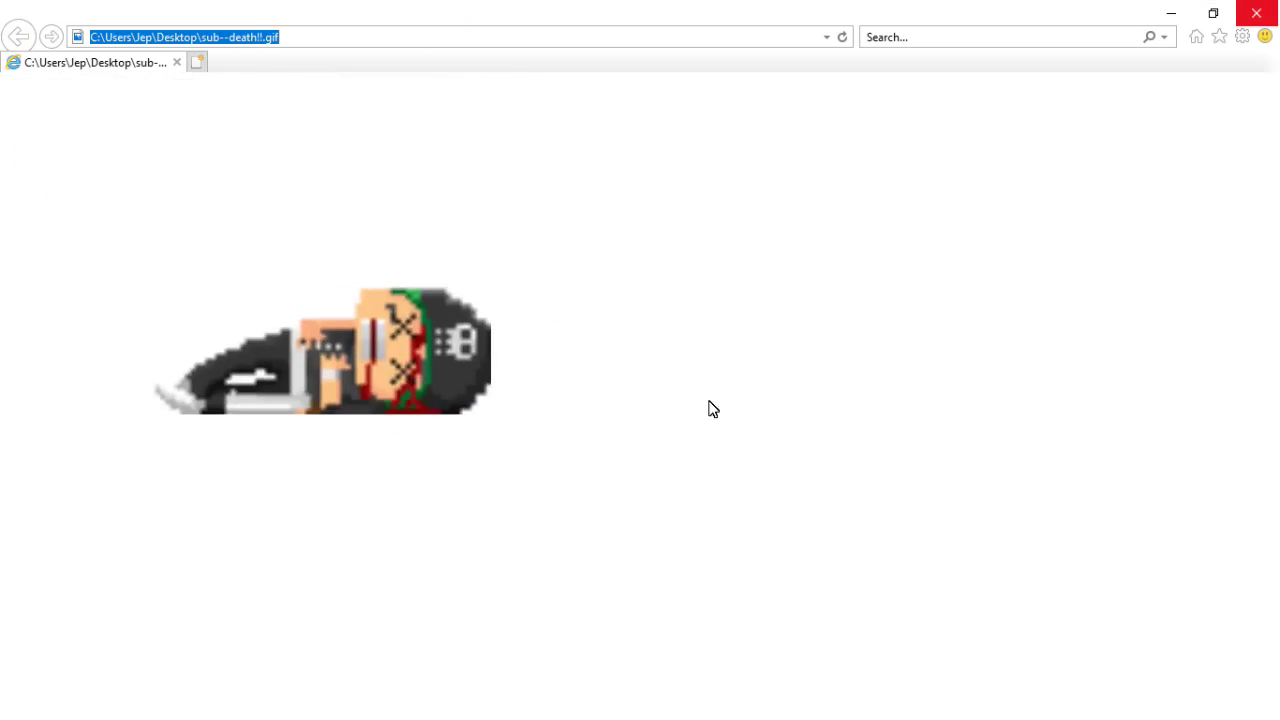
- Open the INFO desktop file in Notepad and write "tq for watching!!! :) hope u enjoy.. dont forget to sub!!! ;) bye see you"
double_click(1229, 35)
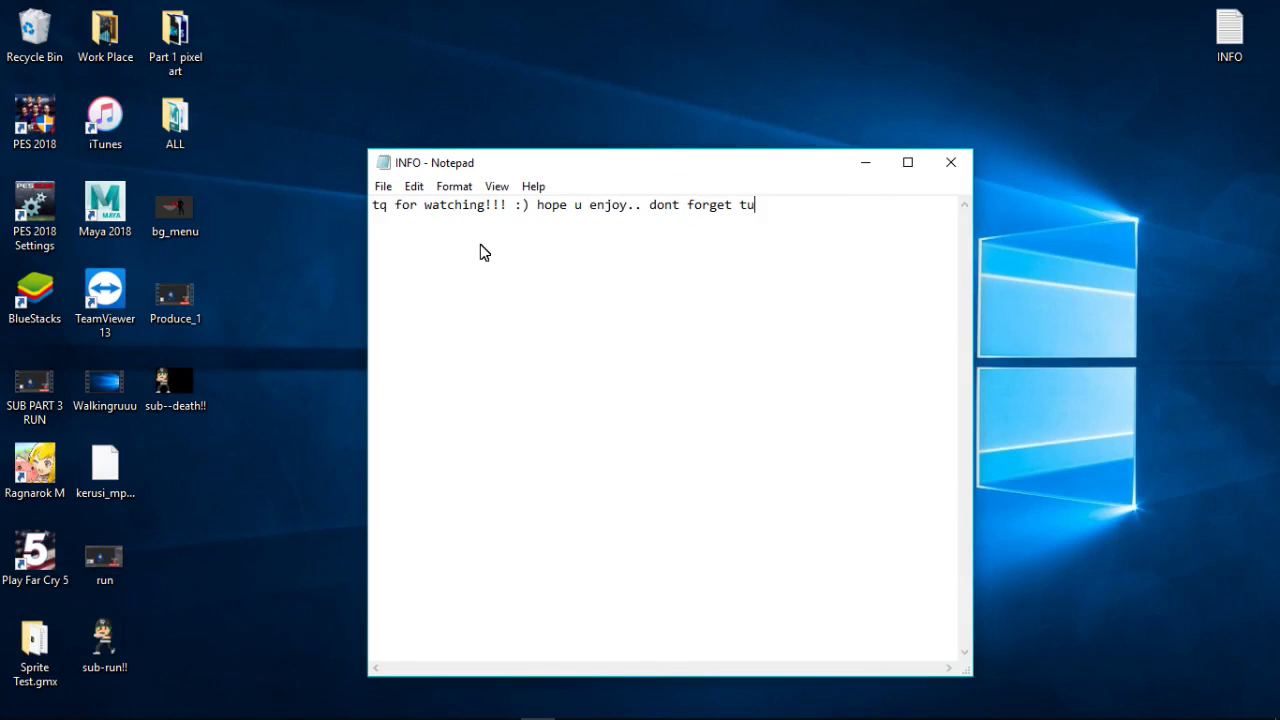
type("!!! ;) bye see you")
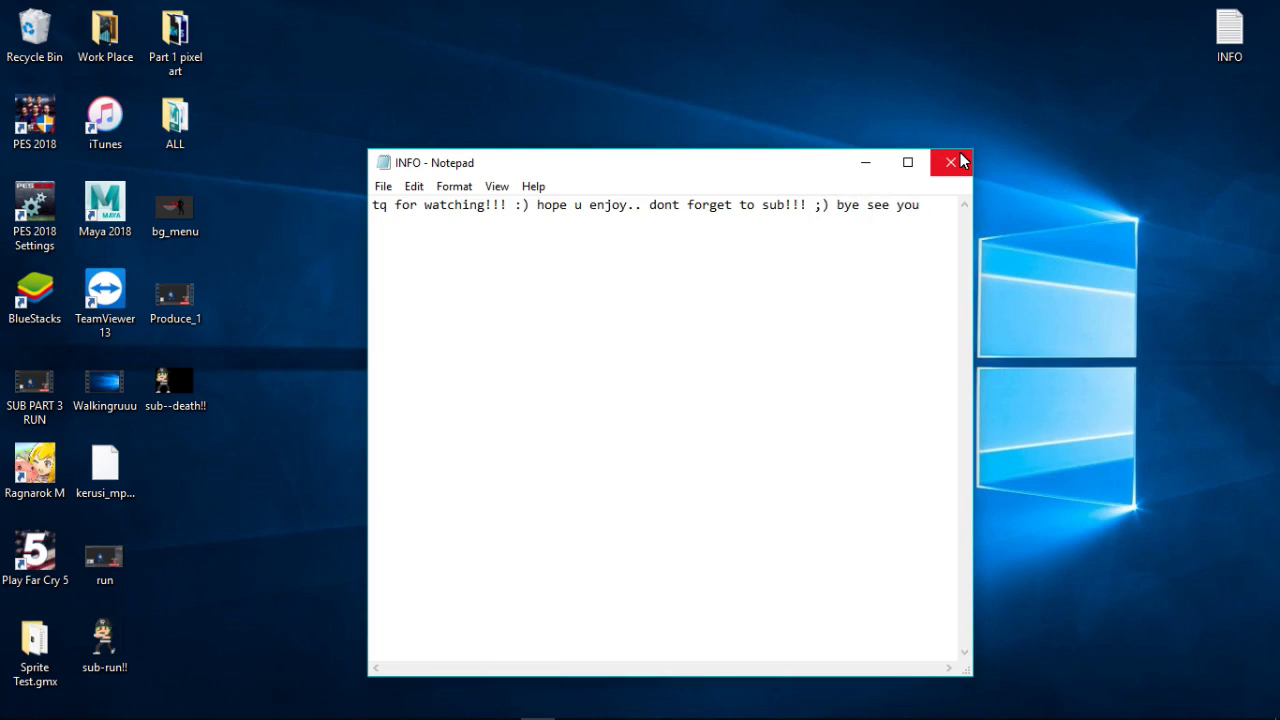